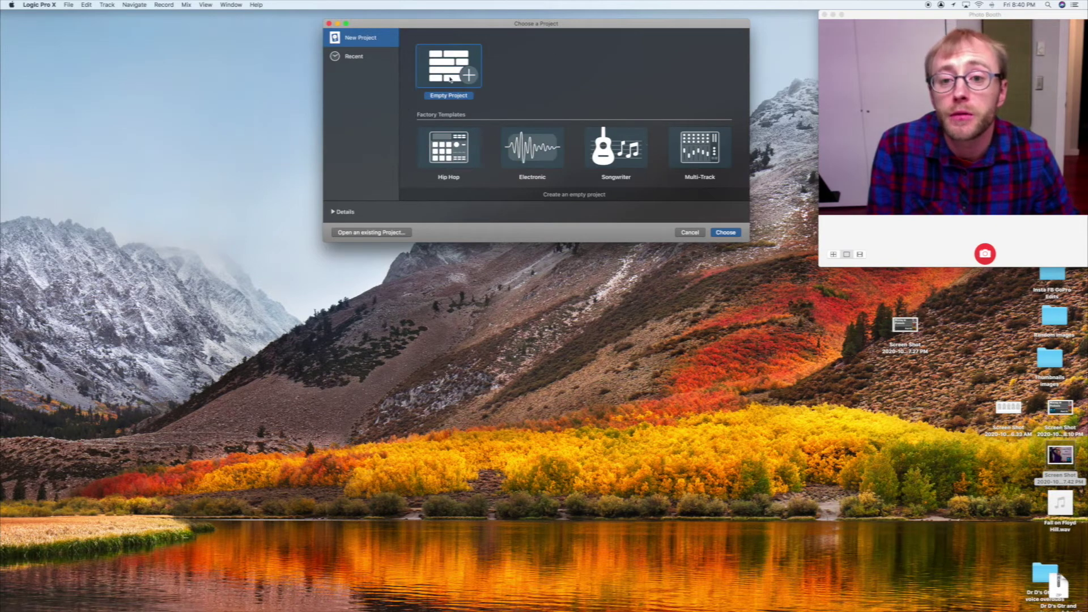
- Create an empty project with one audio track on Input 1 and turn off Quick Help
left_click(724, 233)
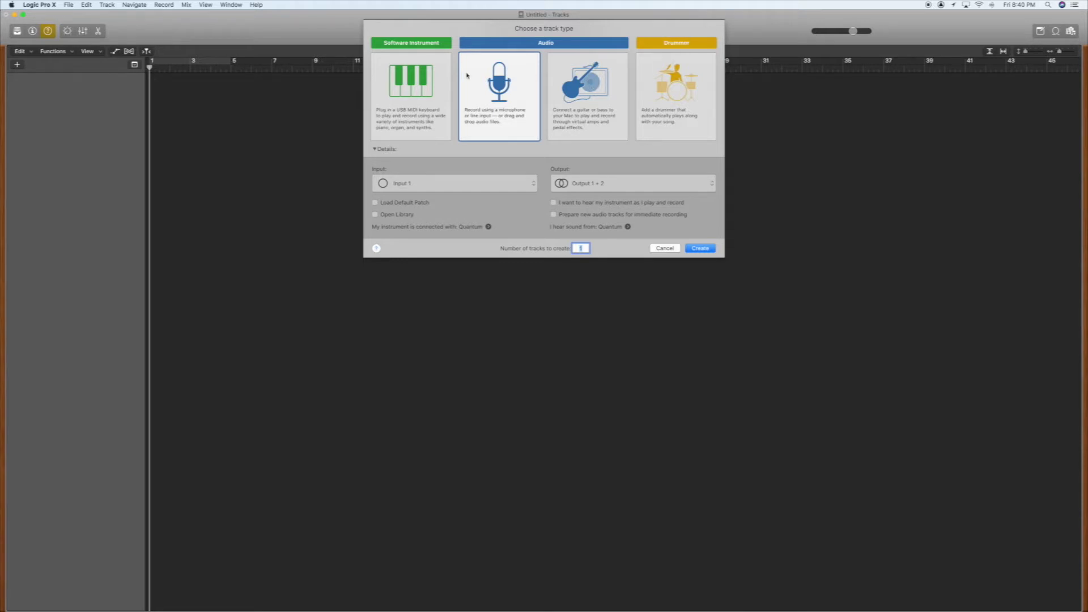
left_click(706, 247)
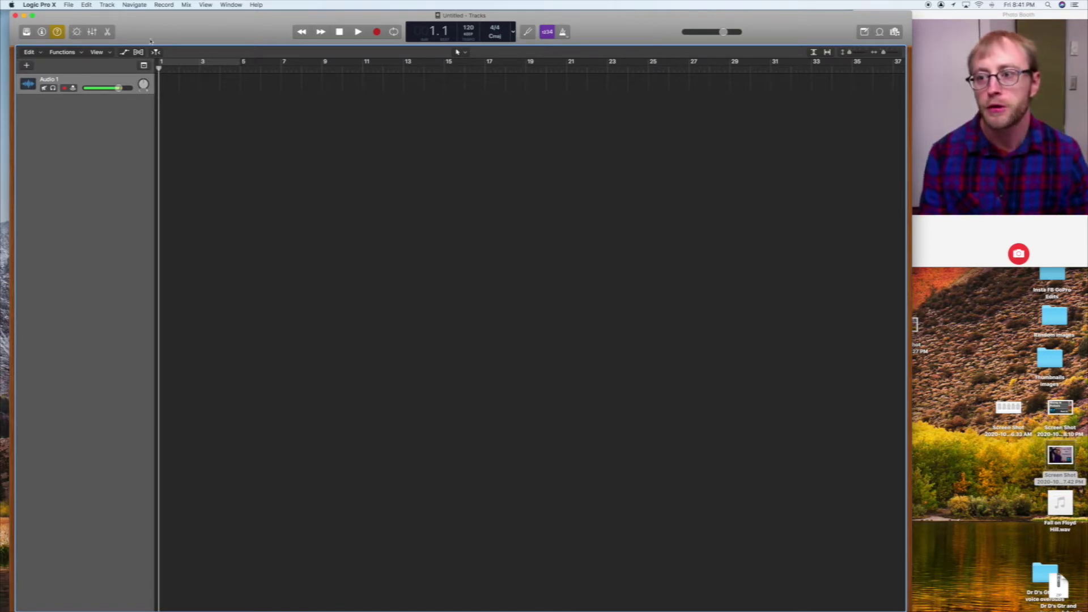
left_click(61, 37)
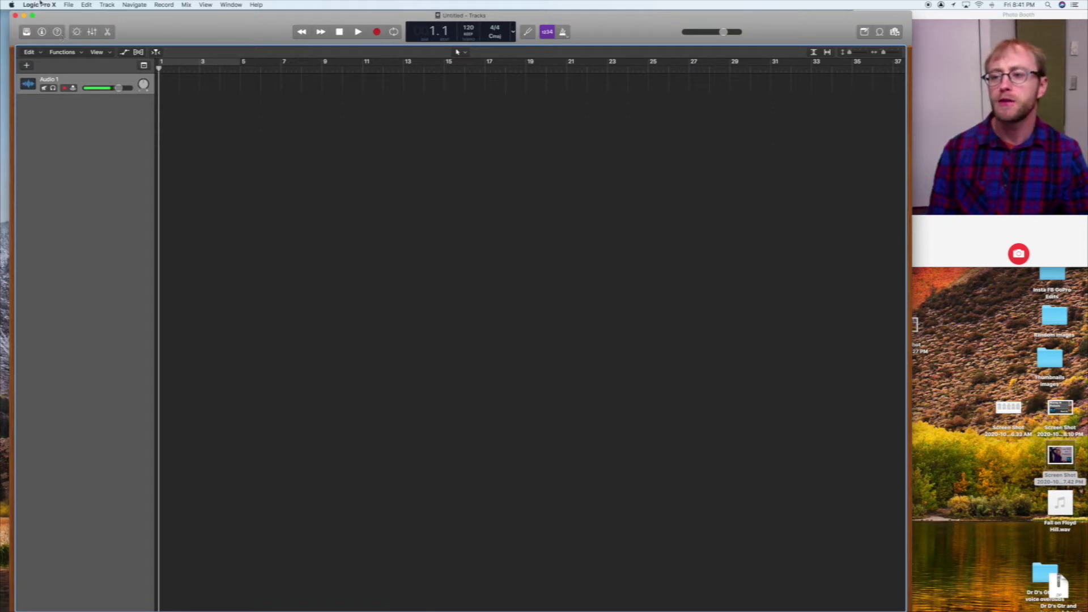
- Switch Show Advanced Tools on and back off in the Advanced preferences, and close the preferences
left_click(67, 4)
mouse_move(48, 4)
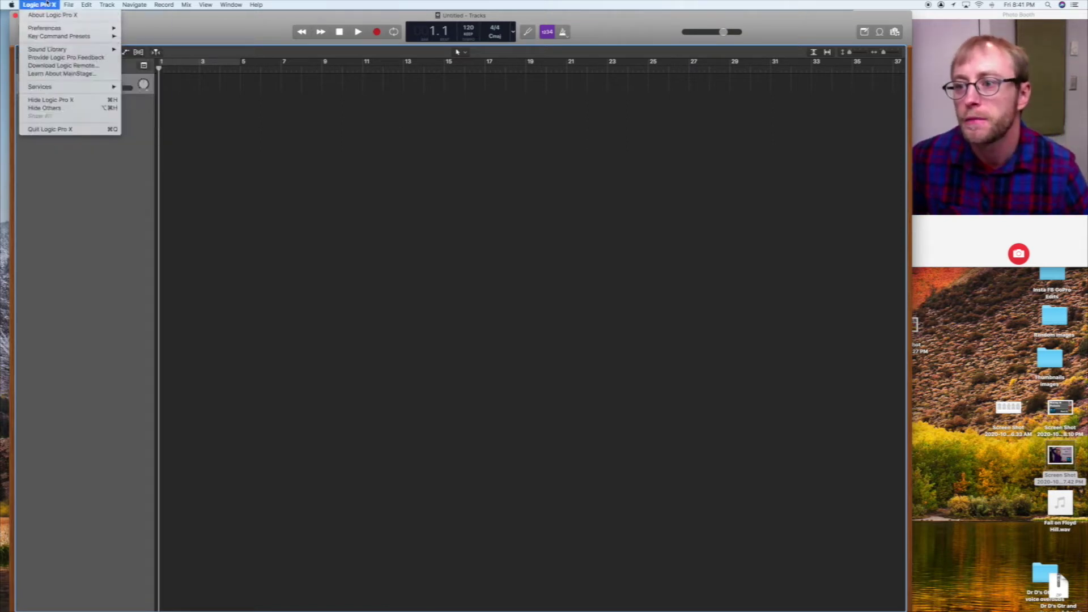
left_click(235, 26)
key("super+comma")
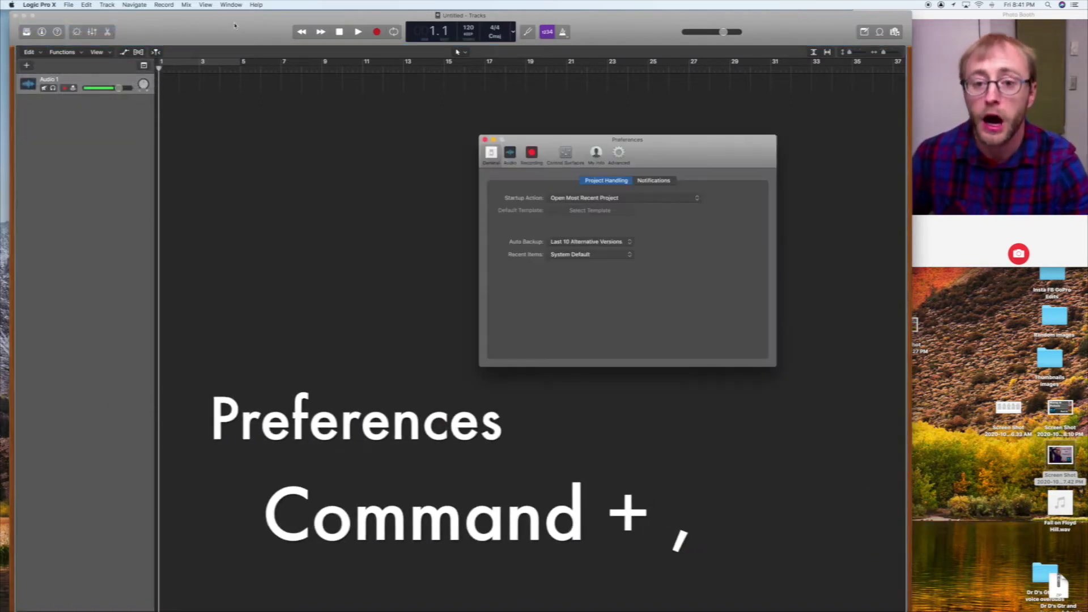
left_click(618, 153)
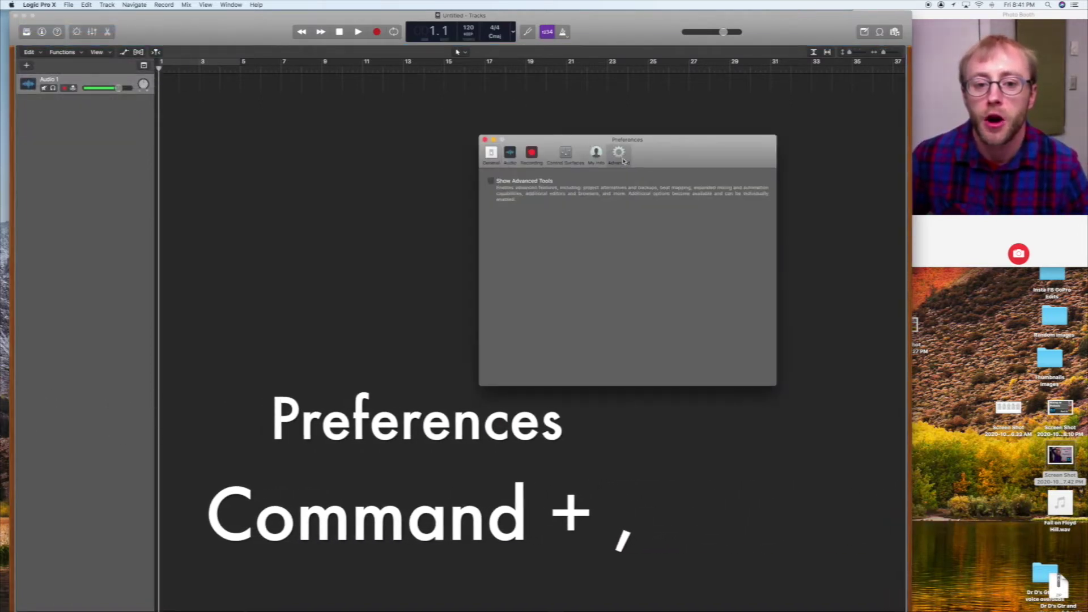
left_click(490, 181)
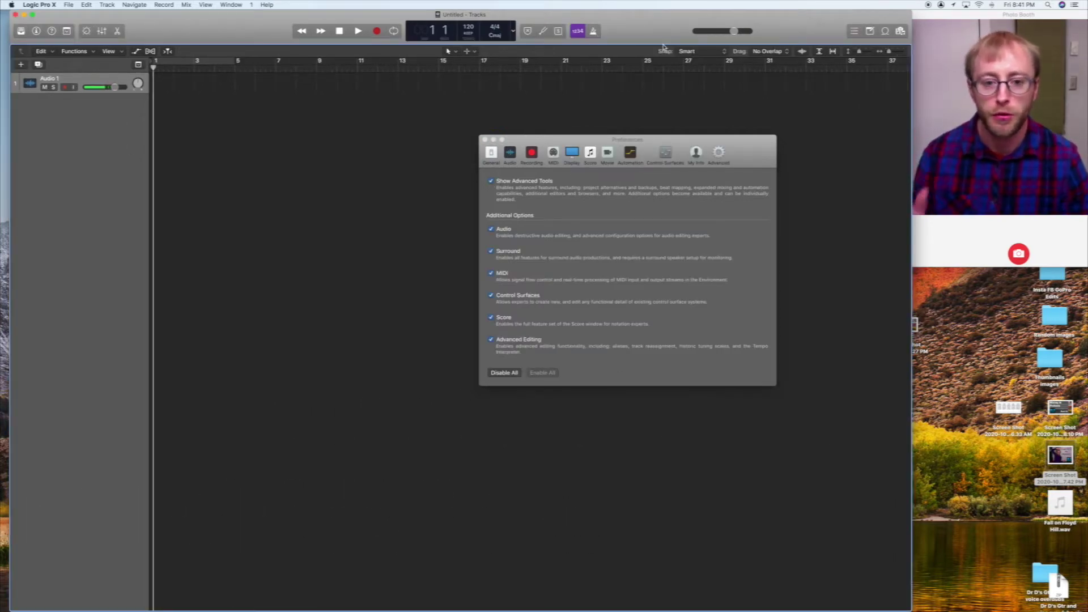
left_click(491, 182)
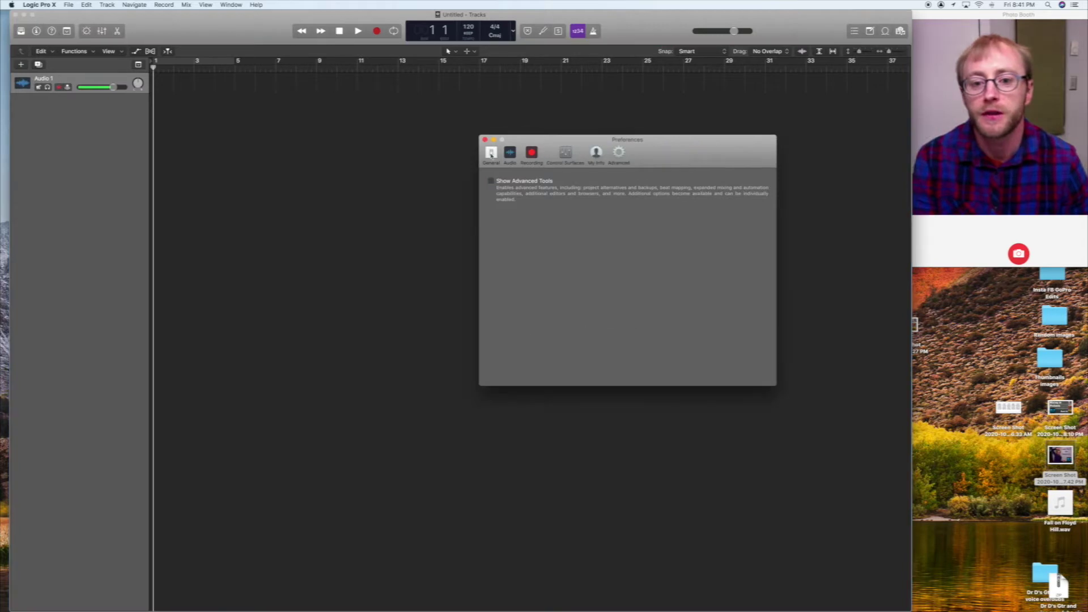
left_click(485, 140)
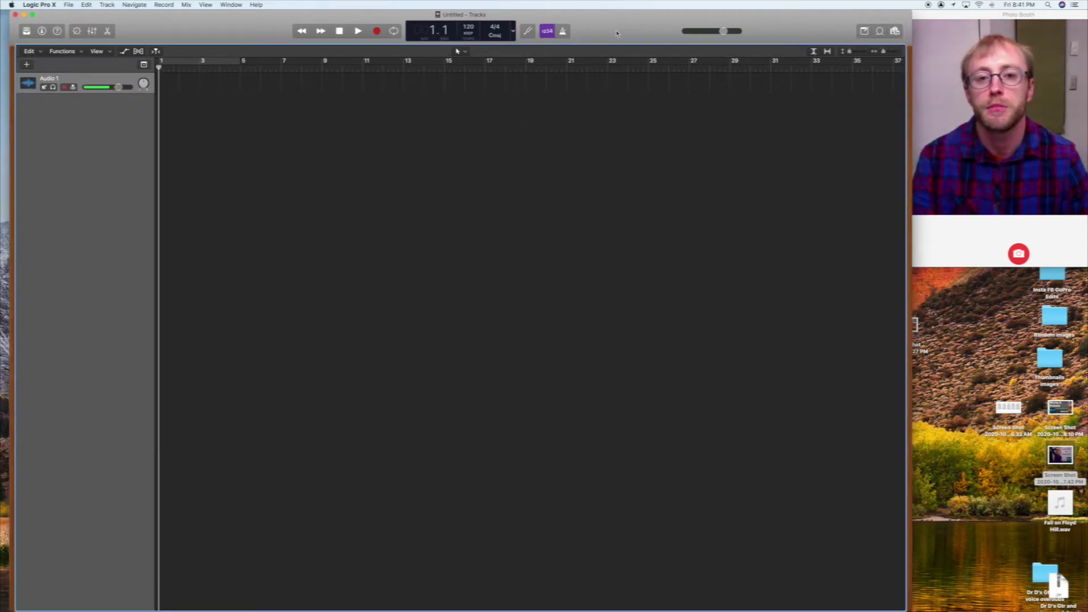
left_click_drag(617, 32, 612, 33)
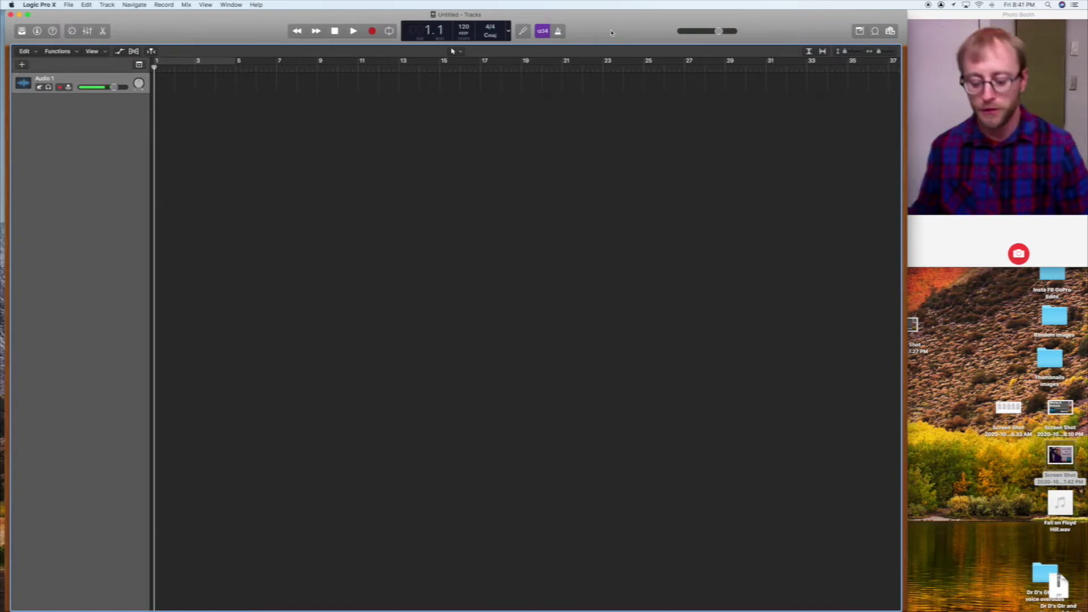
- Show the Library and the inspector for the Audio 1 track
left_click(21, 32)
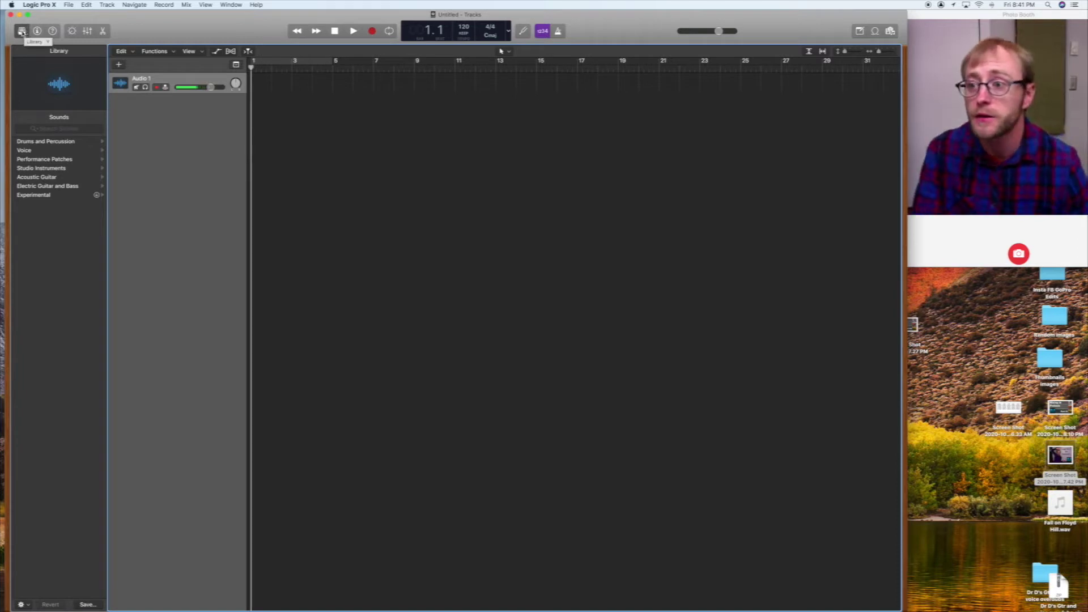
left_click(37, 31)
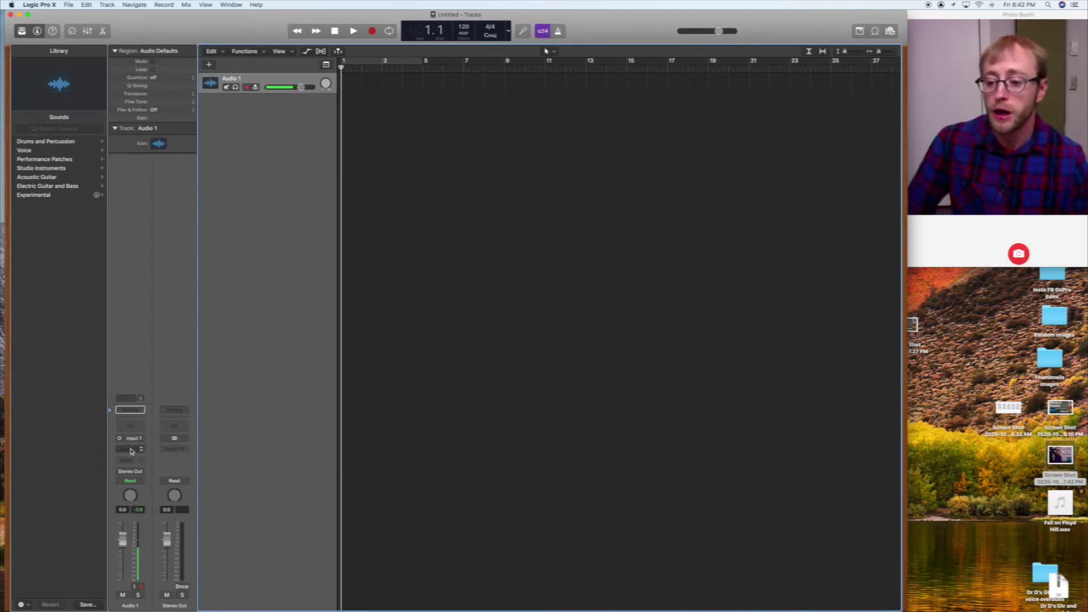
- Try the solo, mute and record-enable controls on the Audio 1 channel strip, leaving them off, and hide the Library
left_click(138, 595)
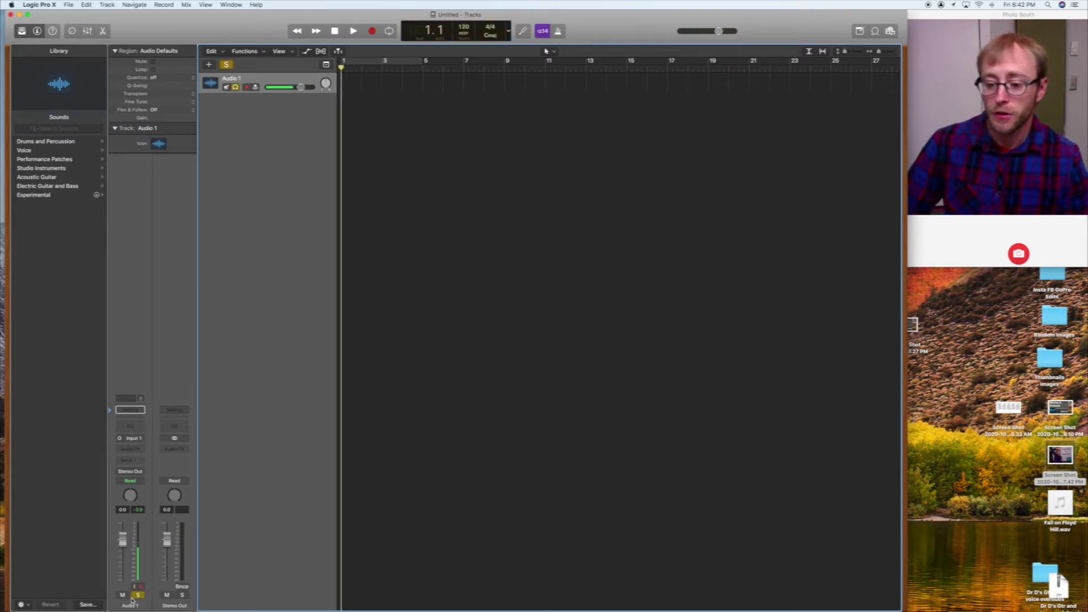
left_click(123, 595)
left_click(138, 595)
left_click(122, 595)
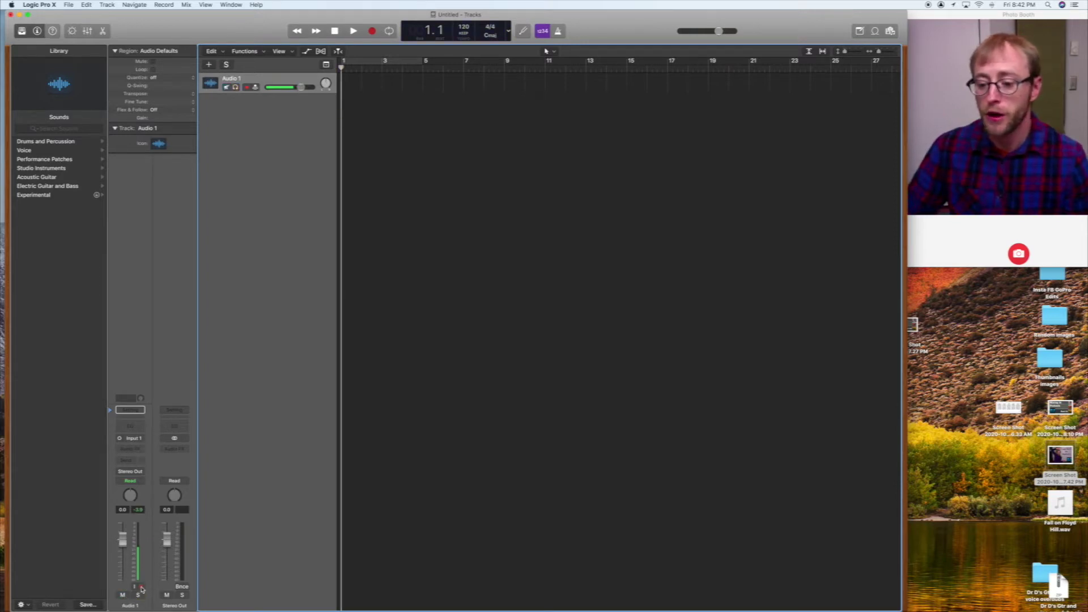
left_click(141, 586)
key("y")
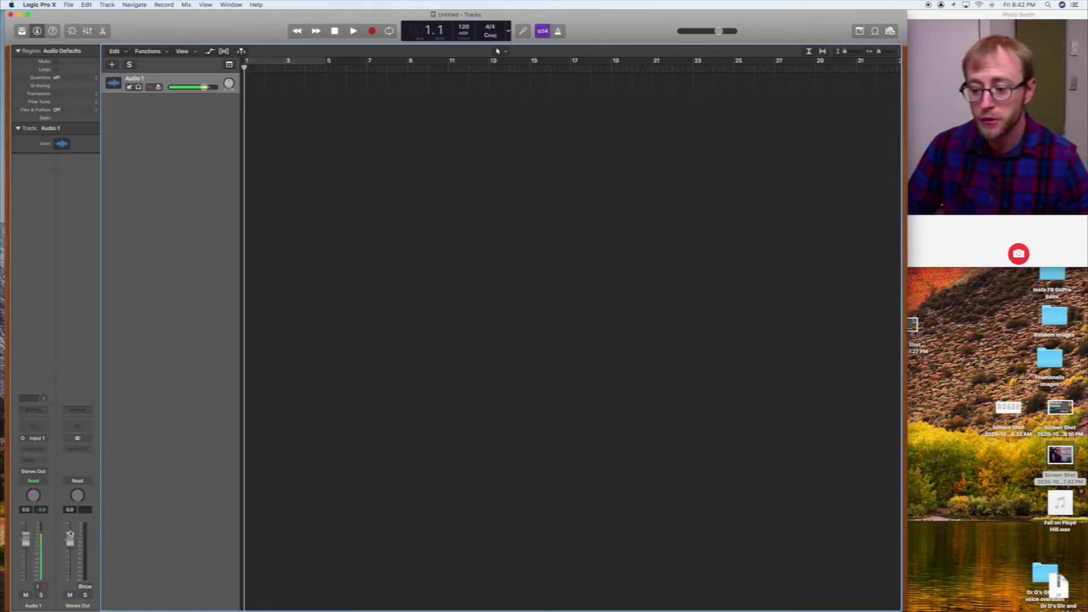
left_click(41, 595)
left_click(41, 596)
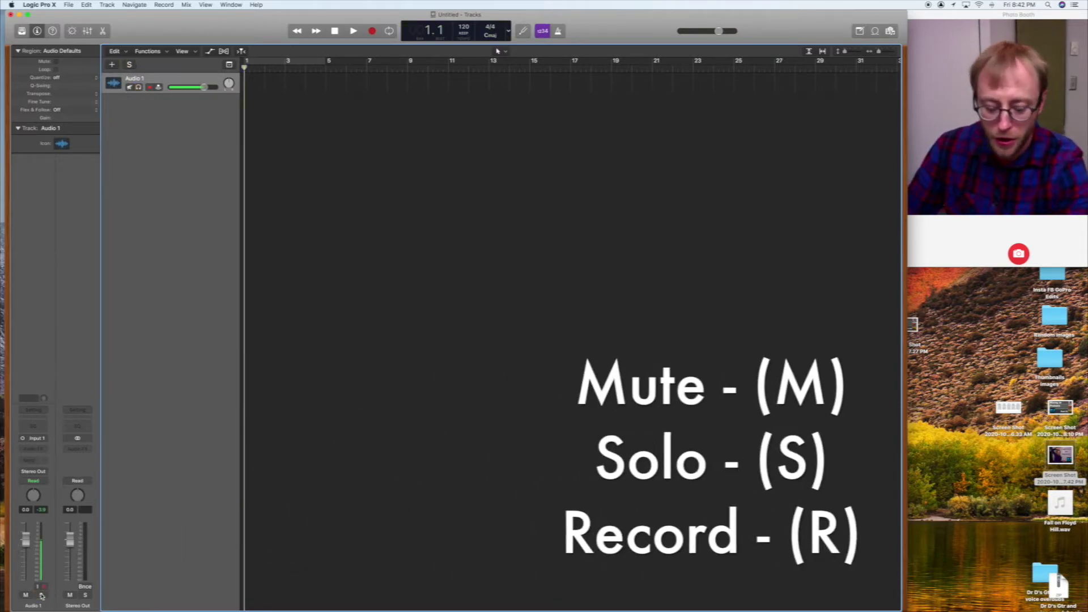
- Record a short take on Audio 1 from bar 1 and hide the inspector
key("r")
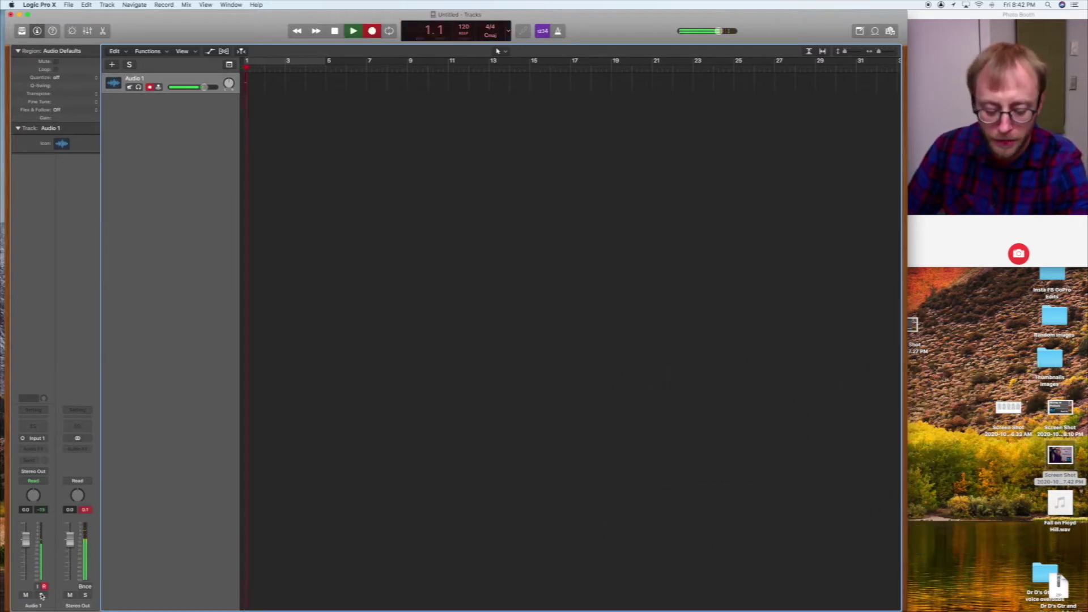
key("space")
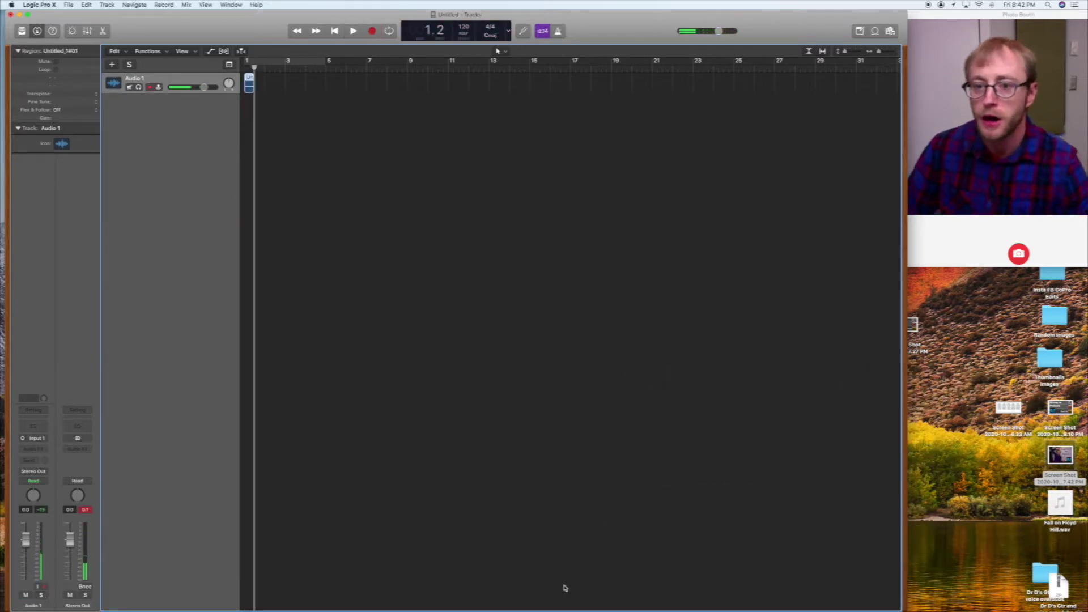
key("i")
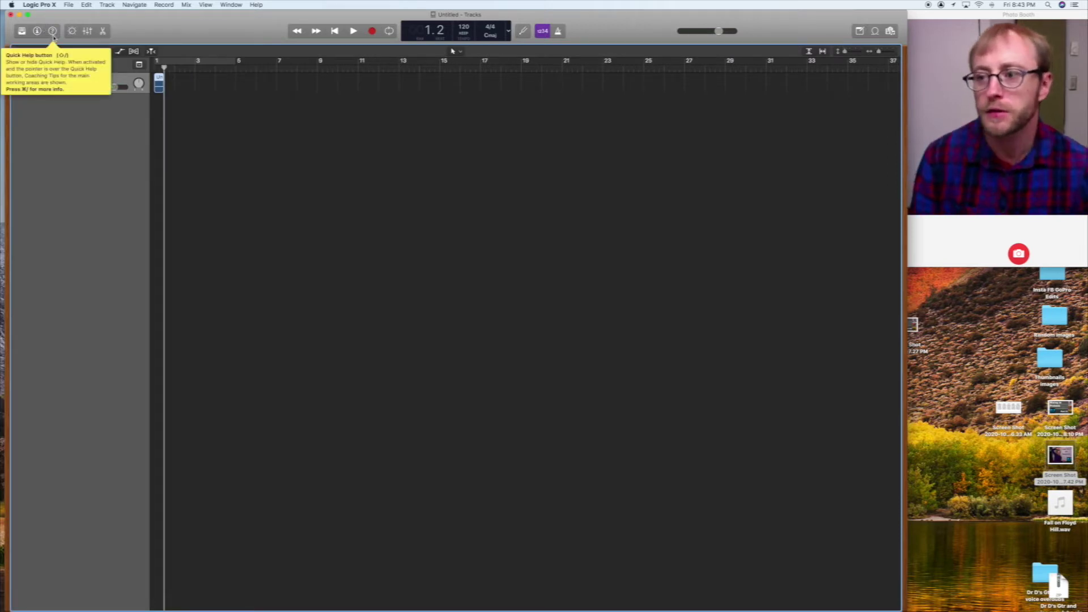
- Turn on Quick Help, view the explanation of its own control, and turn it off
left_click(52, 31)
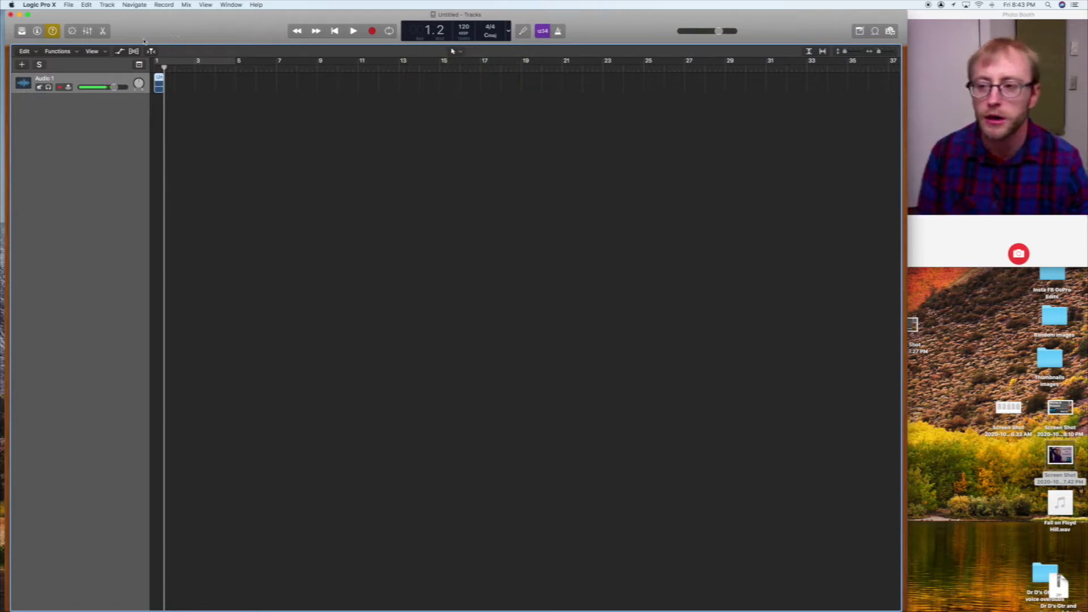
mouse_move(51, 32)
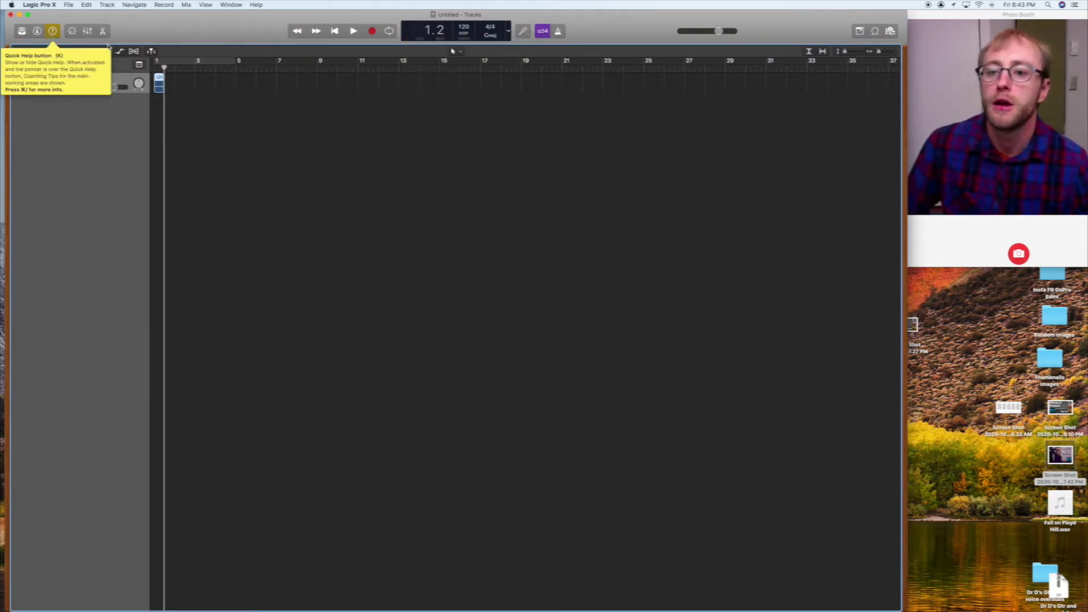
left_click(52, 31)
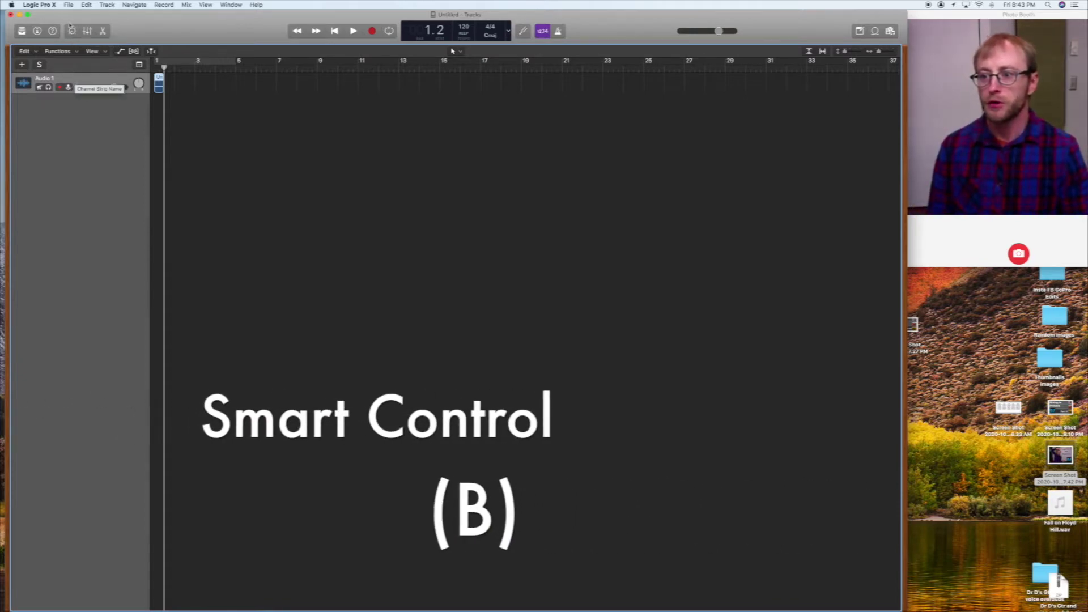
- View the Smart Controls of Audio 1, including the EQ and Controls pages, and hide them
left_click(72, 31)
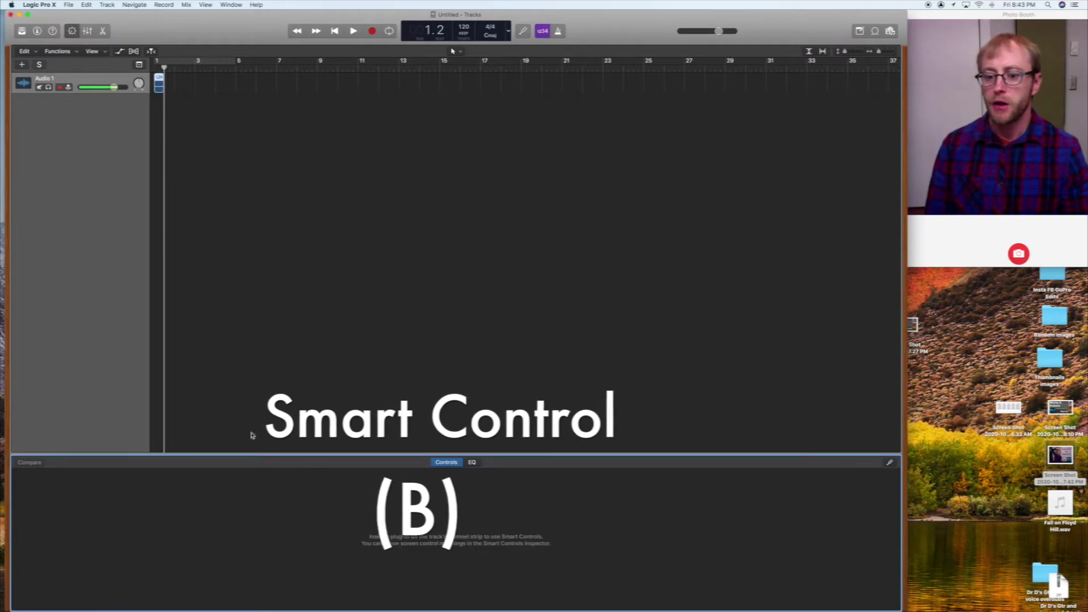
left_click(472, 463)
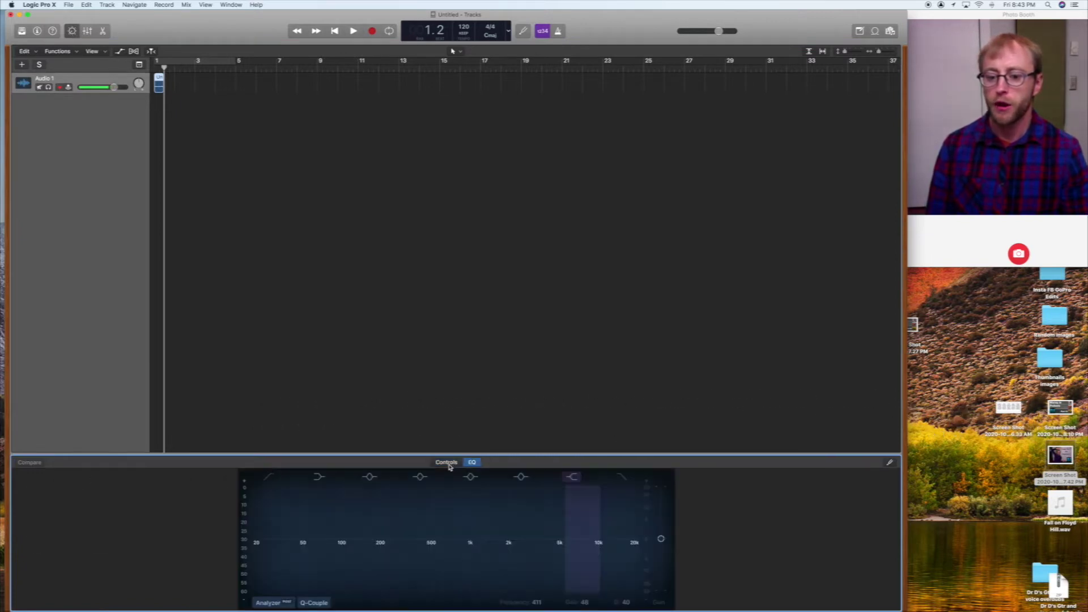
left_click(450, 466)
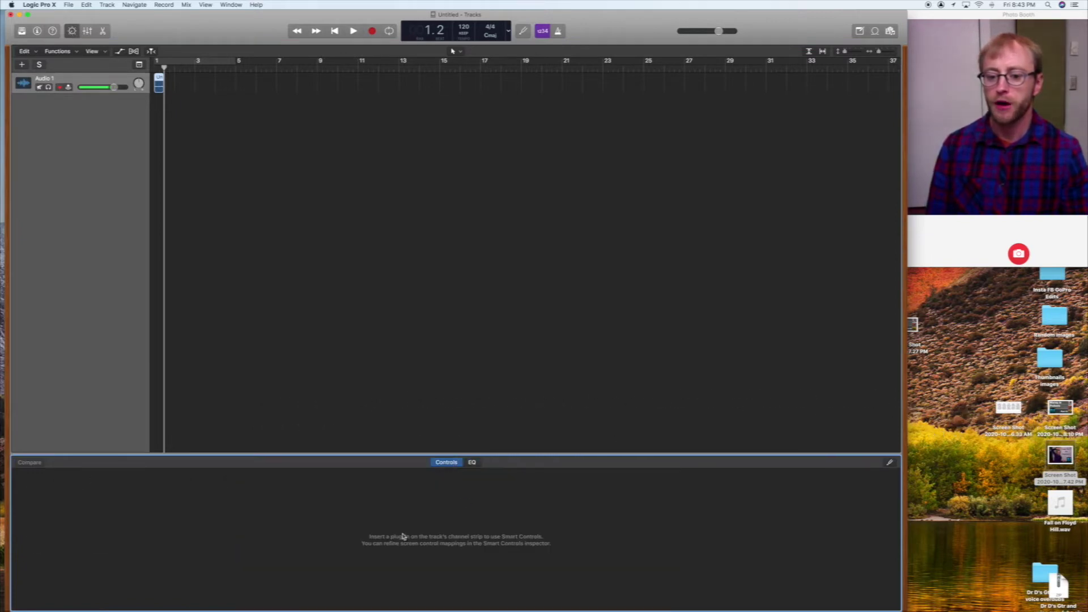
left_click(72, 31)
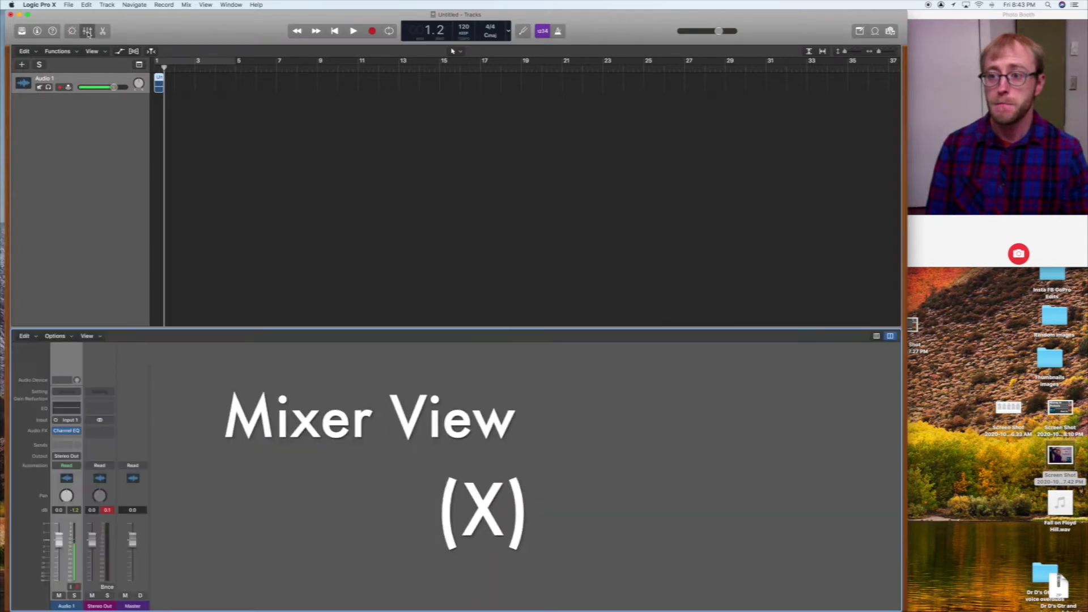
- View the Mixer and the audio editor of the recorded region, hiding each of them again
left_click(88, 32)
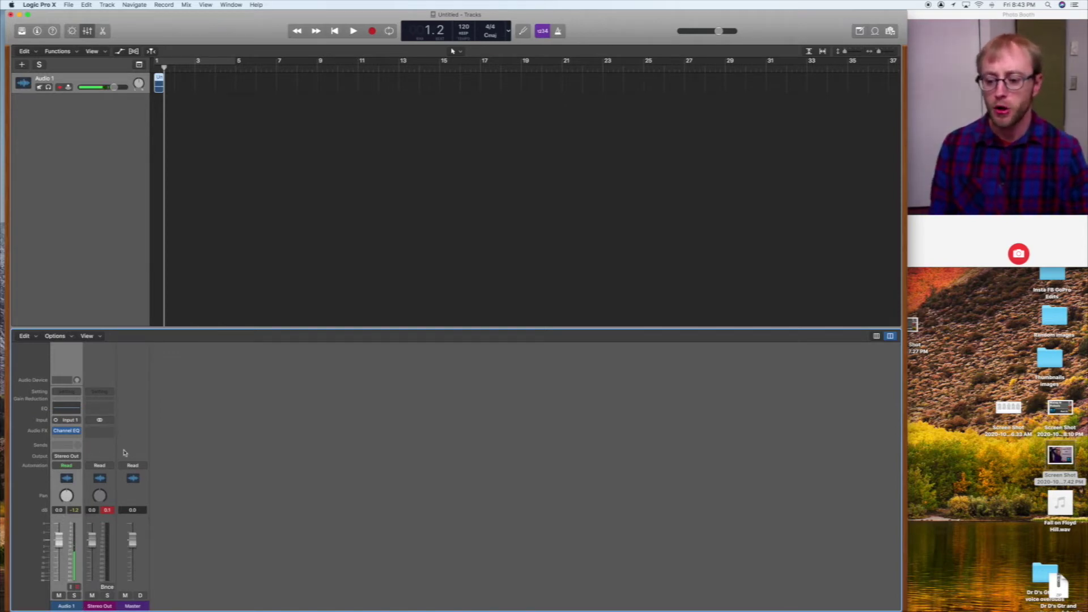
left_click(88, 31)
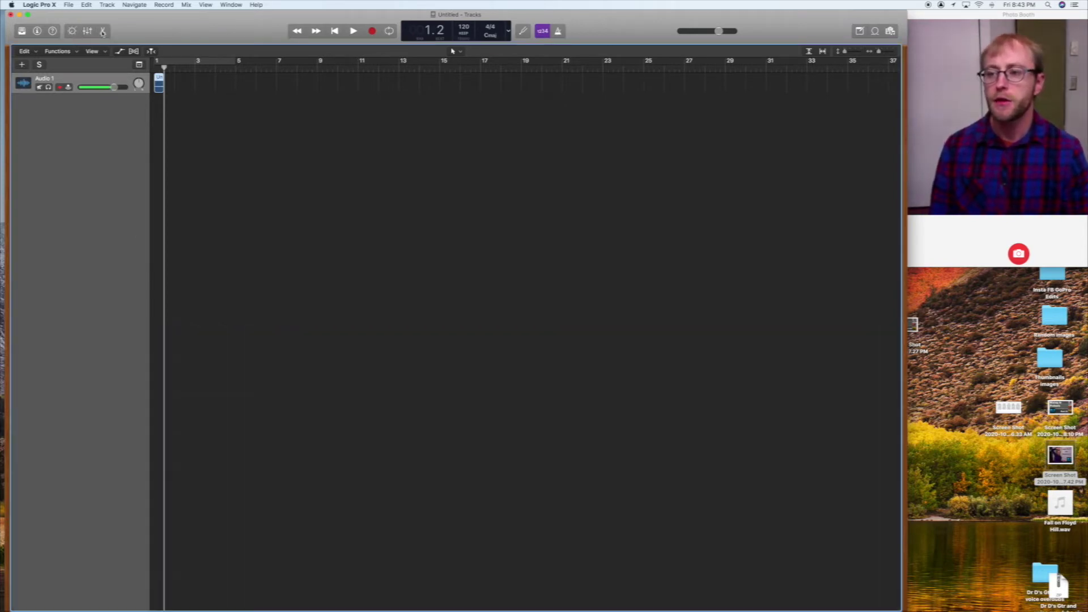
left_click(103, 31)
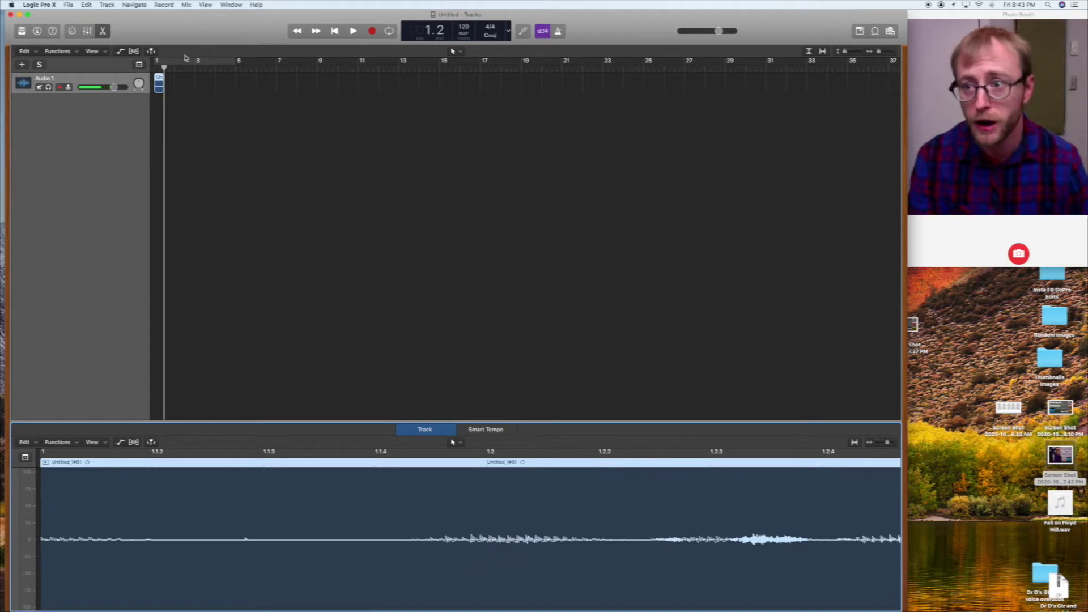
left_click(102, 31)
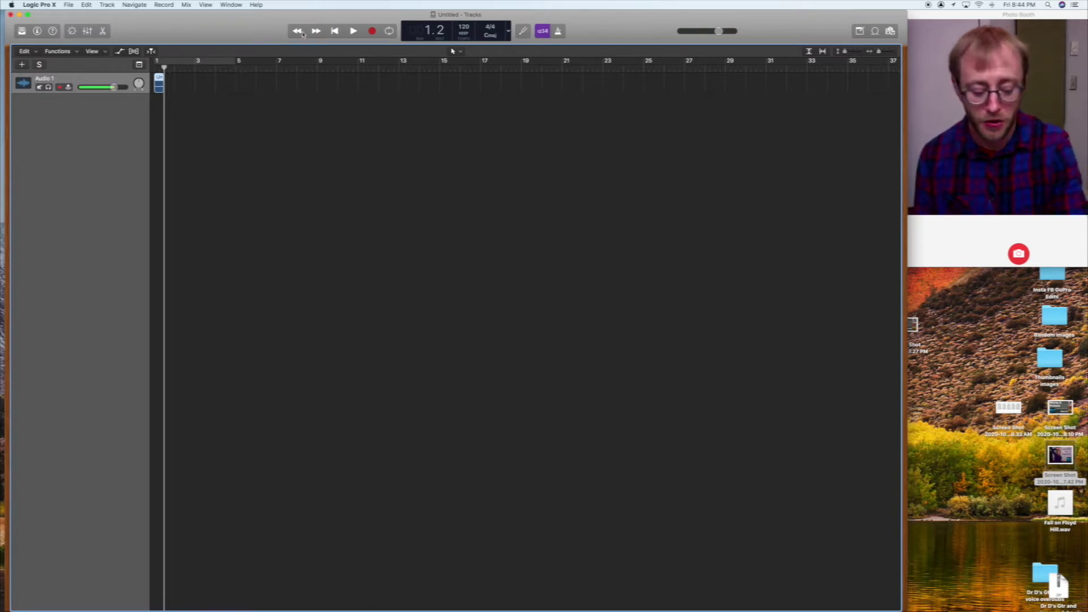
- Move the playhead forward and backward through the timeline bar by bar, ending at bar 3
key("period")
key("period")
key("period")
key("period")
key("period")
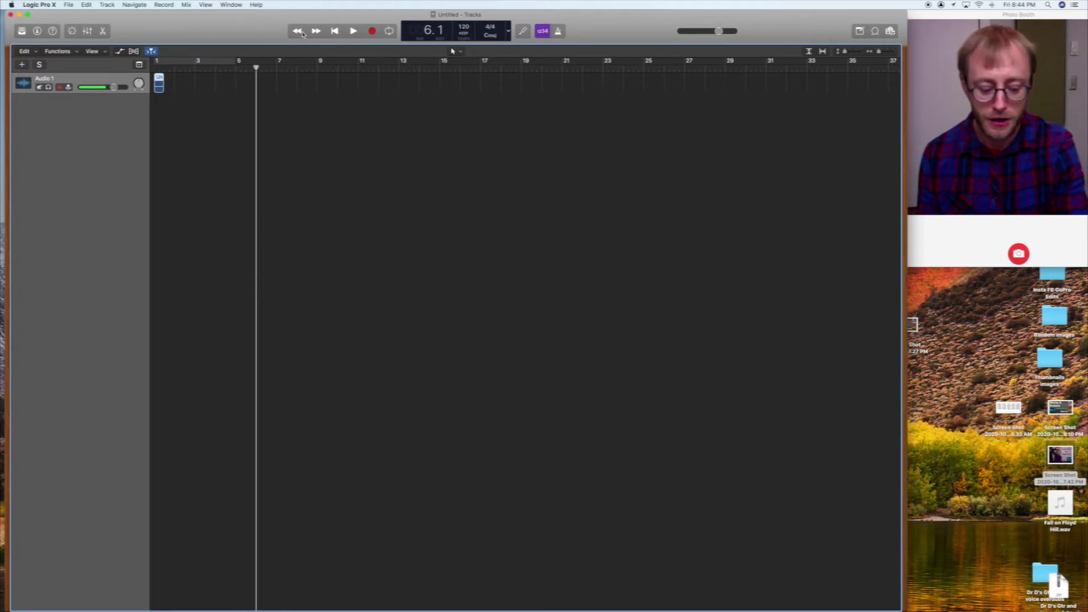
key("period")
key("period")
key("comma")
key("comma")
key("comma")
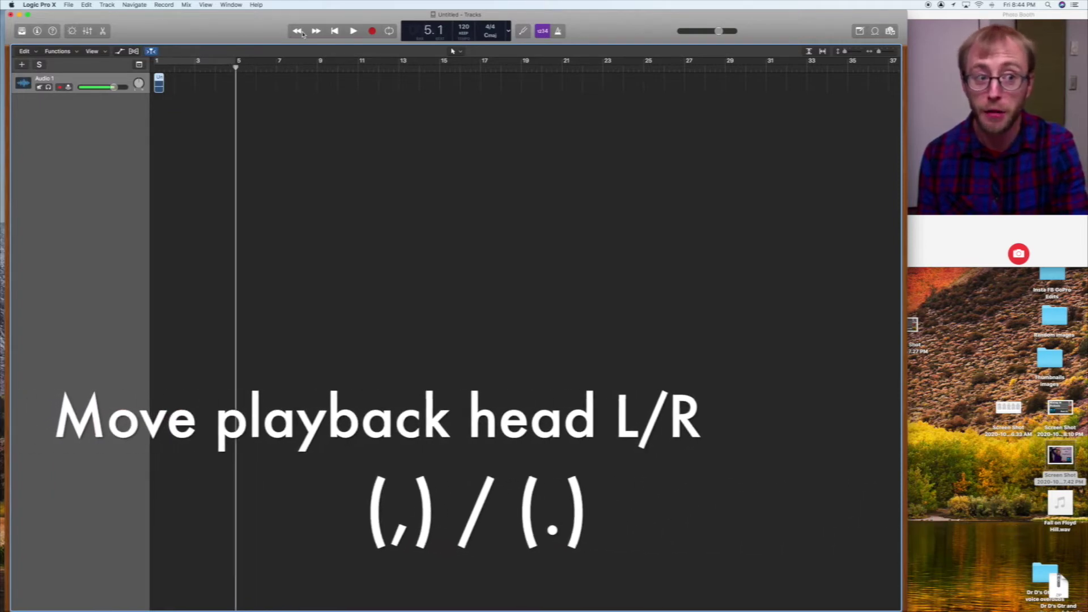
key("comma")
key("period")
key("period")
key("comma")
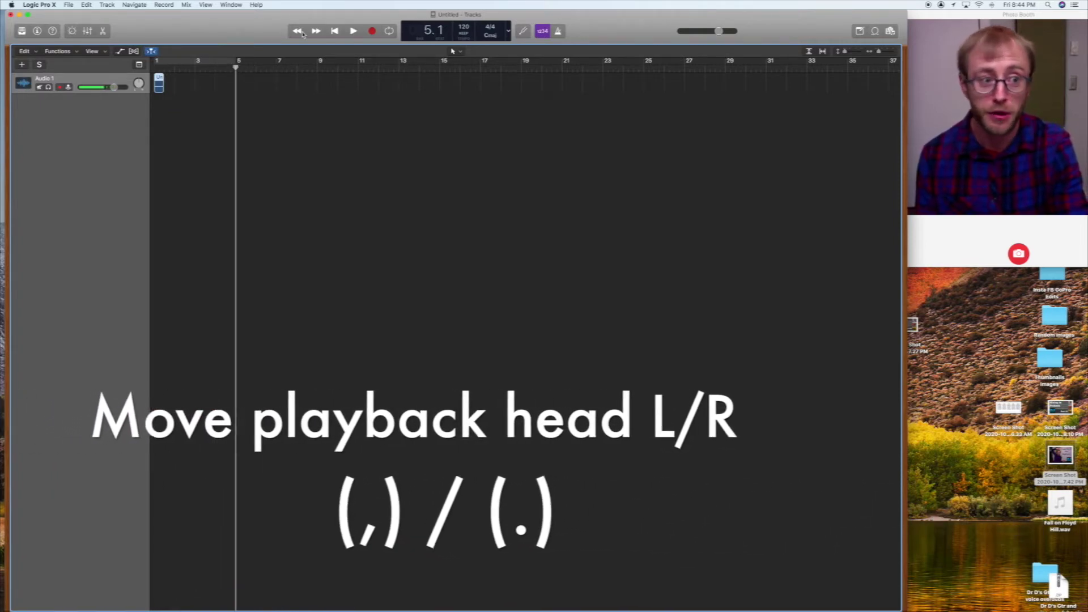
key("period")
key("comma")
key("comma")
key("comma")
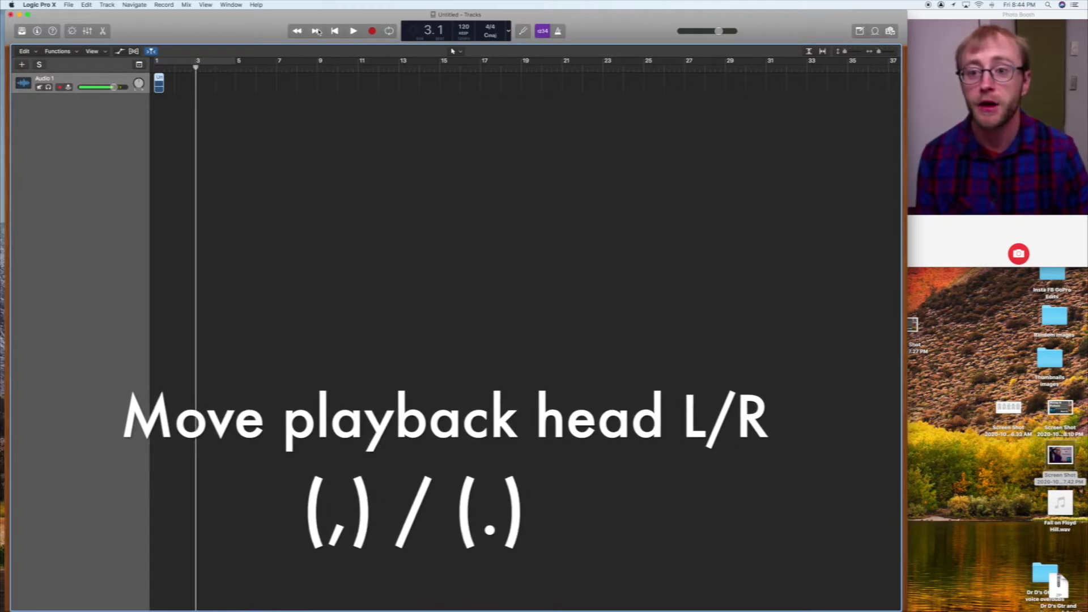
key("period")
key("period")
key("period")
key("comma")
key("comma")
key("period")
key("comma")
key("comma")
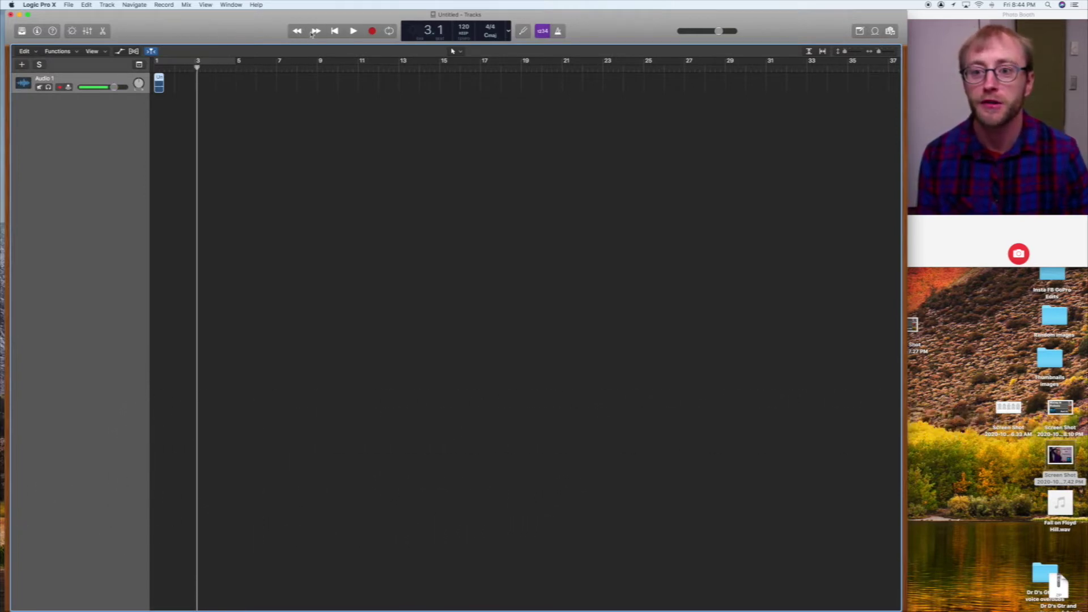
- Move the playhead forward bar by bar to bar 5 and play the project briefly before stopping it
key("period")
key("period")
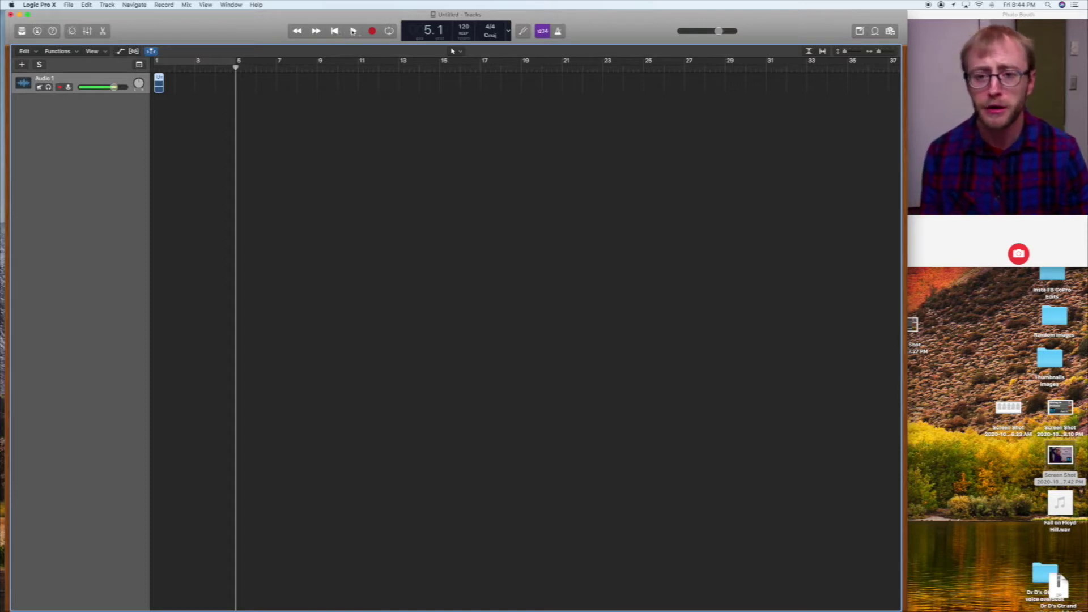
key("space")
key("space")
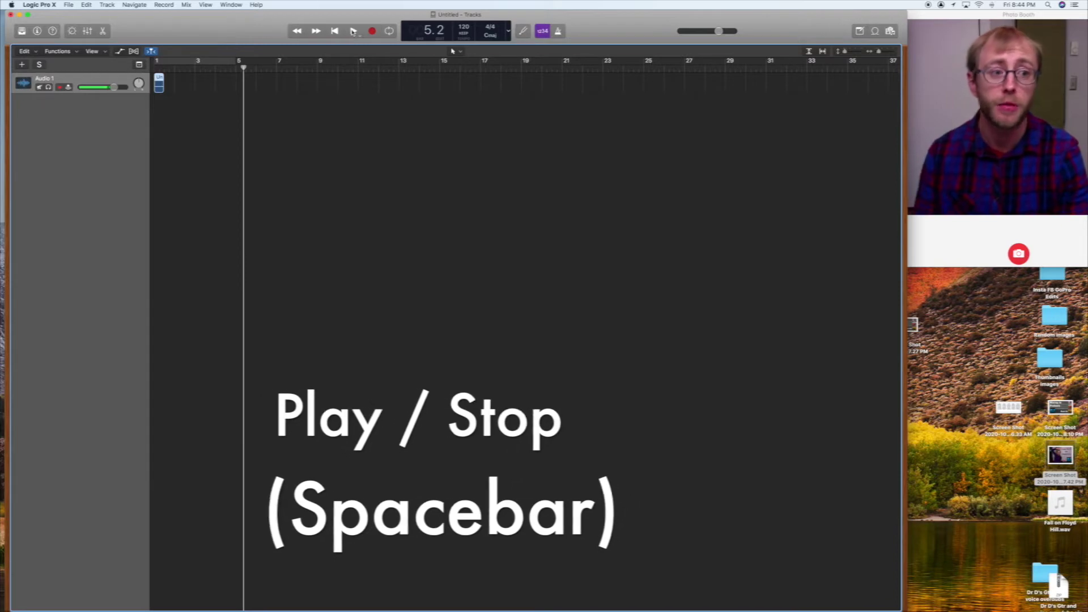
- Turn on cycle mode and redraw the cycle range at several places in the ruler, ending with bars 1 to 7
left_click(392, 33)
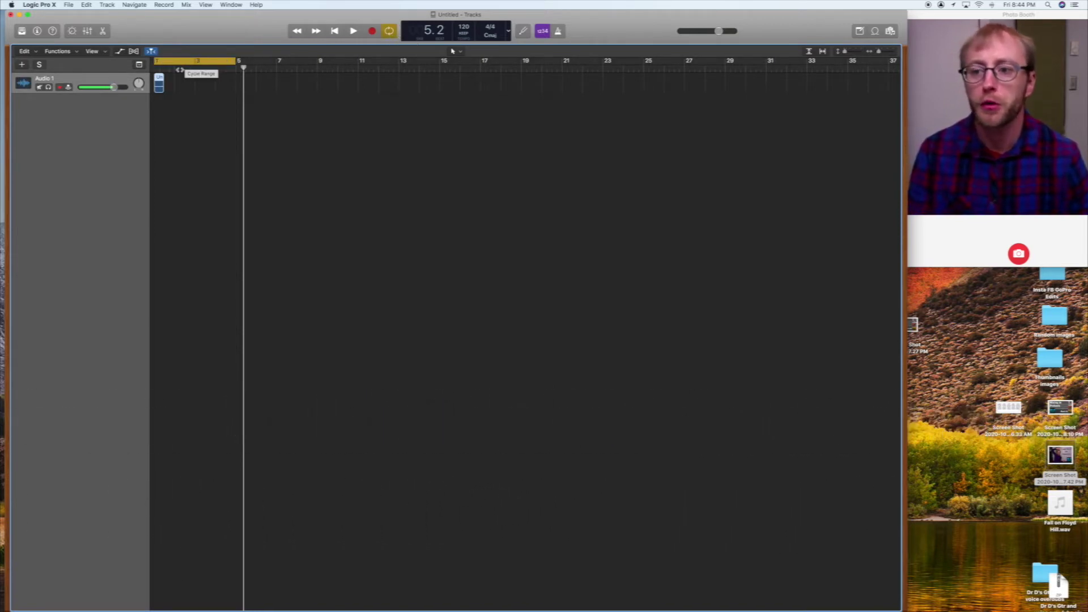
left_click_drag(256, 61, 318, 61)
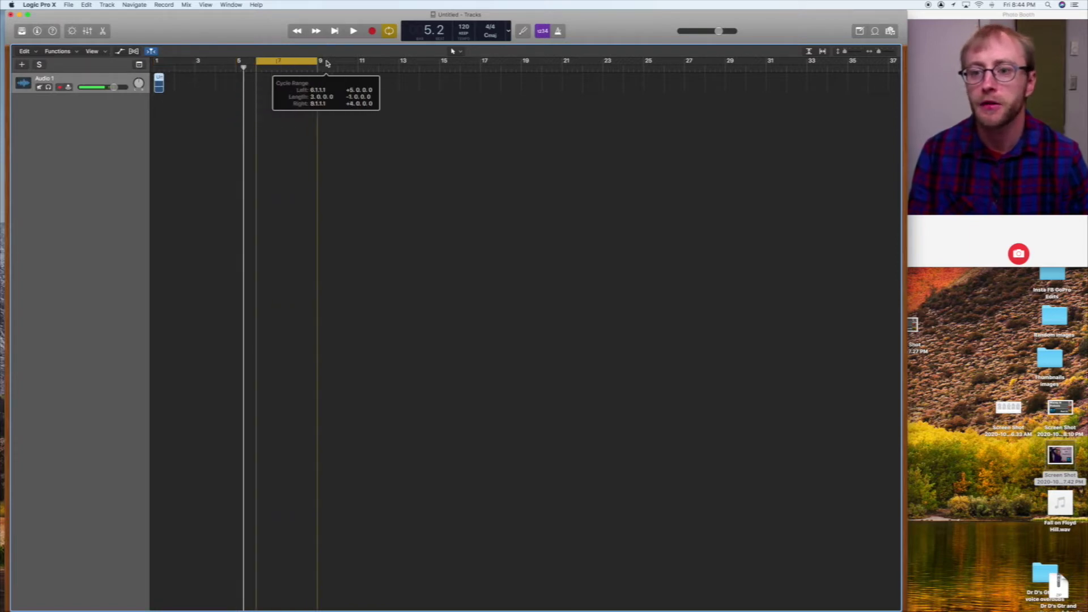
left_click_drag(170, 66, 296, 63)
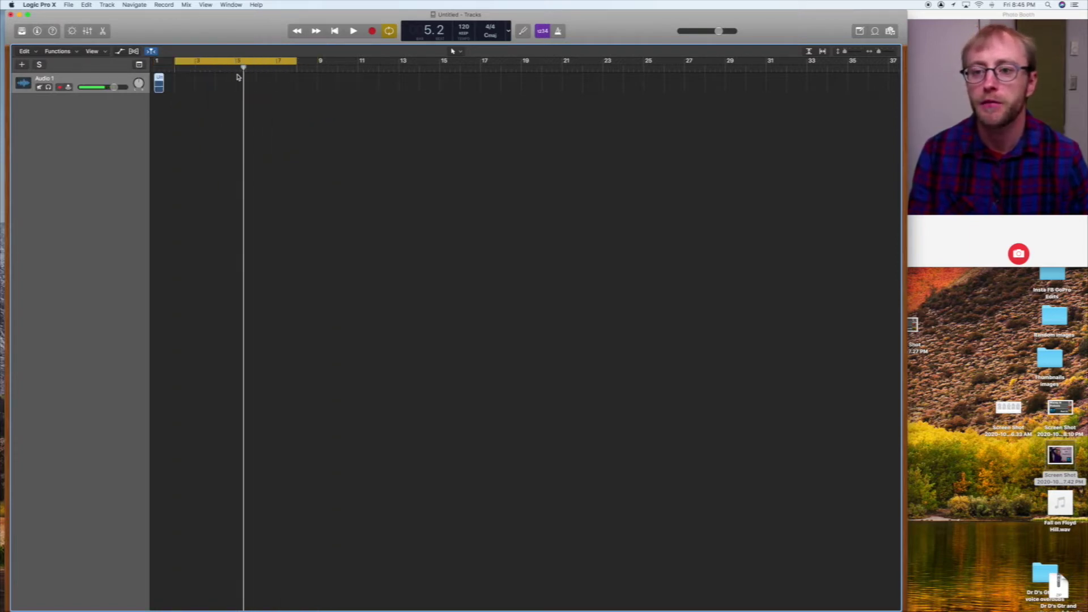
left_click_drag(156, 61, 277, 61)
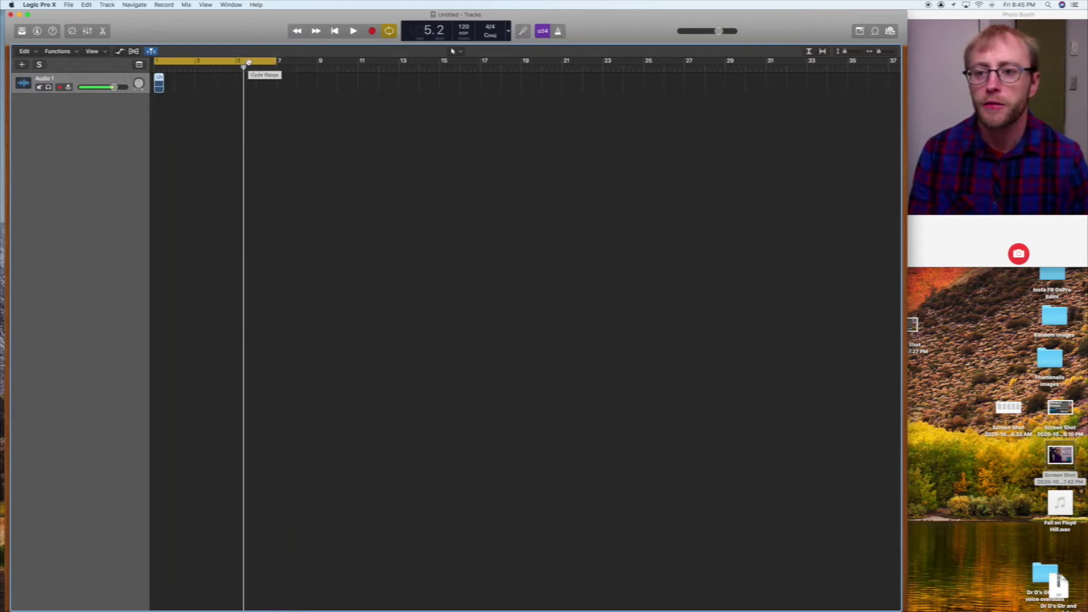
- Toggle cycle mode from the ruler, shift the cycle range to bars 10 to 23, and leave cycle mode off
left_click(249, 63)
left_click(249, 62)
left_click(249, 62)
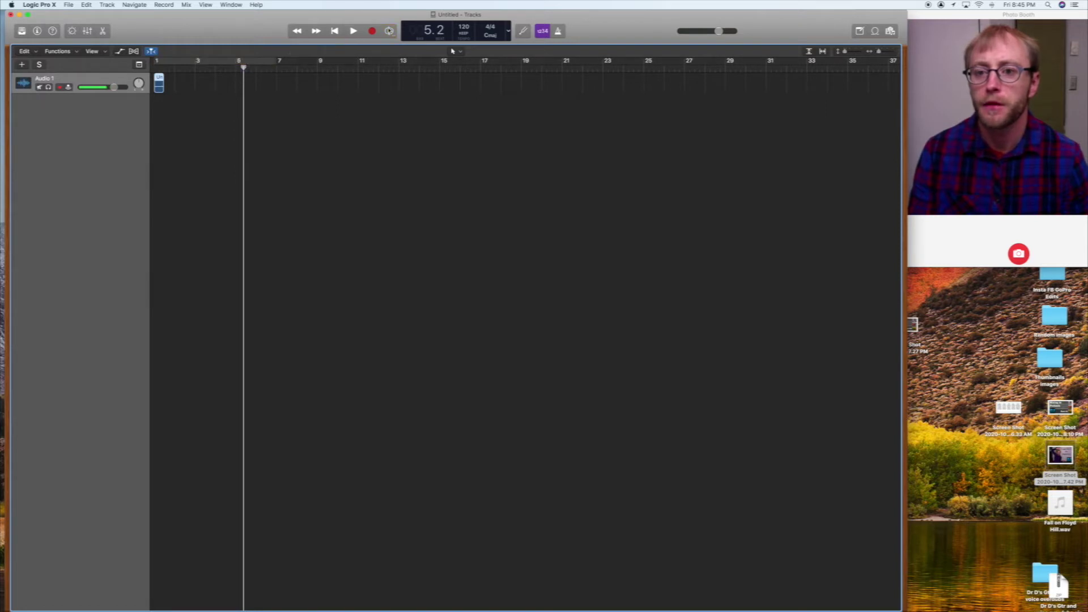
left_click(244, 60)
left_click(244, 60)
left_click_drag(216, 63, 338, 67)
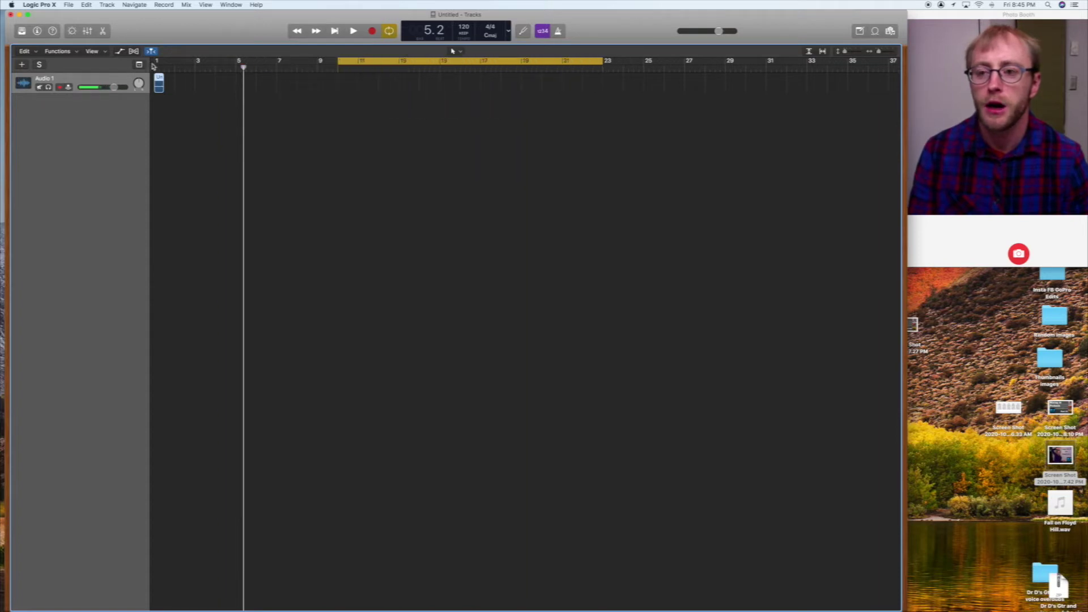
left_click(227, 61)
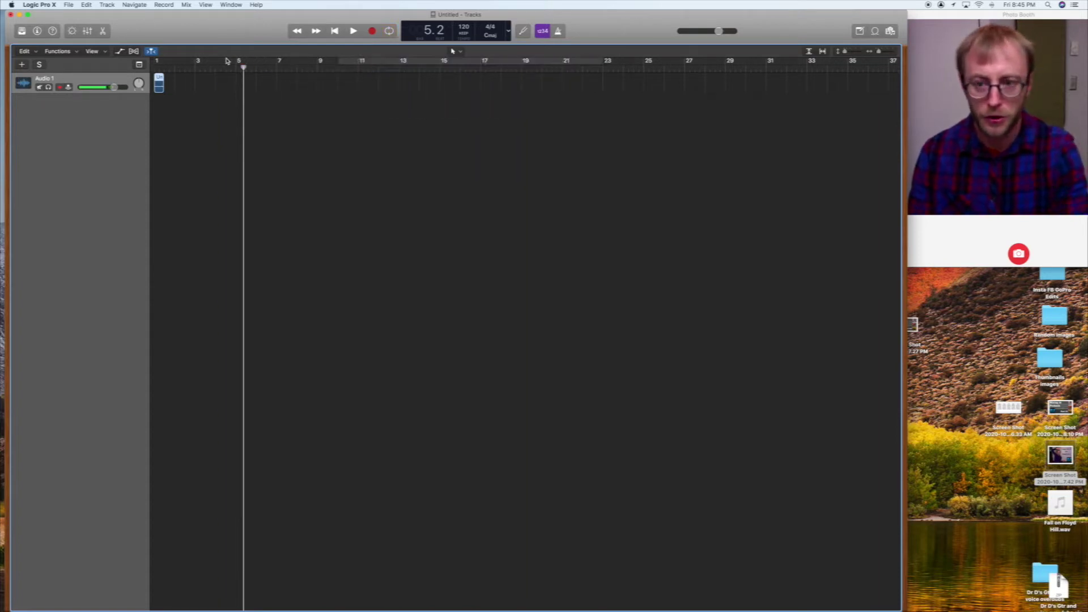
left_click(227, 60)
left_click(226, 61)
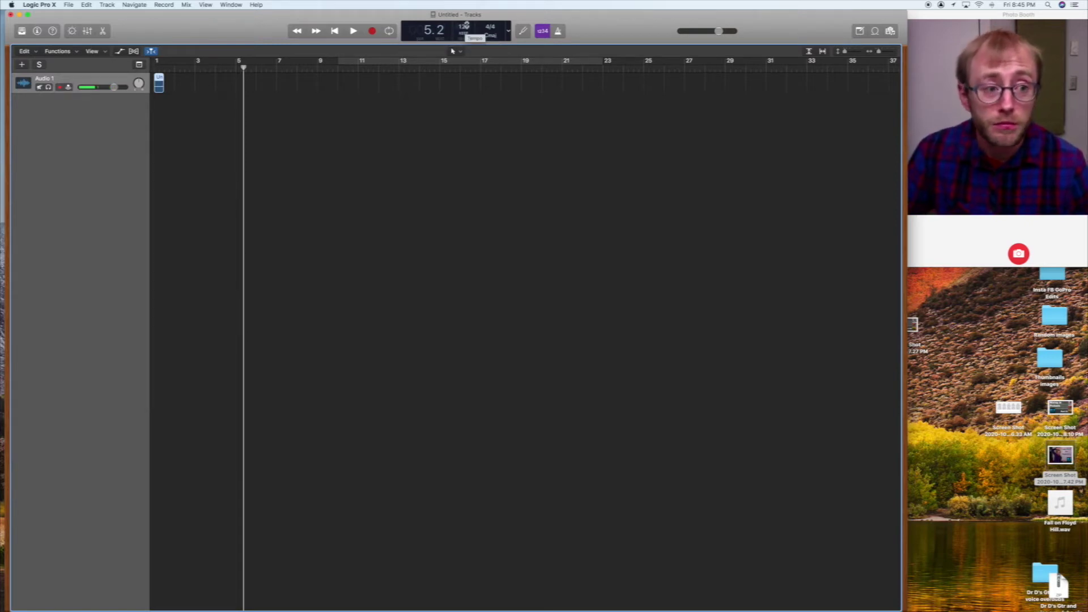
- Set the project tempo to 132 and the time signature to 4/4, reviewing the other signature options including Custom
left_click_drag(464, 26, 464, 35)
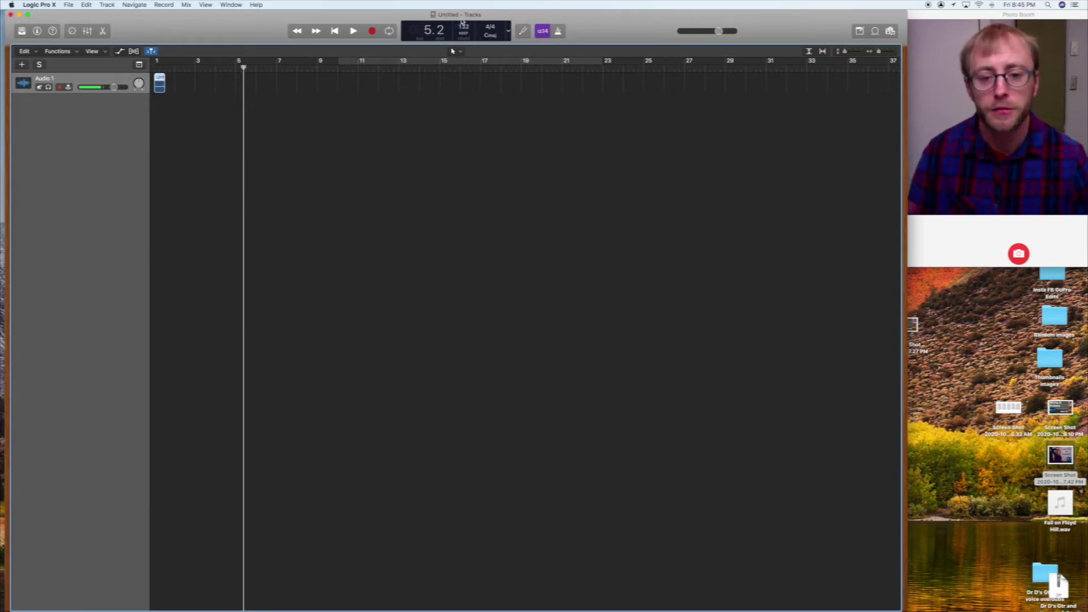
left_click(491, 30)
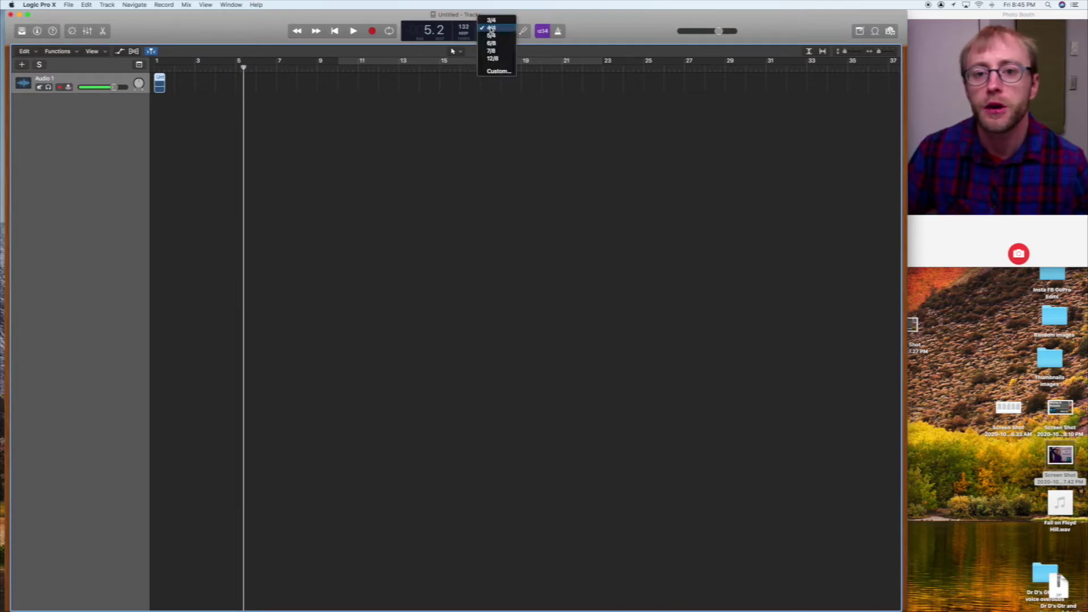
left_click(491, 27)
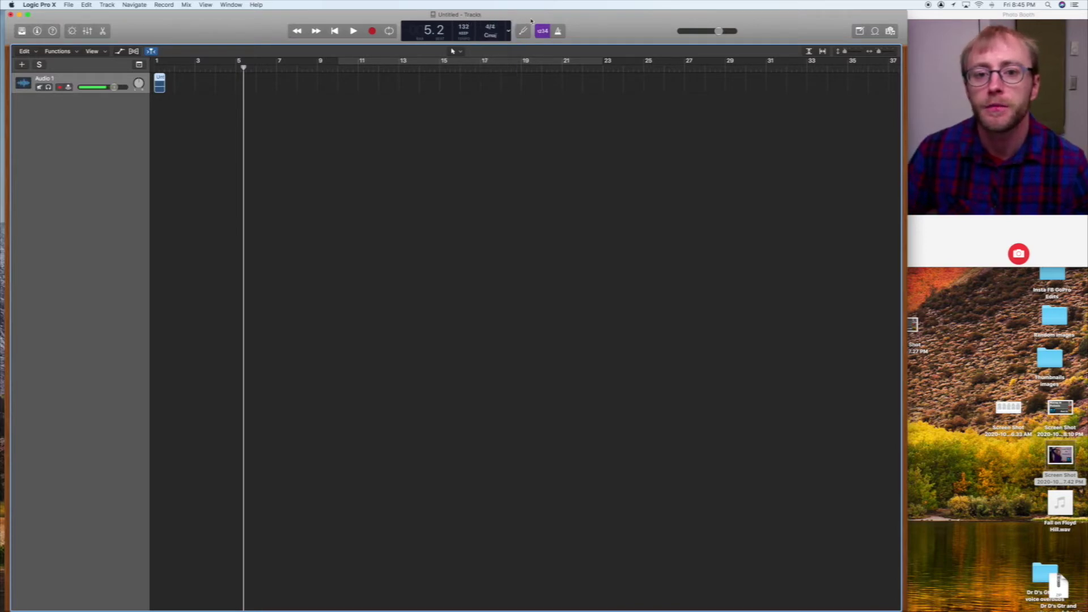
left_click(494, 30)
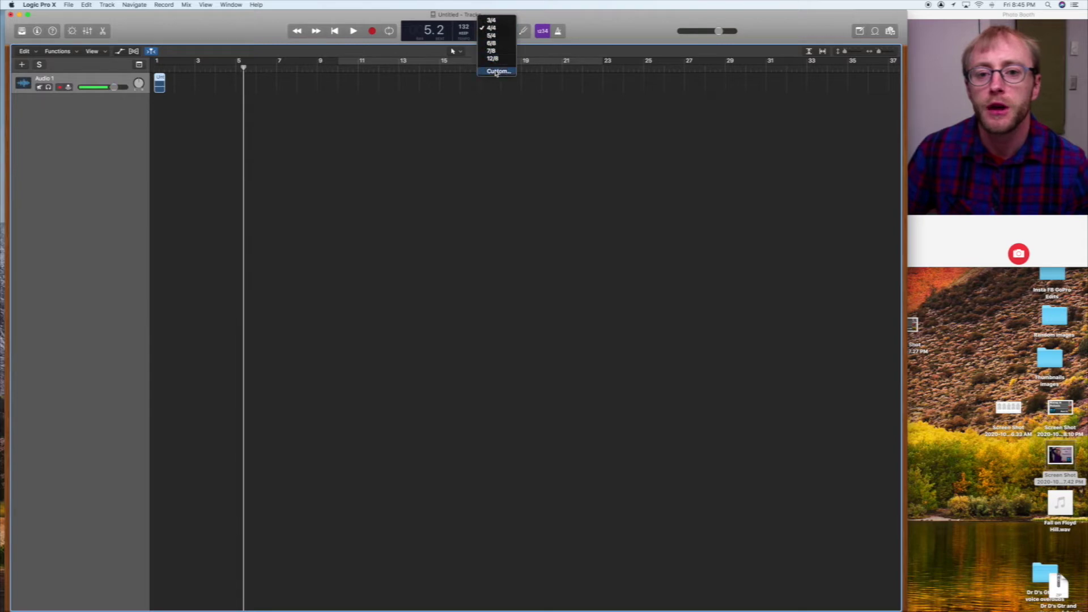
left_click(475, 39)
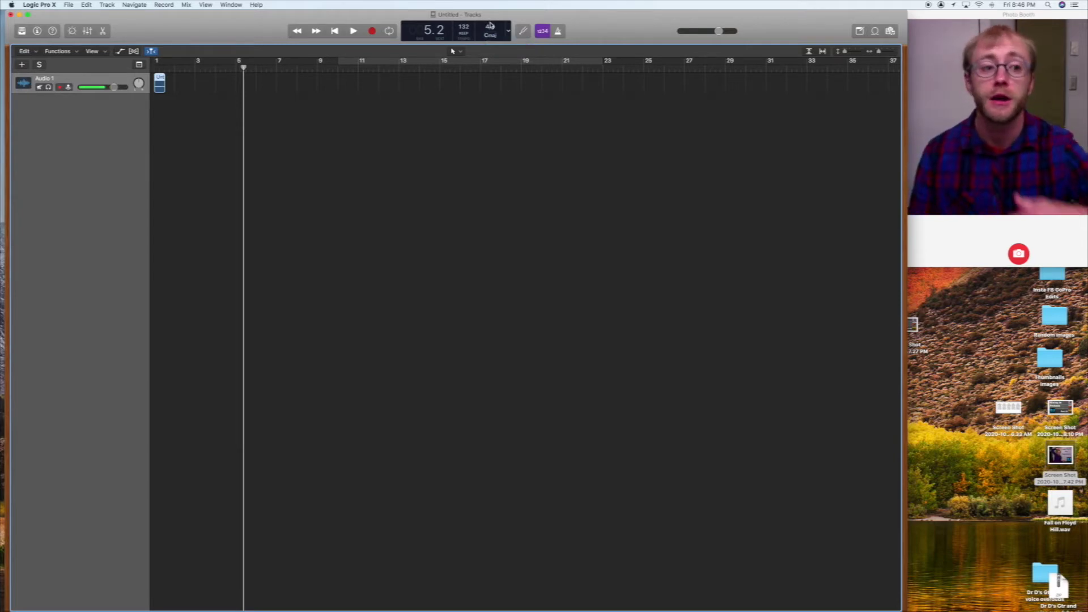
- Turn the count-in off and back on
left_click(543, 32)
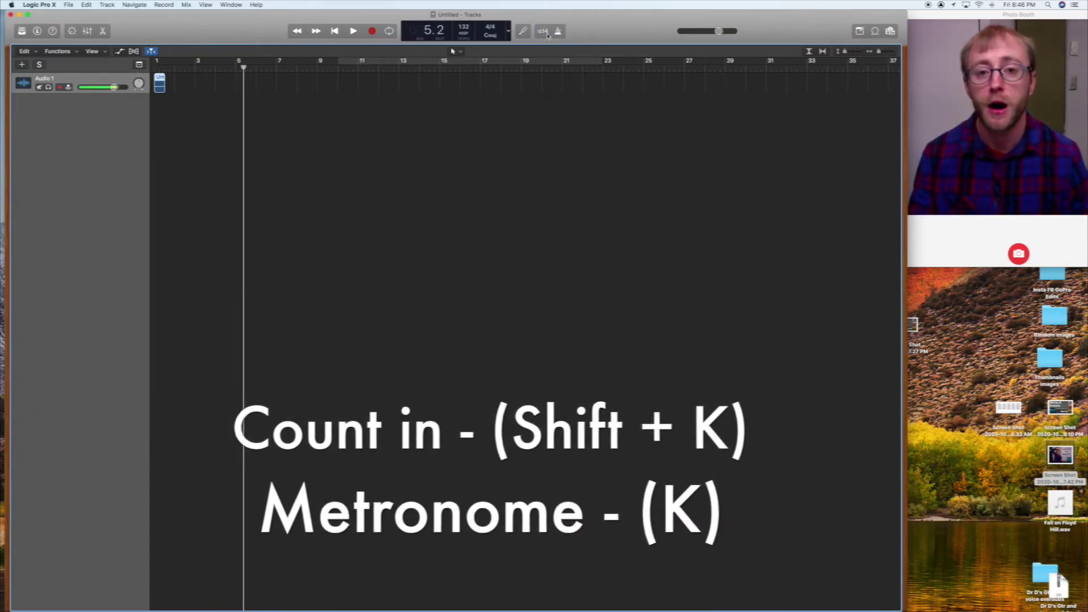
key("shift+k")
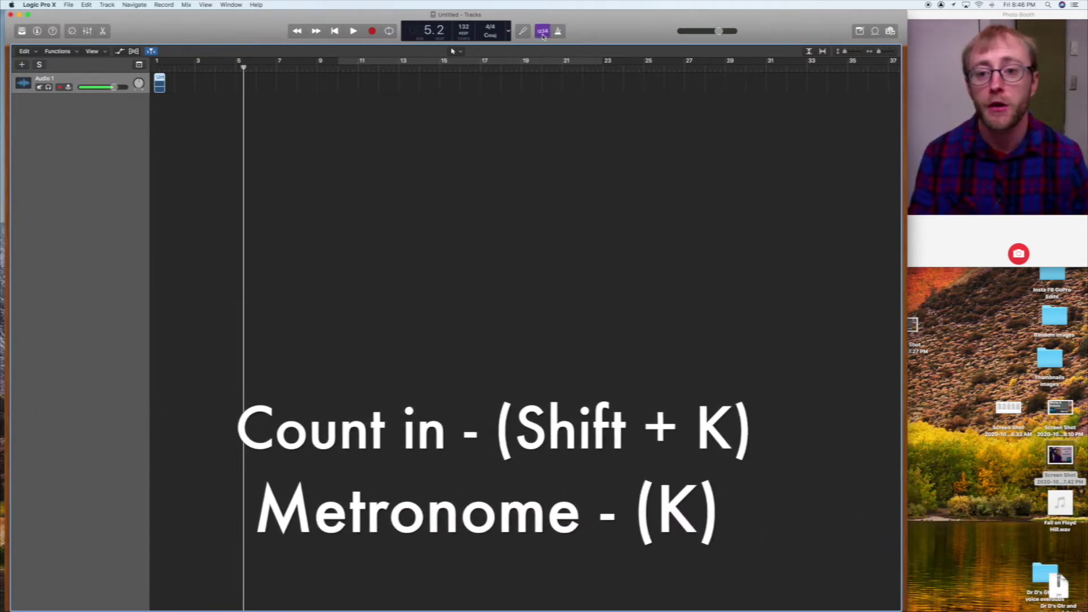
- Record a short take on Audio 1 from bar 5 with the count-in on, and delete the recorded region
left_click(236, 69)
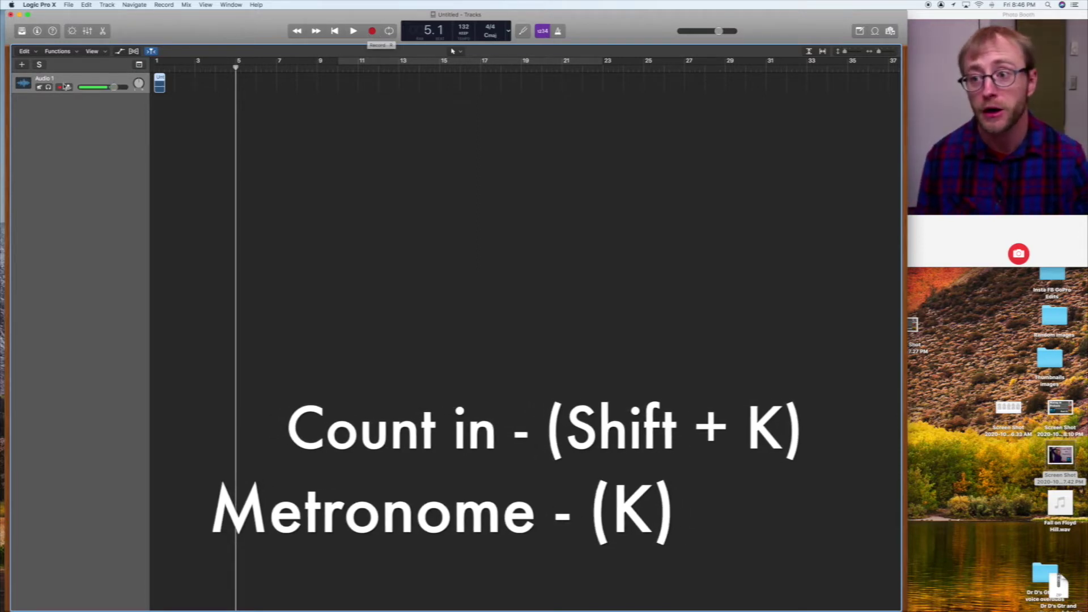
left_click(371, 31)
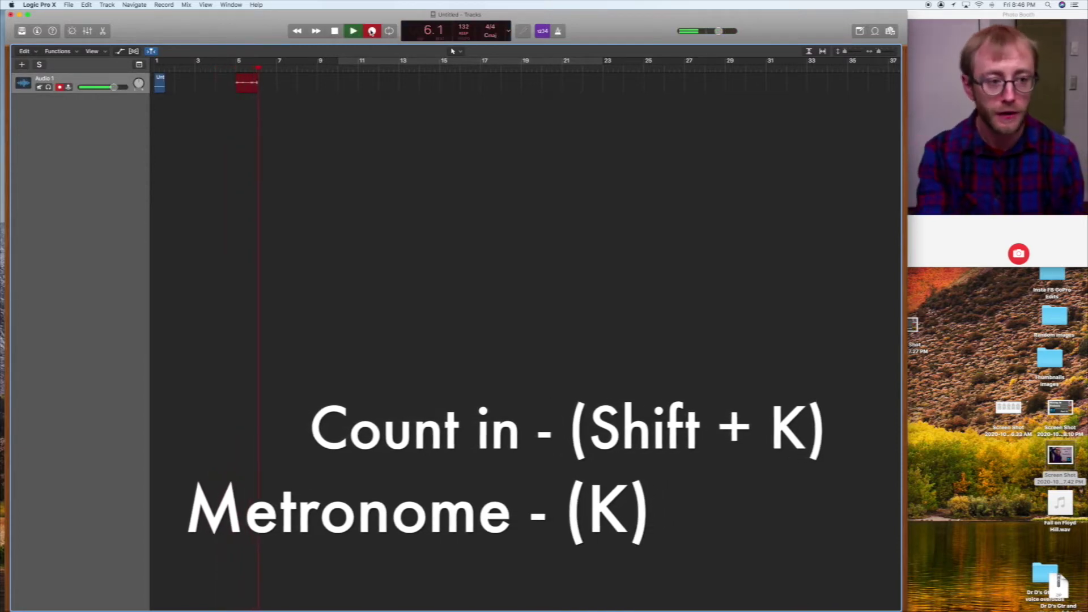
key("space")
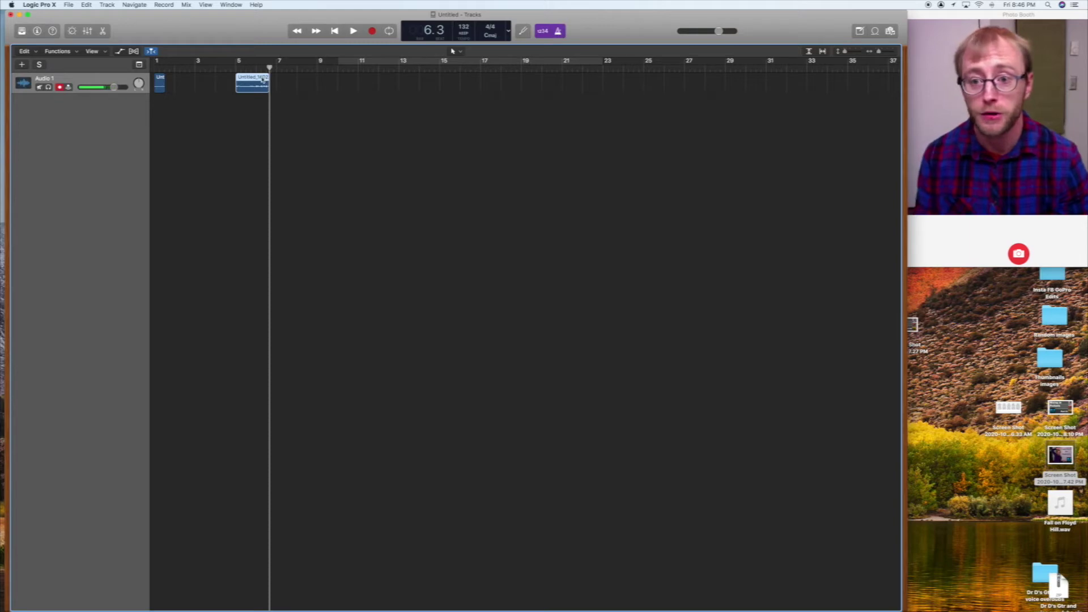
key("BackSpace")
left_click(617, 218)
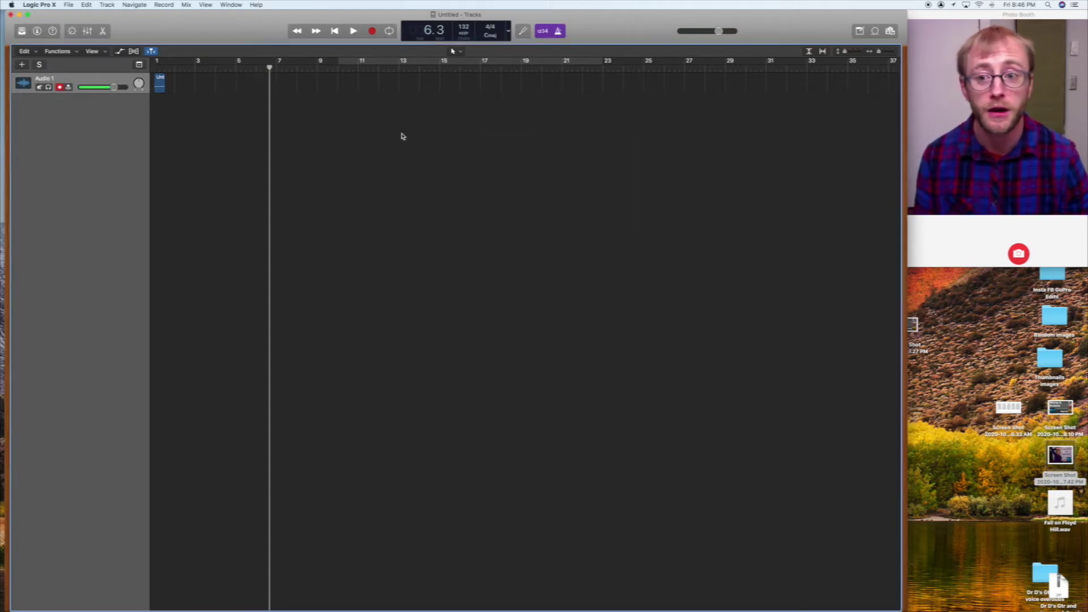
- Record a new take on Audio 1 from bar 5 into bar 7 with the count-in and metronome on
left_click(234, 68)
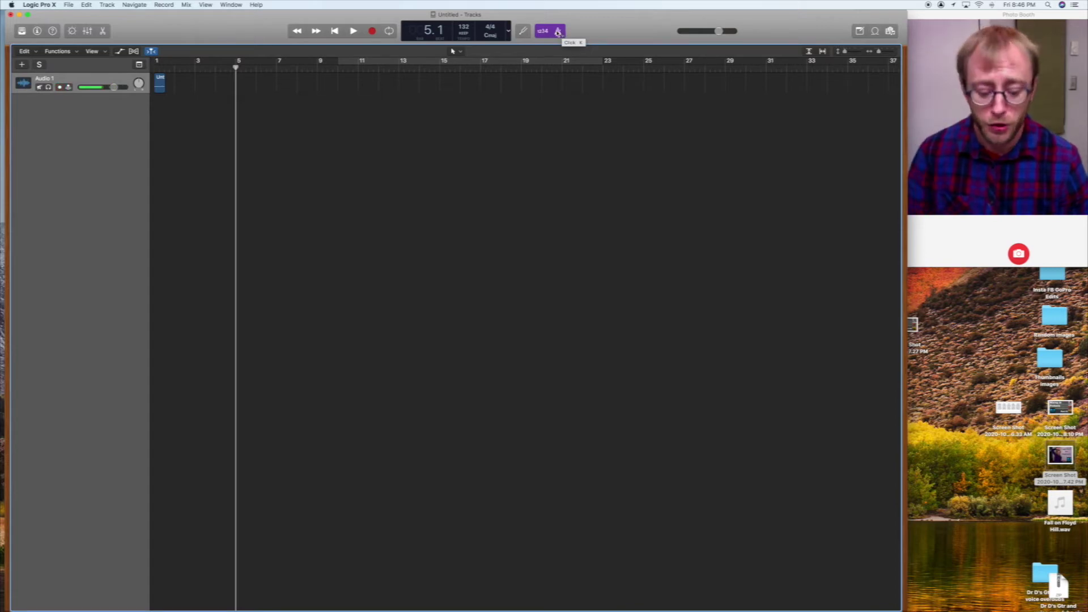
left_click(369, 31)
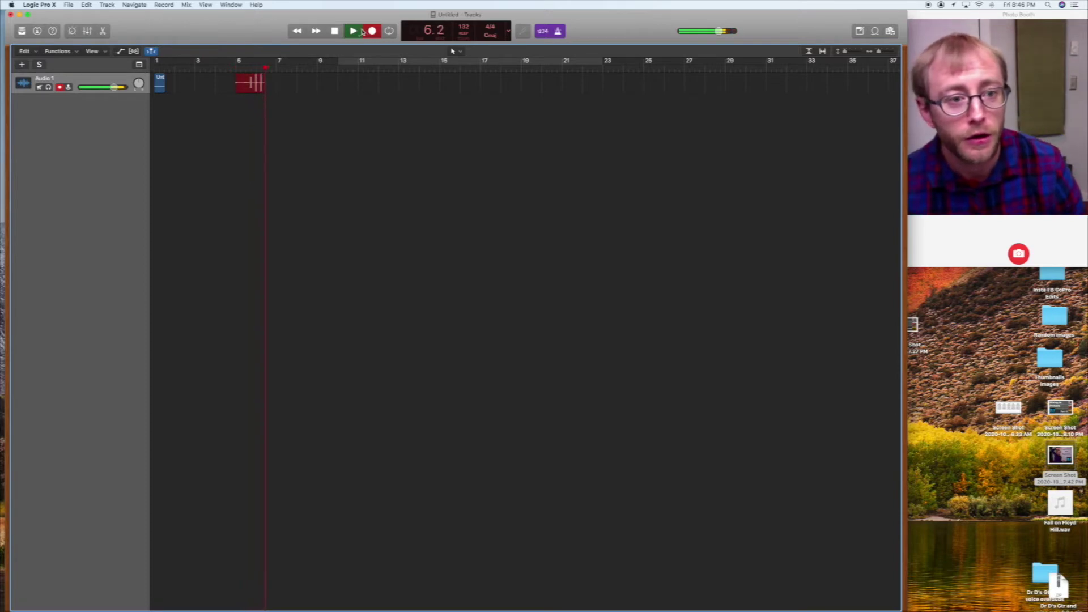
key("space")
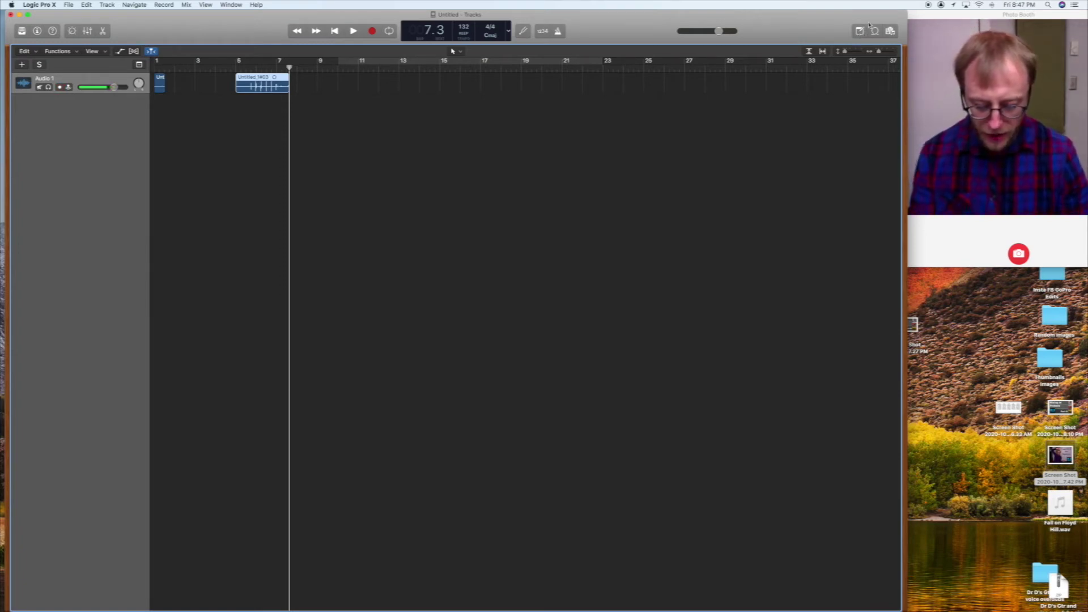
- Show the Note Pad, try to enter text in it without edit mode, and decline enabling the advanced tools
key("alt+shift+p")
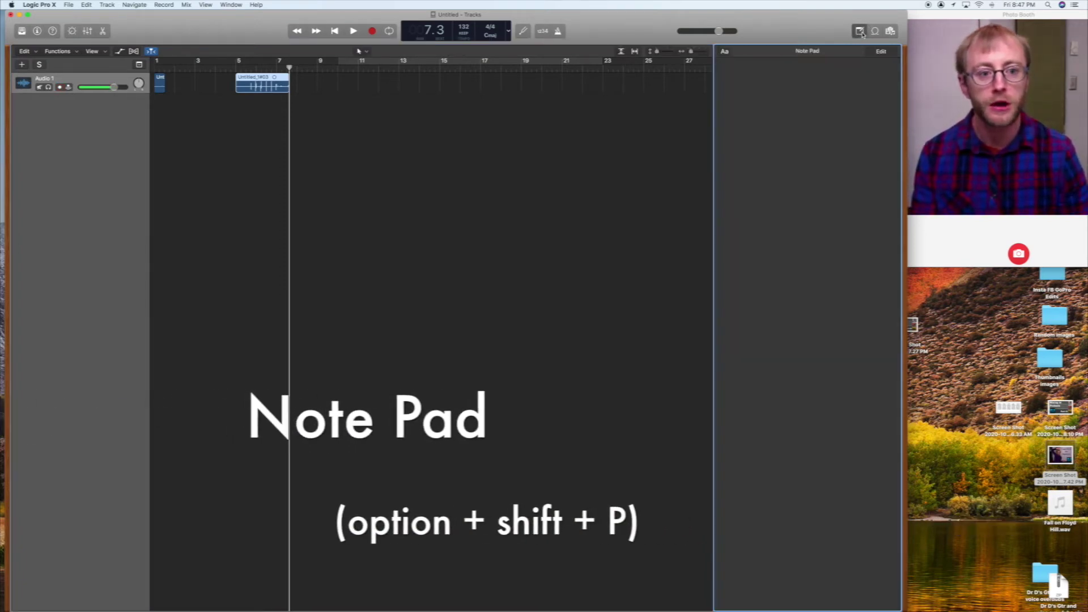
key("a")
key("s")
key("k")
key("d")
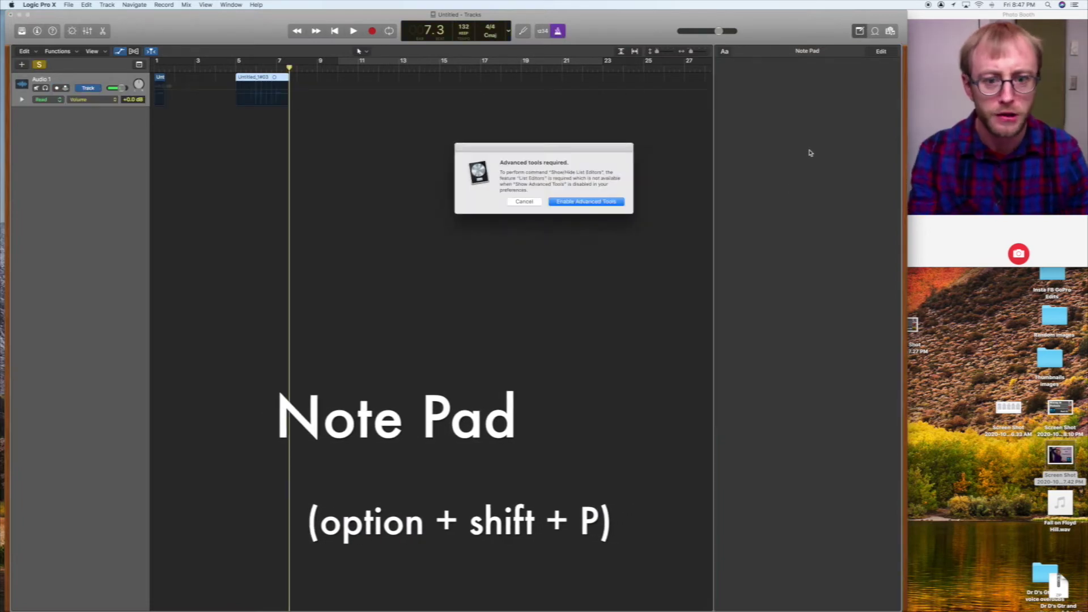
left_click(530, 202)
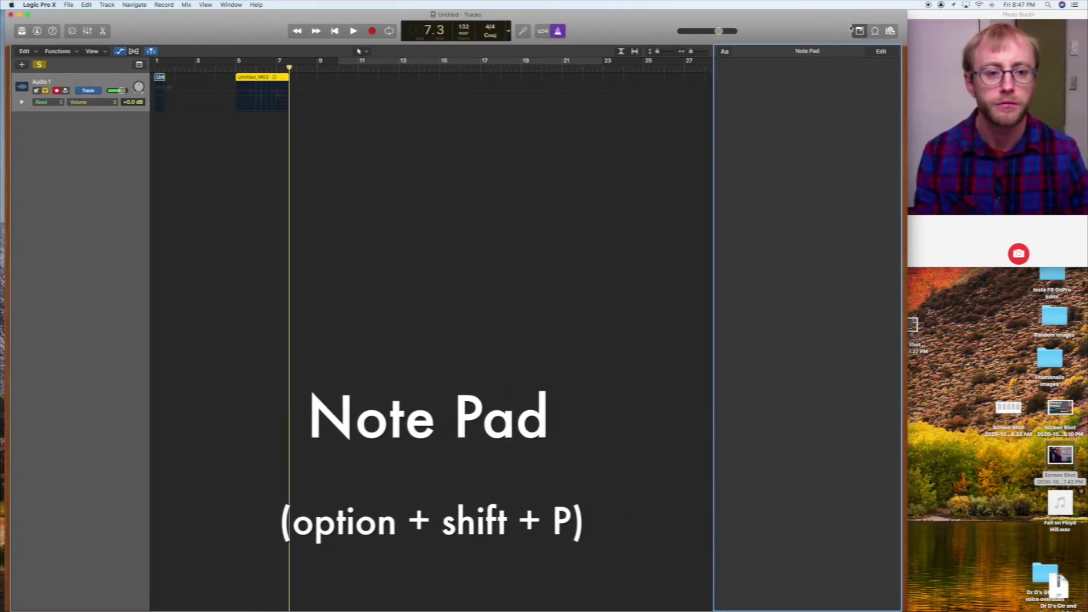
- Switch the Note Pad to editing, enter a line of random test letters, and hide the Note Pad
left_click(877, 51)
type("xsdthsdthsd")
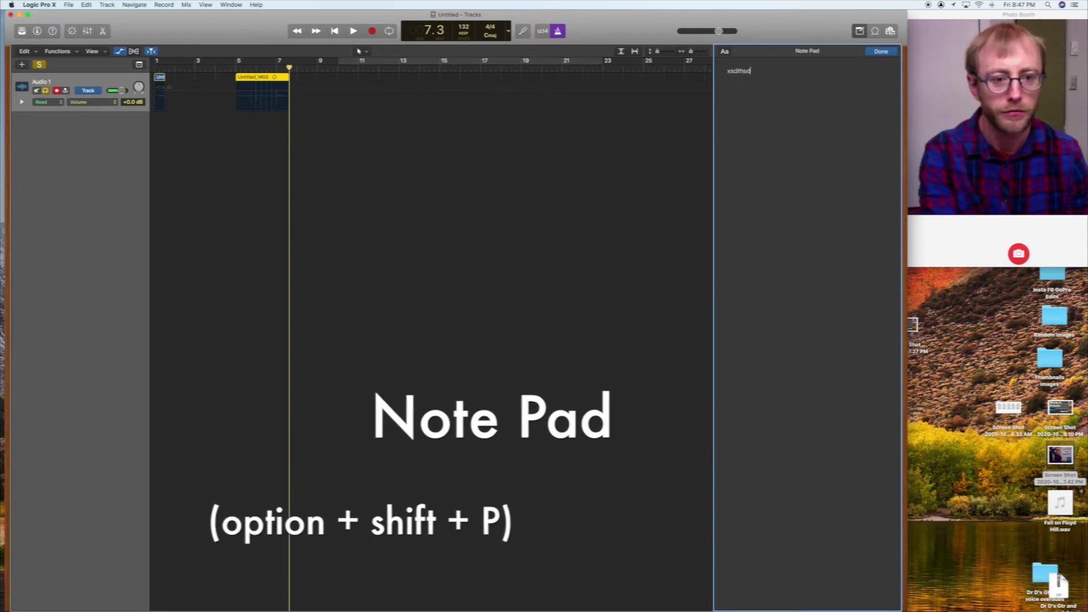
left_click(860, 31)
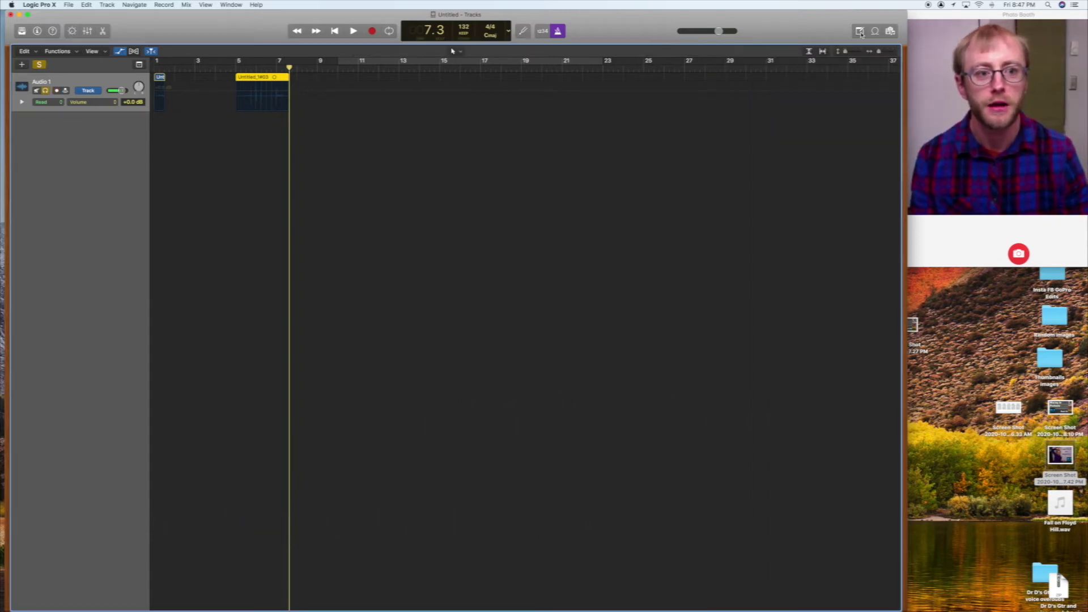
- Look through the loop list in the Loop Browser and view the Media Browser, hiding each of them again
left_click(875, 32)
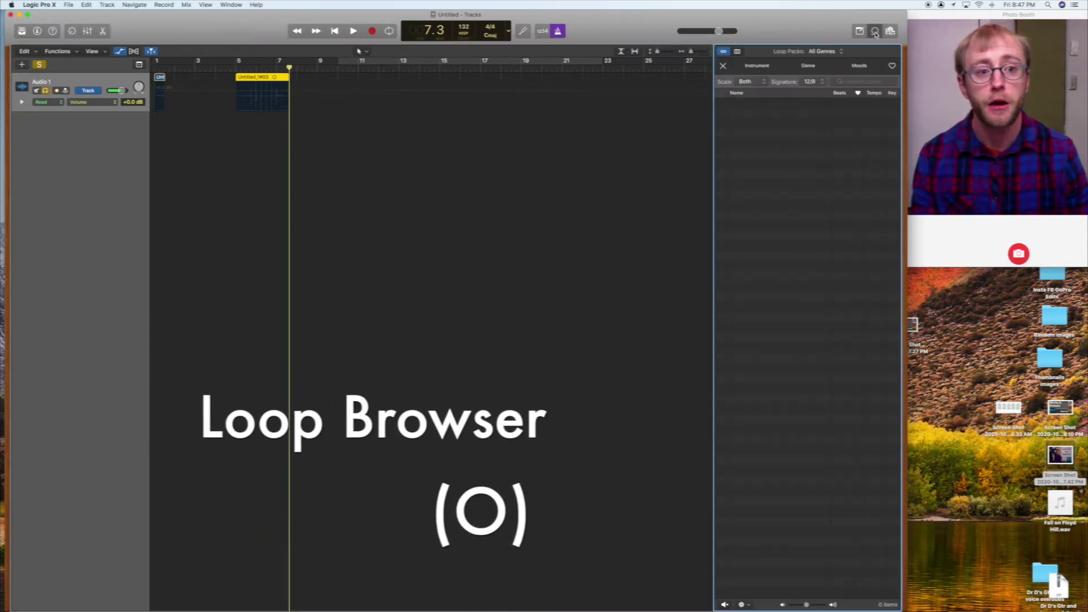
scroll(736, 258, "down", 15)
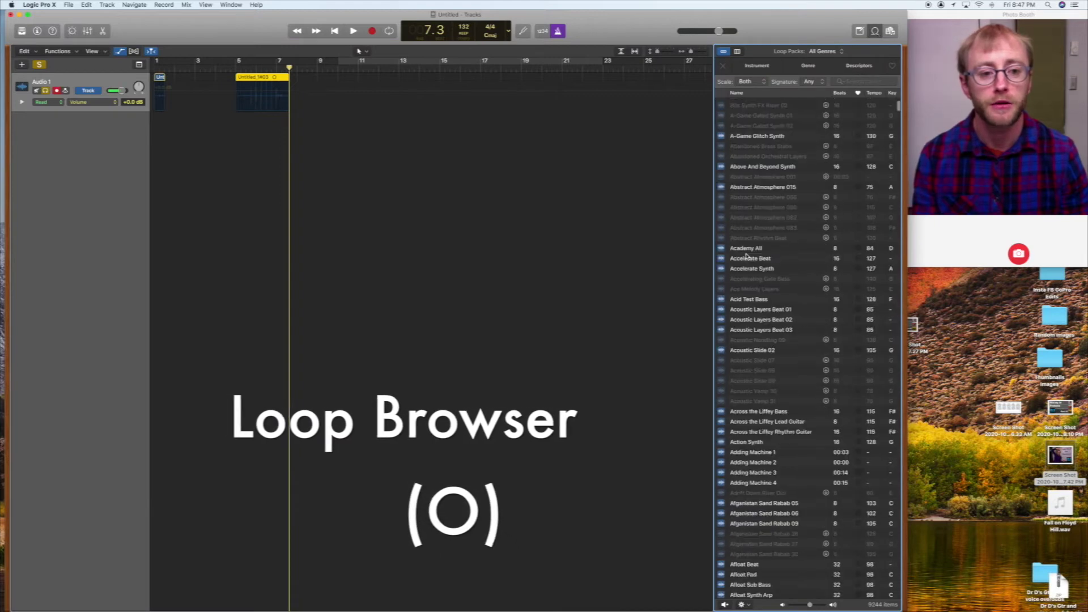
scroll(748, 256, "up", 10)
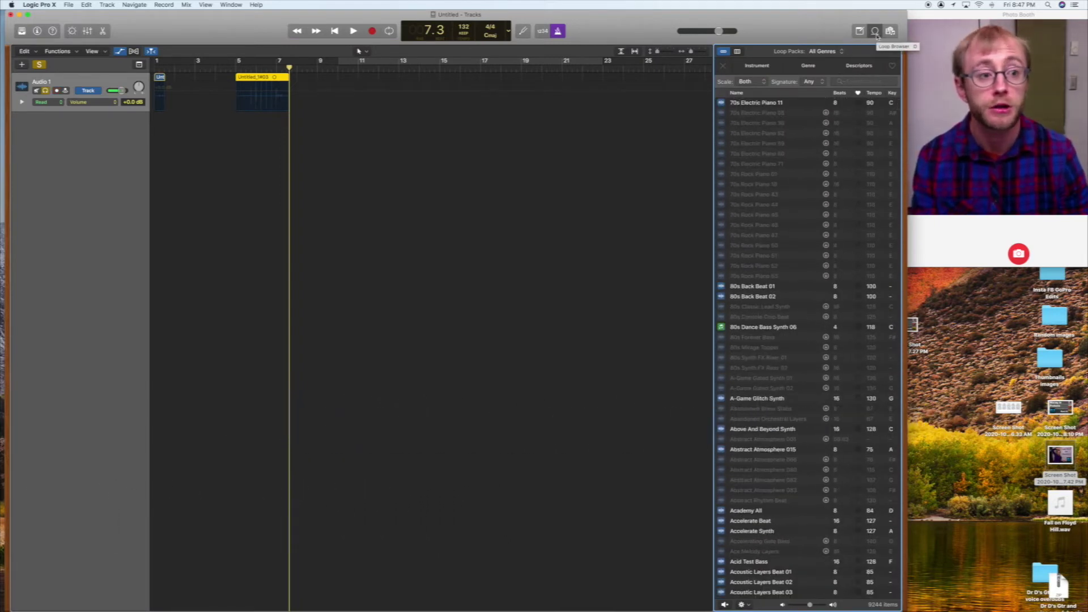
left_click(875, 32)
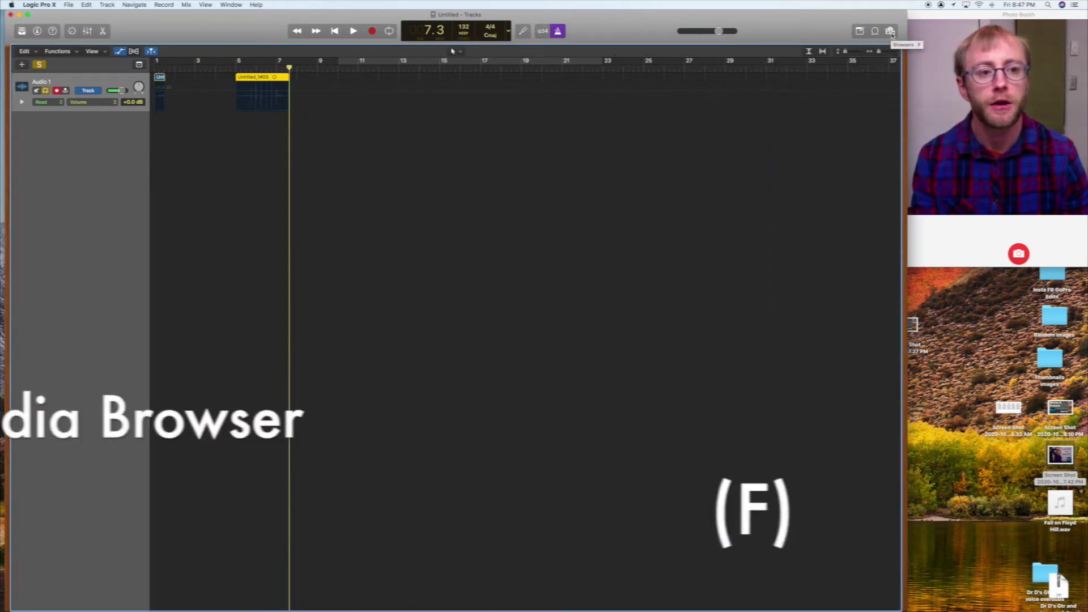
left_click(890, 32)
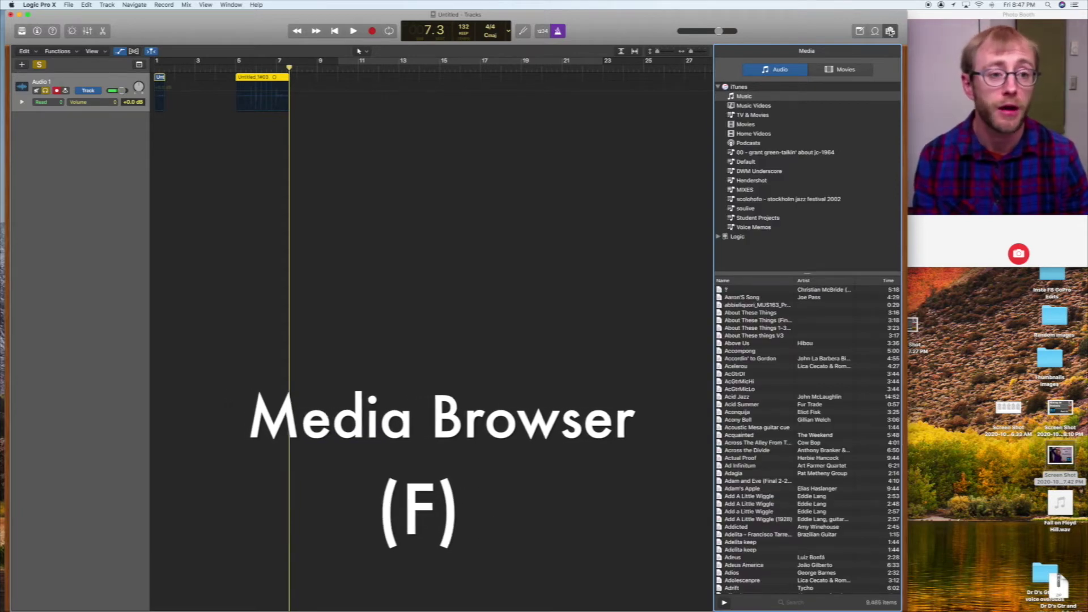
key("f")
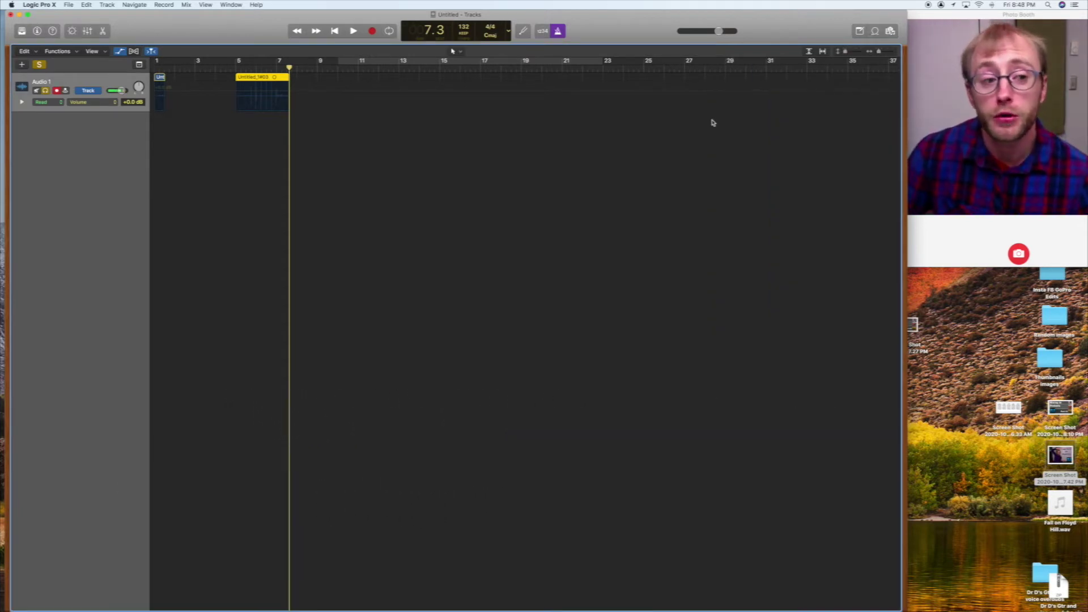
- Hide the automation lanes, then zoom the timeline horizontally in and out around the recorded regions
key("a")
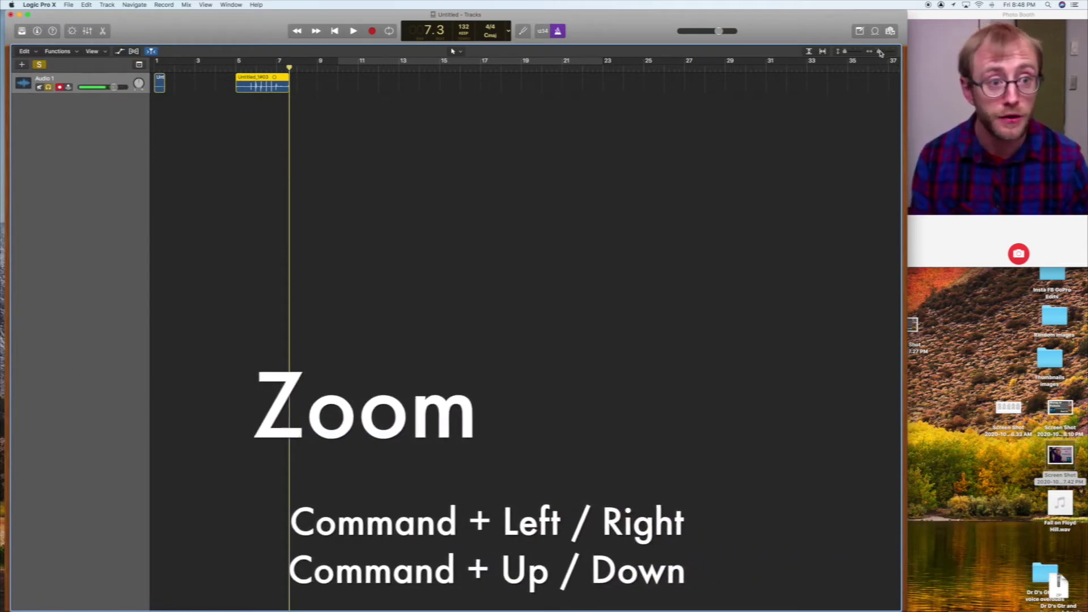
left_click_drag(879, 52, 847, 54)
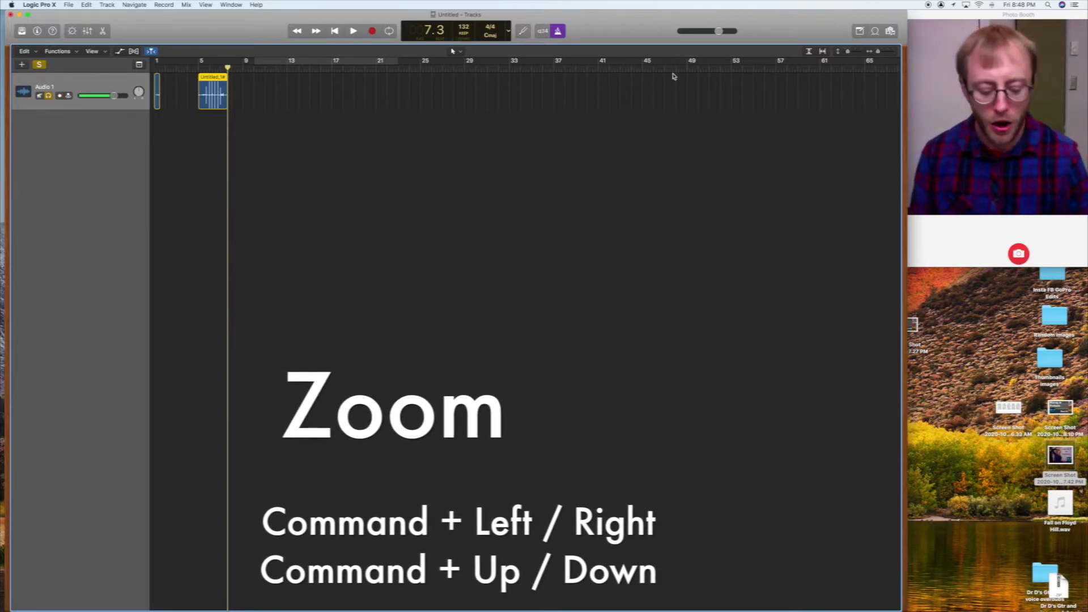
key("Left")
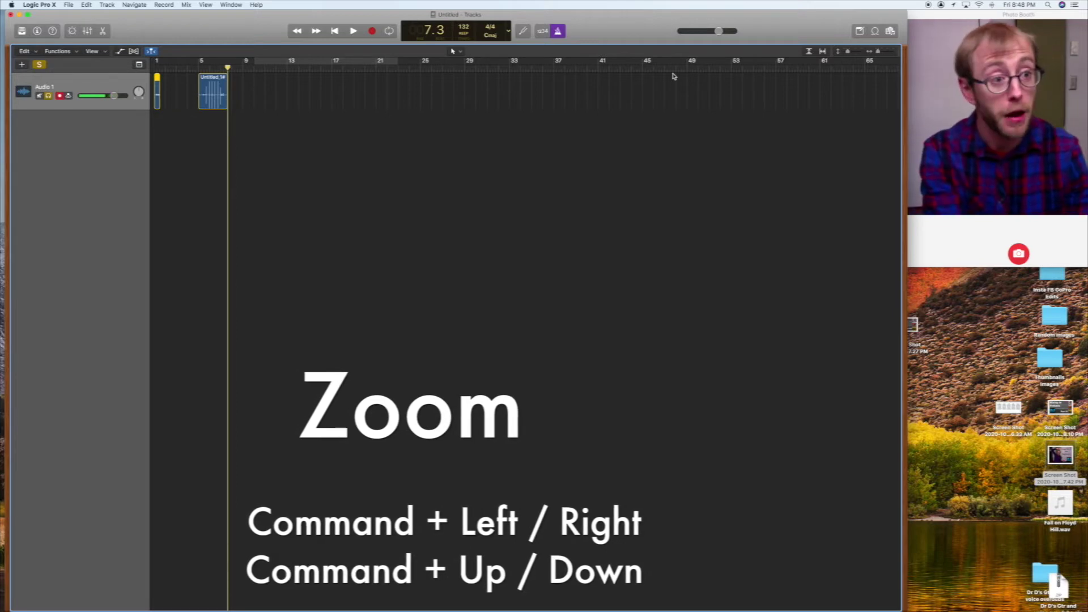
key("super+Right")
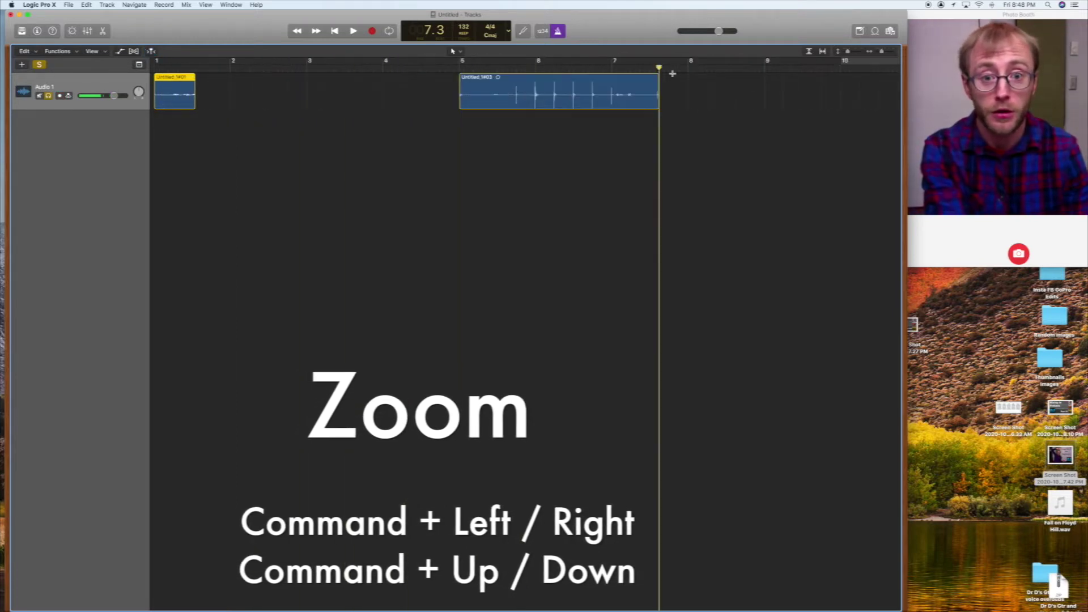
key("super+Left")
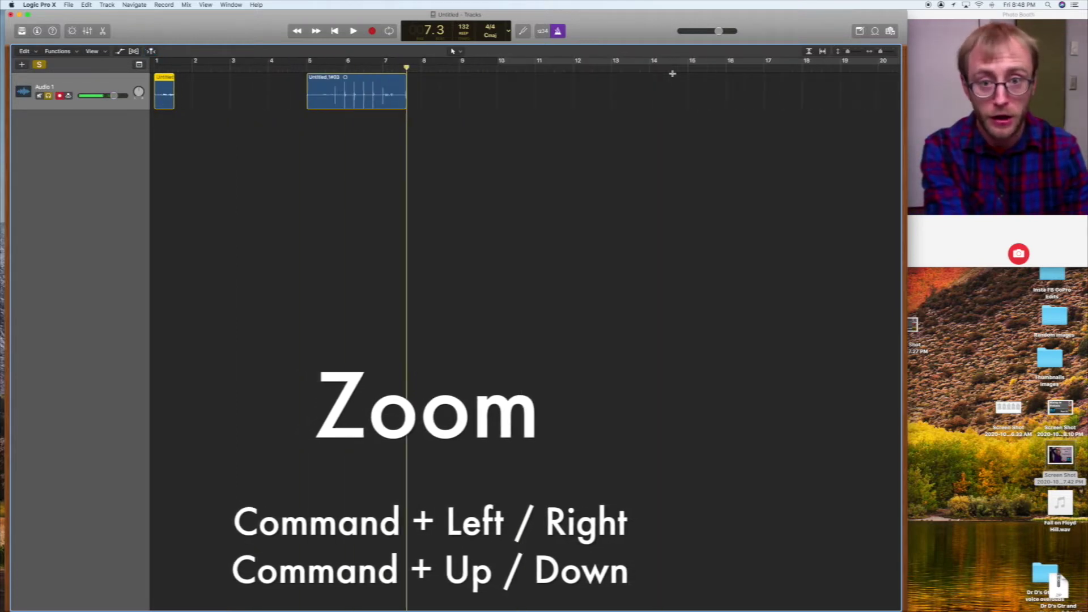
- Zoom the Audio 1 track vertically in and out, then zoom the timeline out horizontally
key("super+Down")
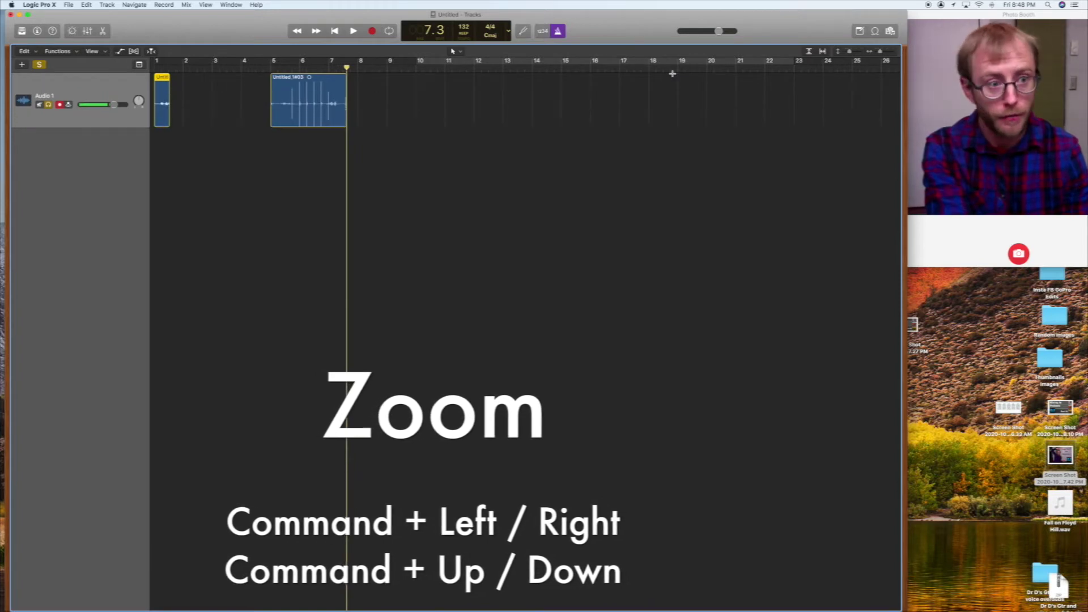
key("super+Up")
key("super+Down")
key("super+Down")
key("super+Down")
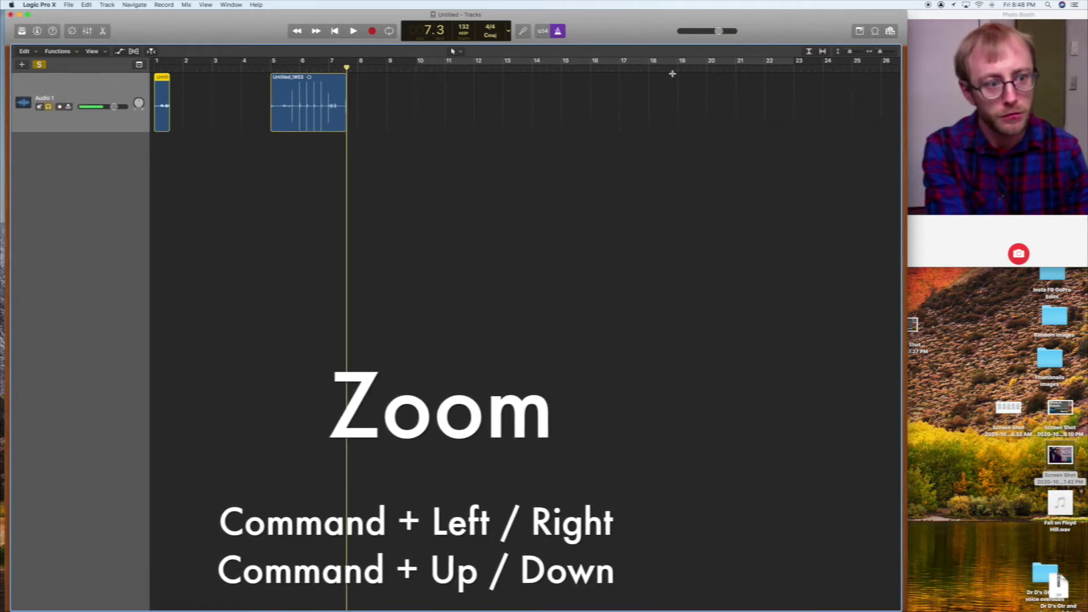
key("super+Up")
key("super+Up")
key("super+Down")
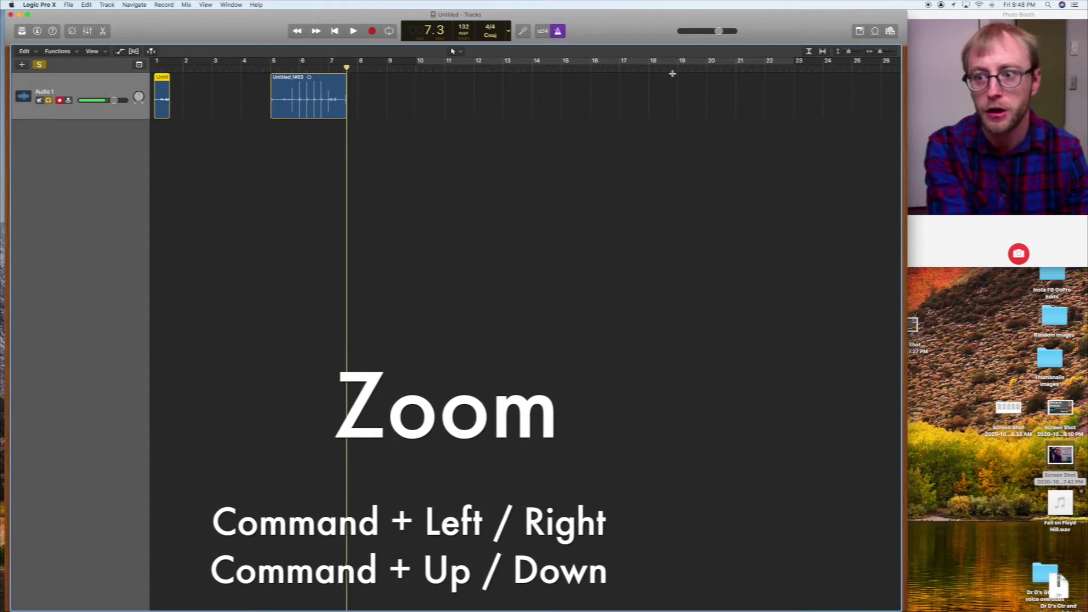
key("super+Left")
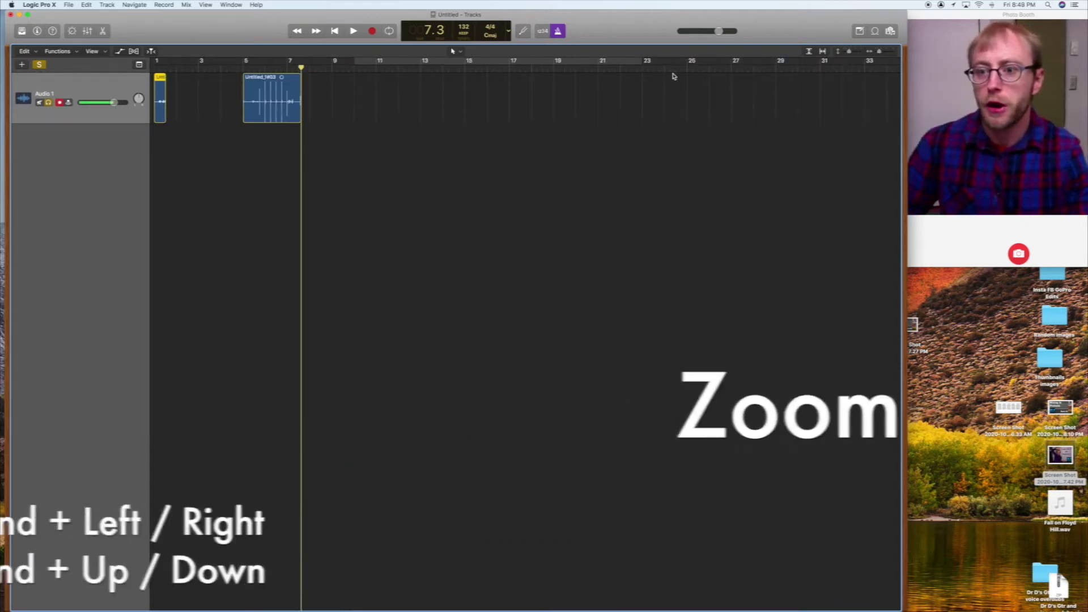
- Select all regions, deselect them, then select the bar 5 region and switch the selection between the two Audio 1 regions
key("super+a")
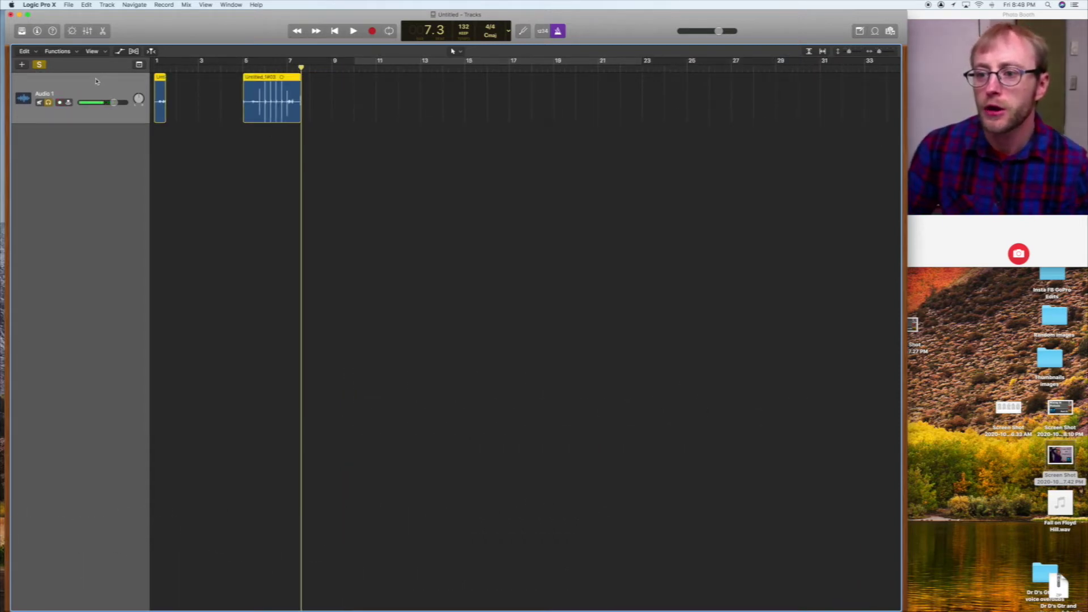
left_click(221, 89)
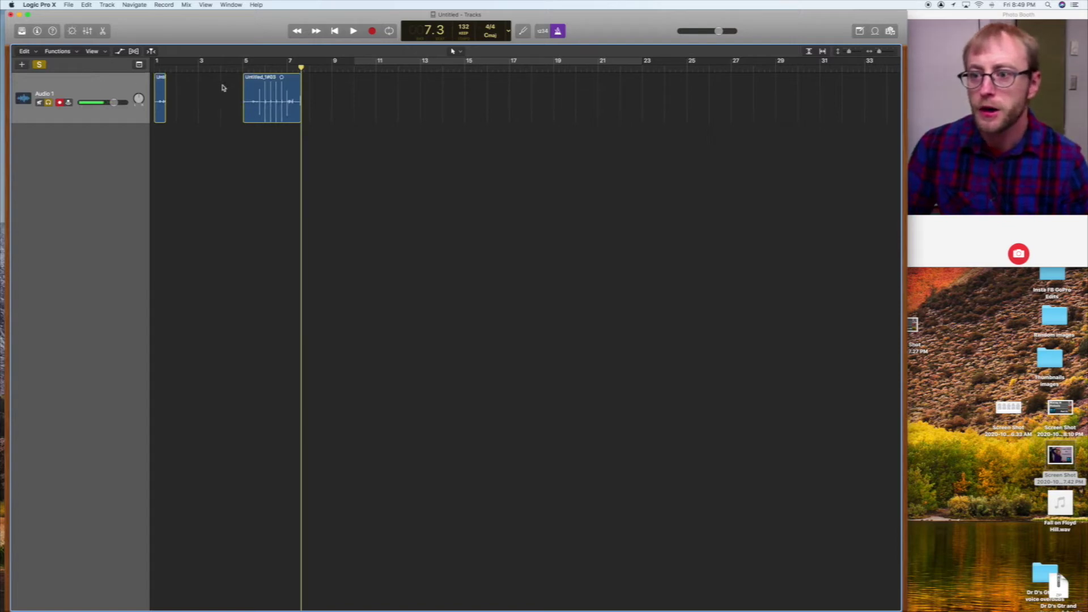
left_click(263, 84)
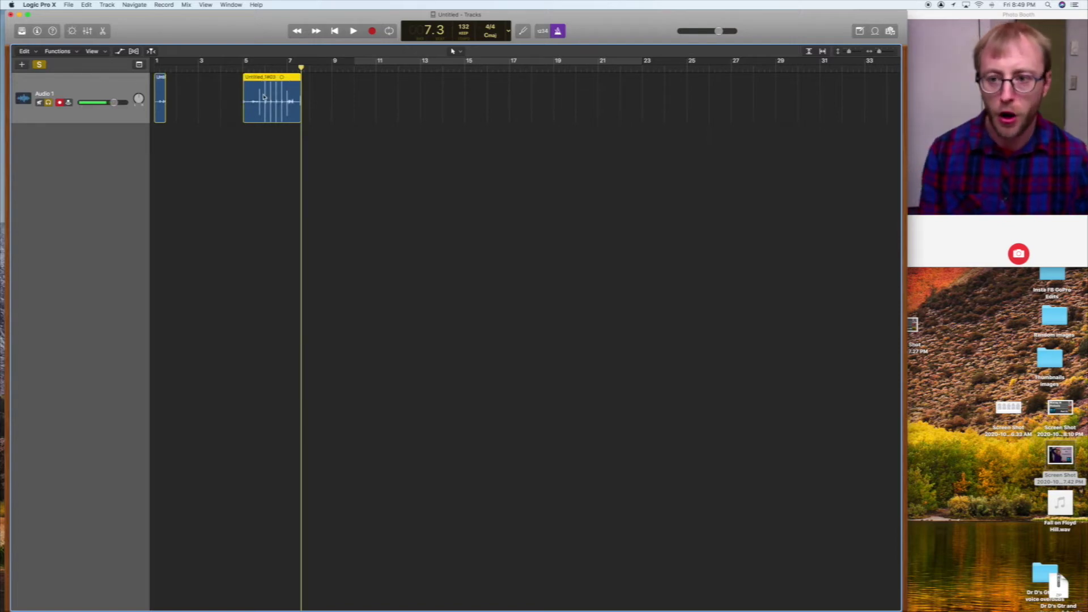
left_click(227, 91)
key("Right")
key("Left")
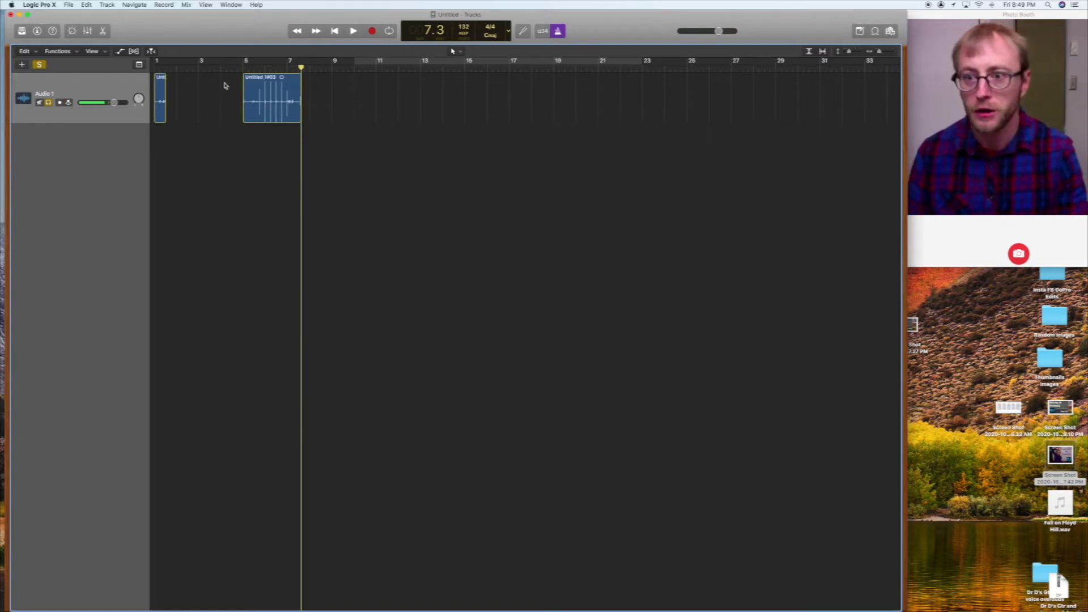
key("Right")
key("Left")
key("Right")
key("Left")
key("Right")
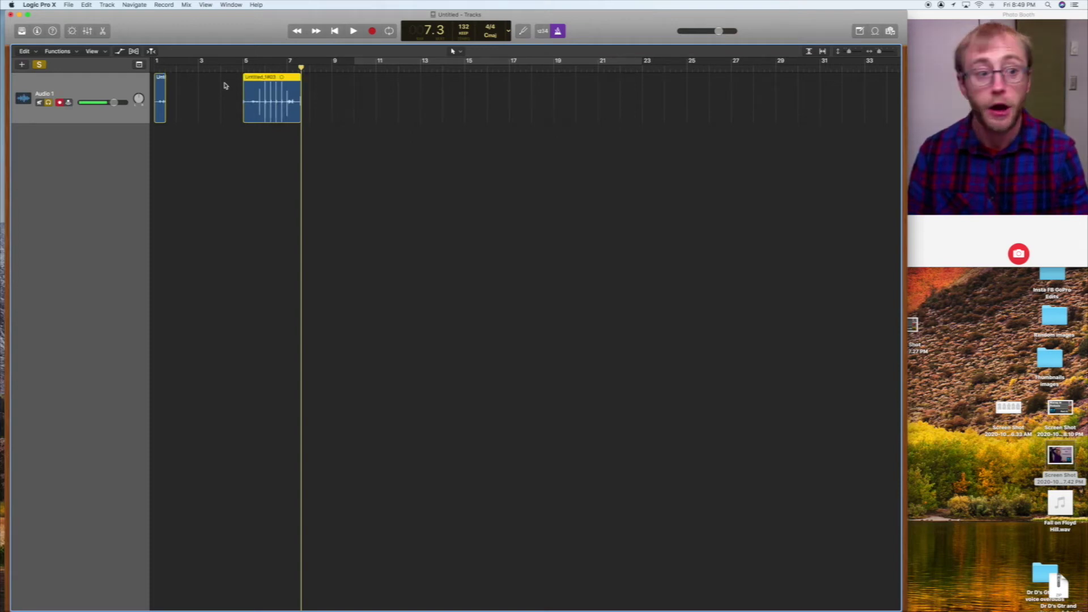
key("Left")
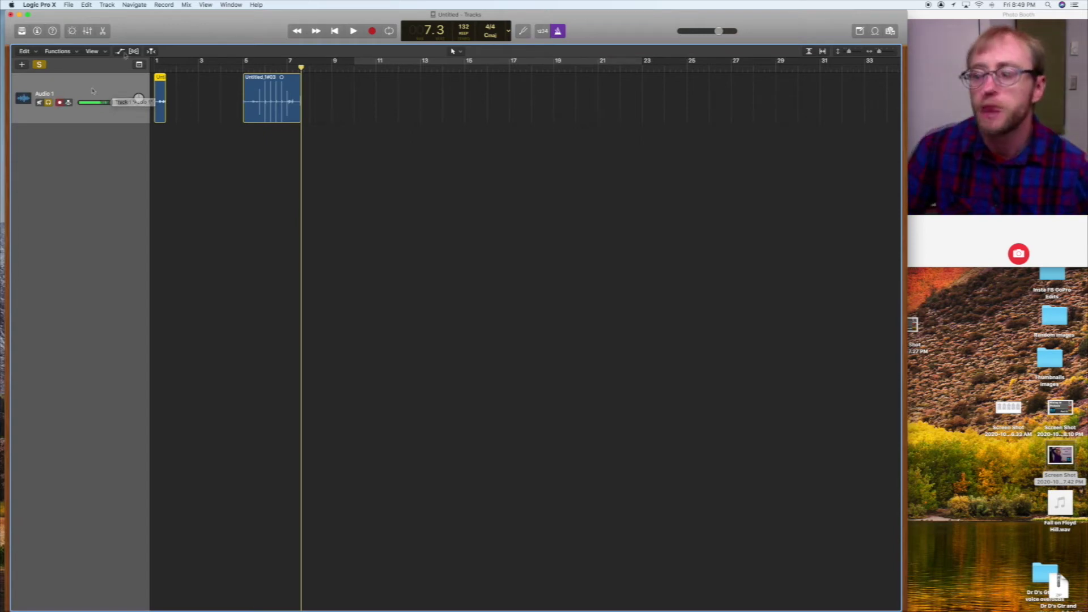
- Show automation on Audio 1 and draw a volume fade from +0.0 dB downward across the bar 5 region
left_click(120, 52)
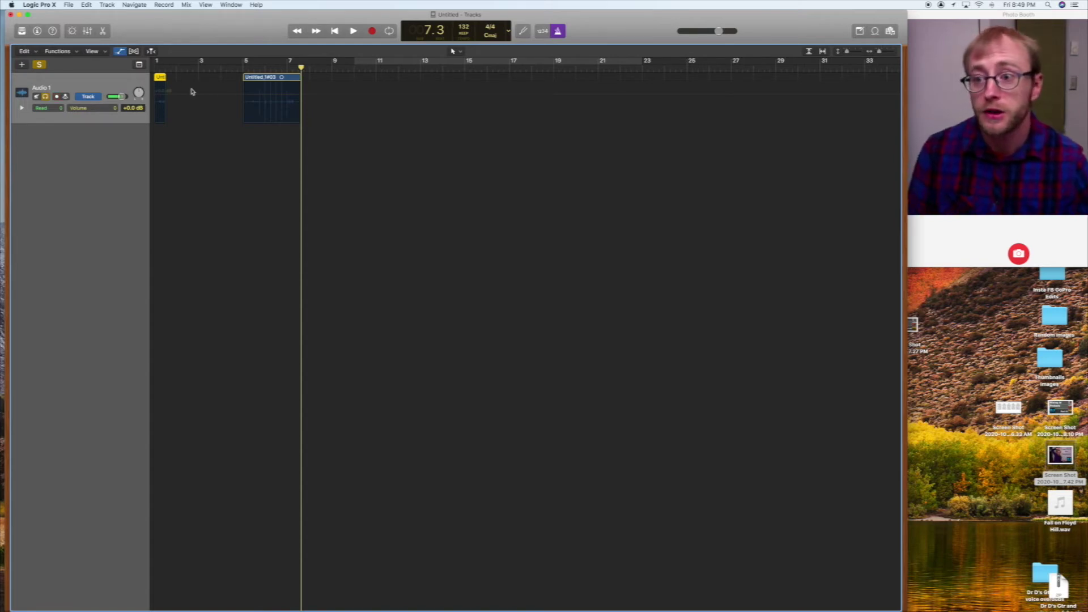
key("a")
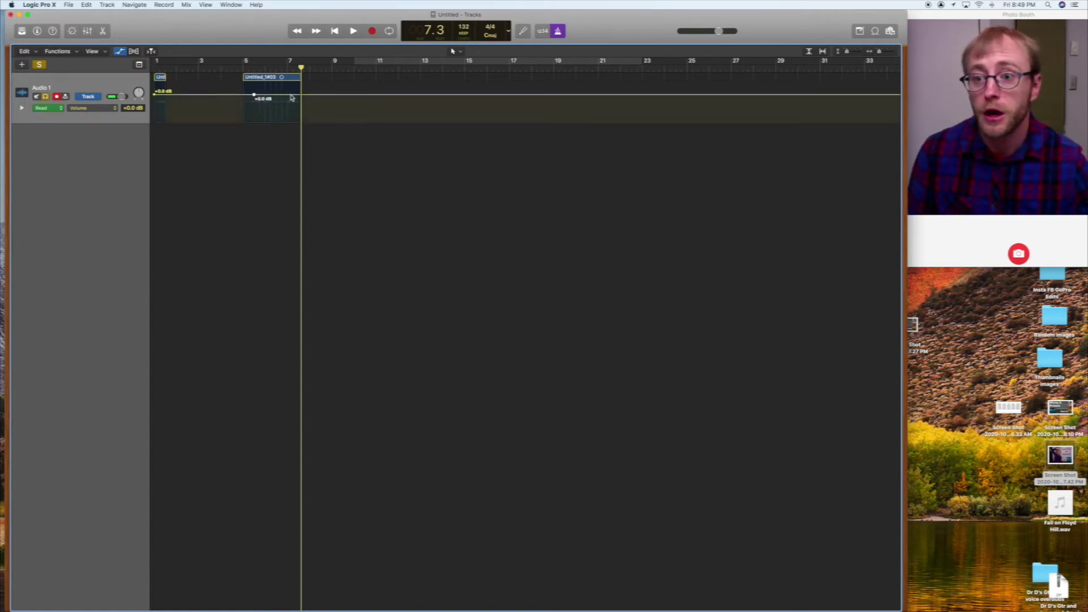
left_click_drag(293, 94, 294, 118)
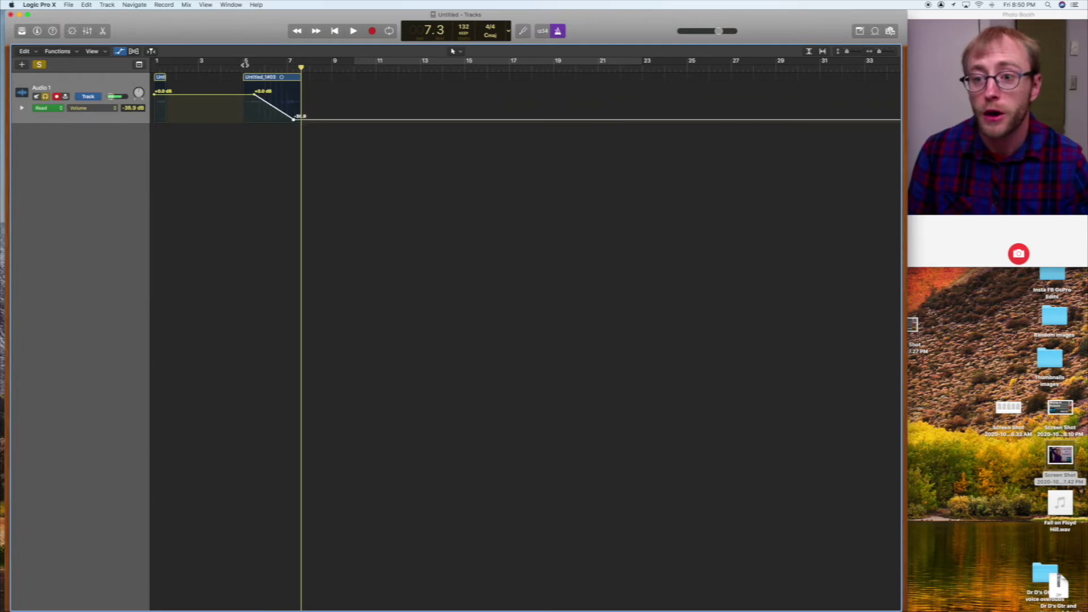
- Look through the automation parameters available for Audio 1, including the Main group with Pan, Solo and Mute
left_click(100, 108)
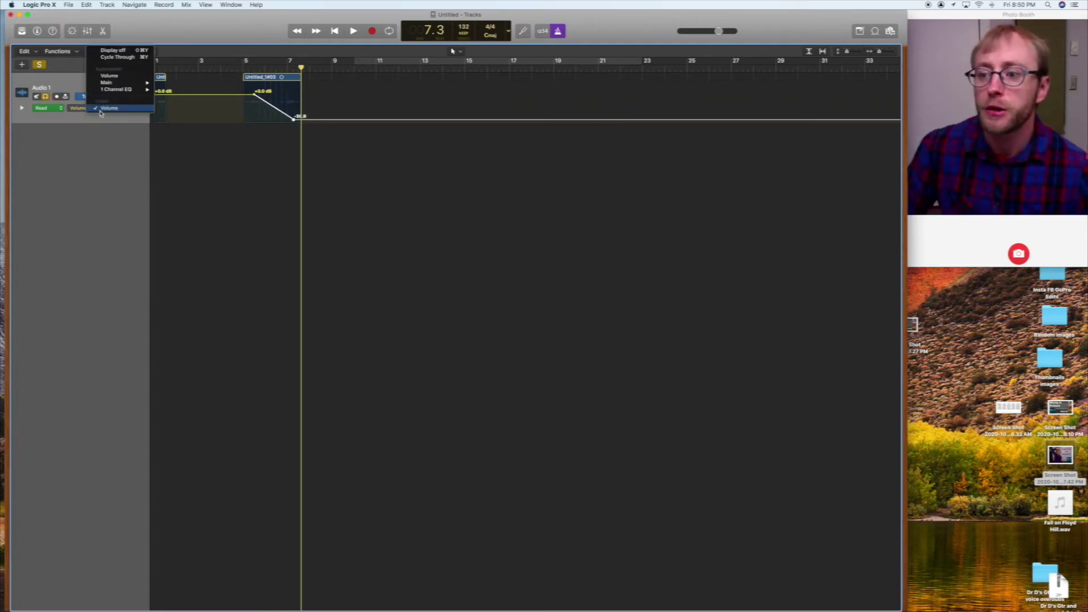
mouse_move(113, 85)
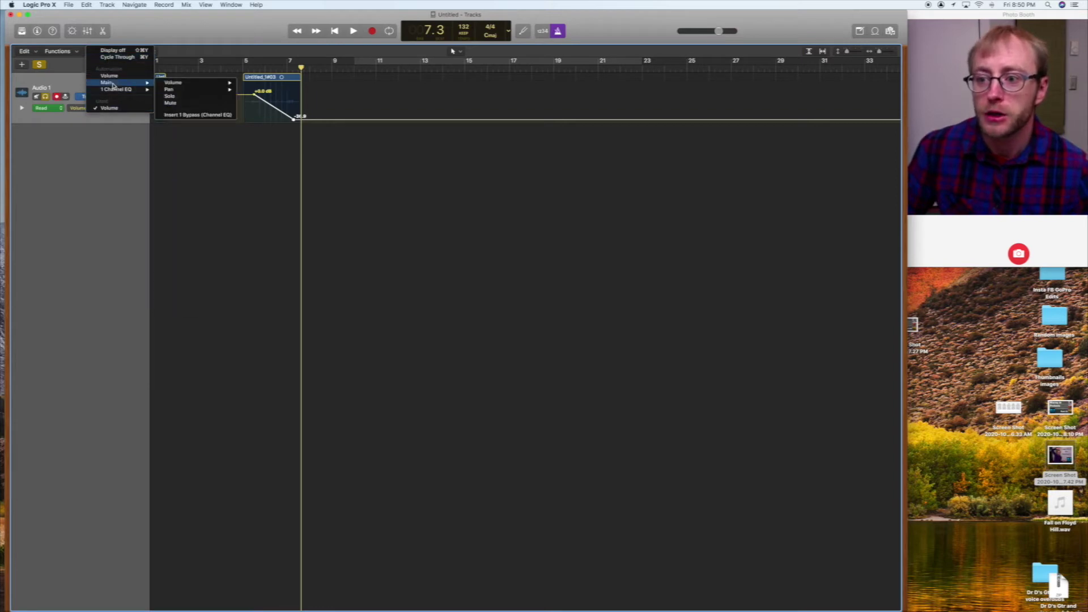
mouse_move(177, 93)
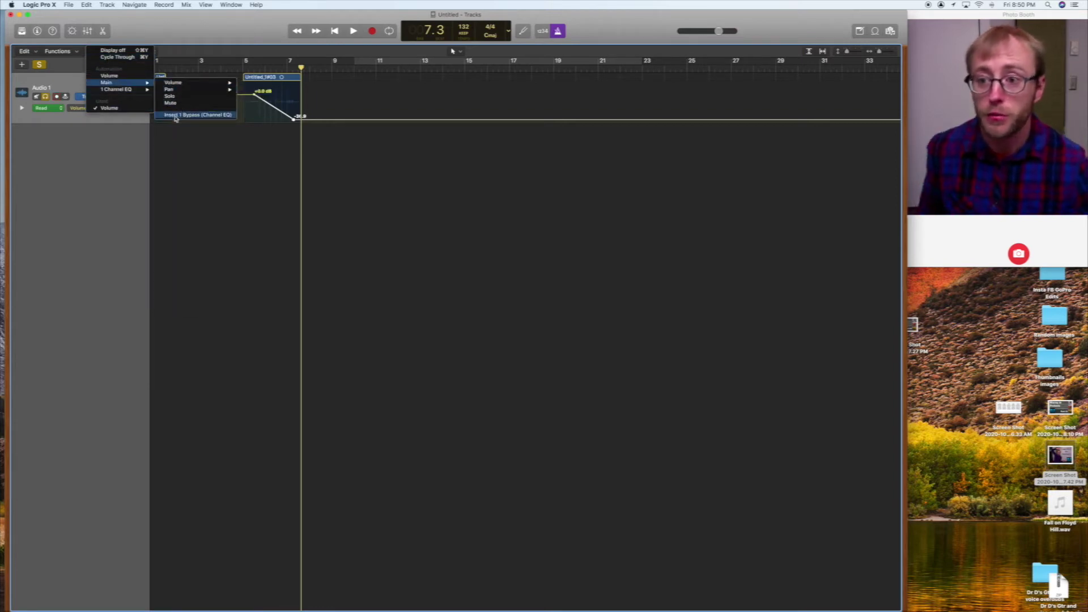
left_click(136, 146)
- Show the Flex controls on Audio 1 and hide them again
left_click(135, 52)
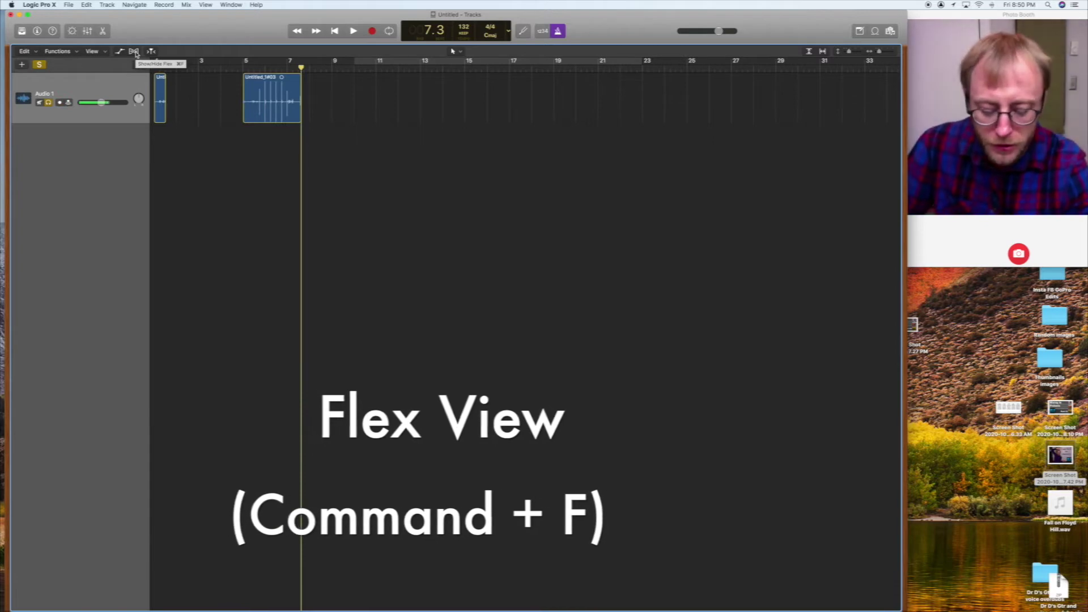
left_click(134, 52)
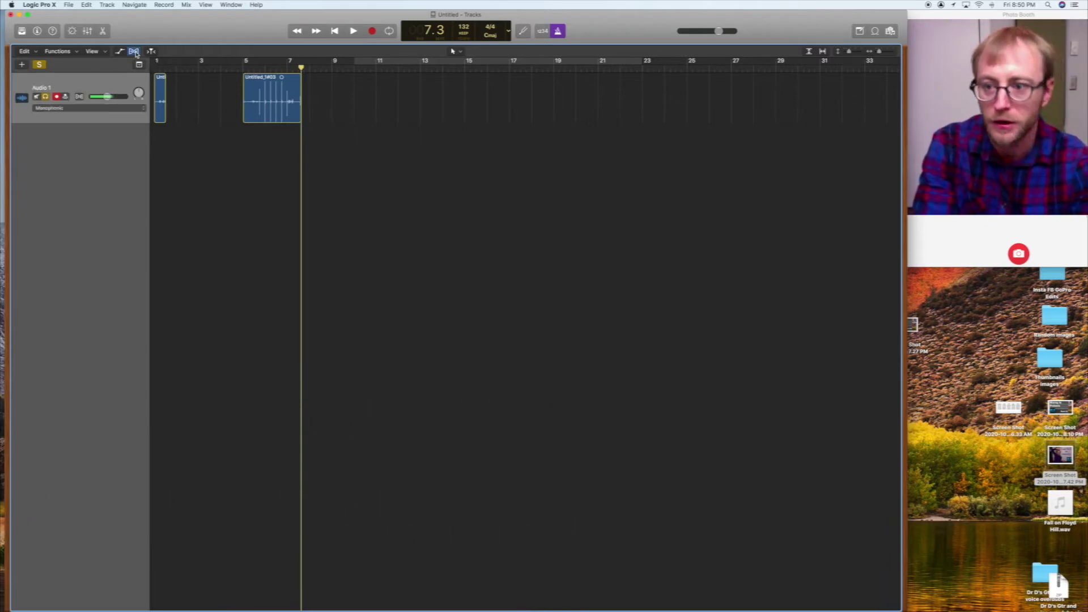
left_click(134, 52)
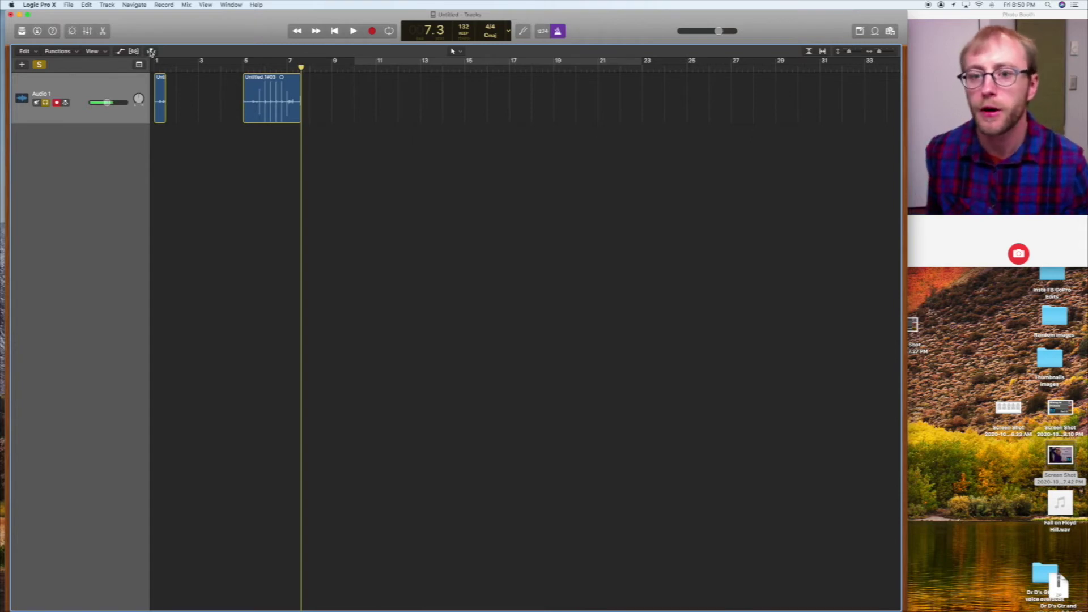
- Turn on Catch Playhead and play the project past bar 33 so the view follows the playhead
left_click(151, 52)
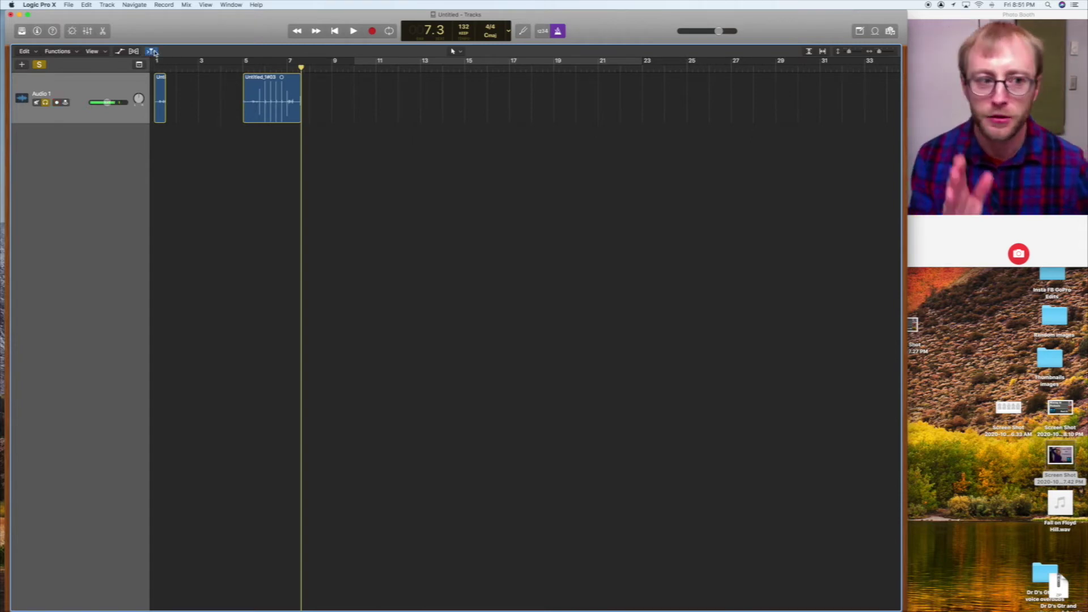
key("space")
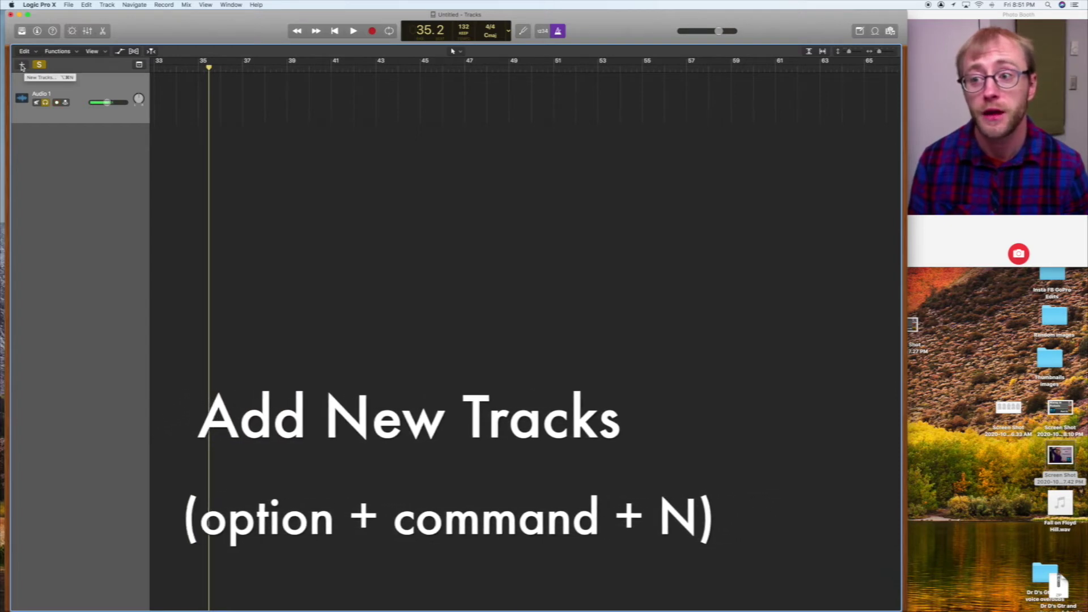
- Add one software instrument track using the ES2 synthesizer with output 1 + 2 and the Library open
left_click(22, 66)
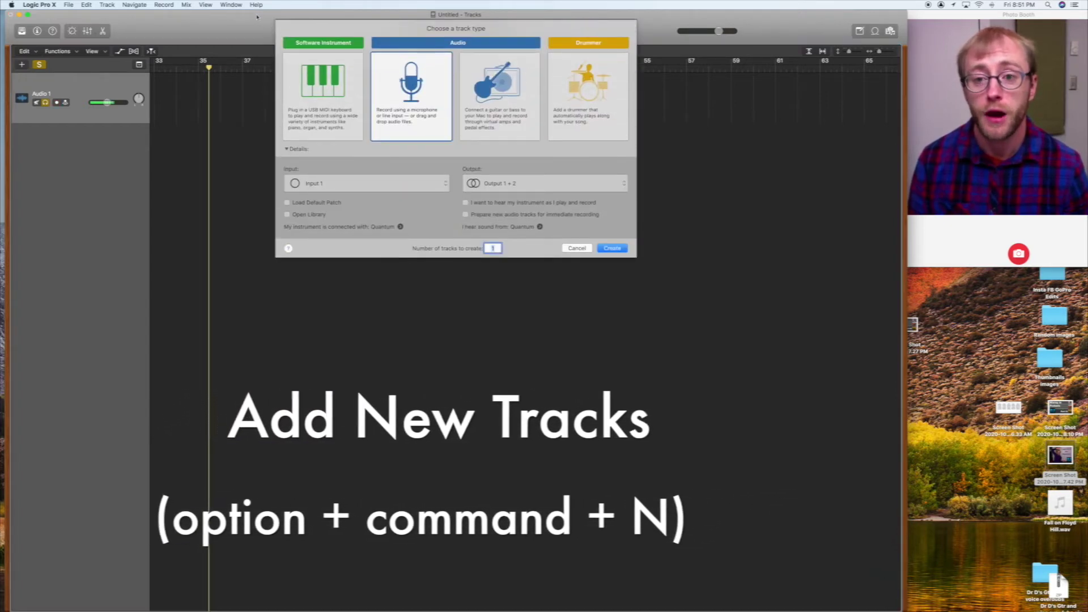
left_click(323, 91)
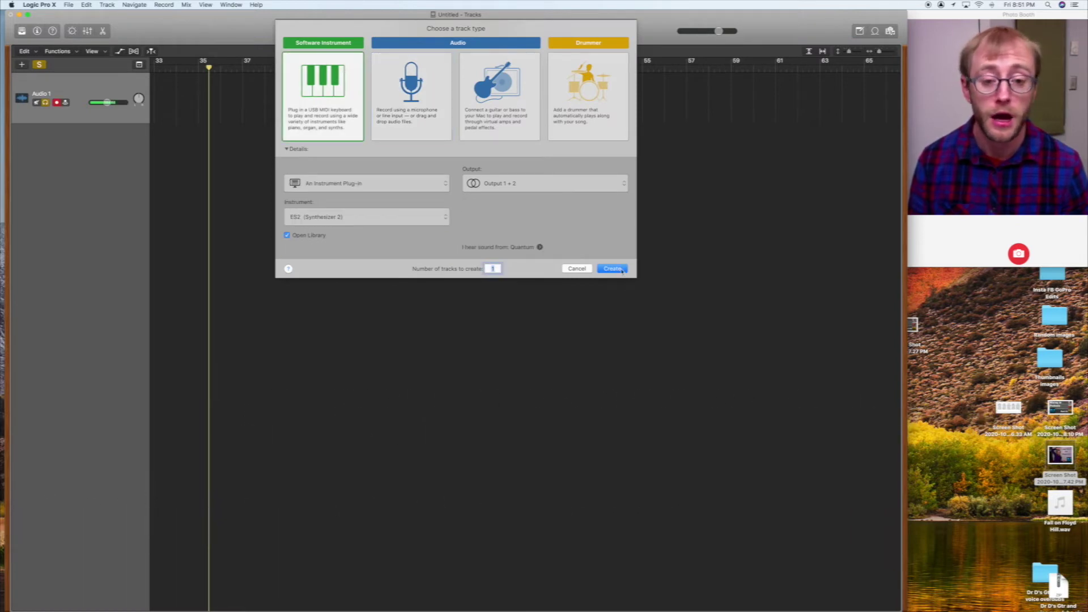
left_click(612, 269)
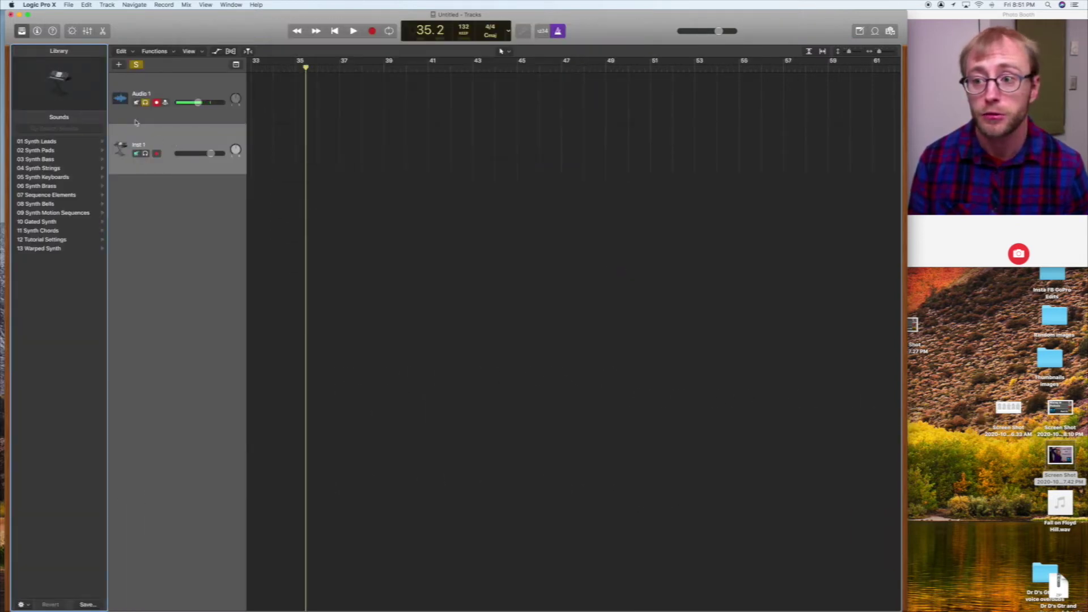
- Add 10 audio tracks with Input 1 and output 1 + 2
left_click(118, 65)
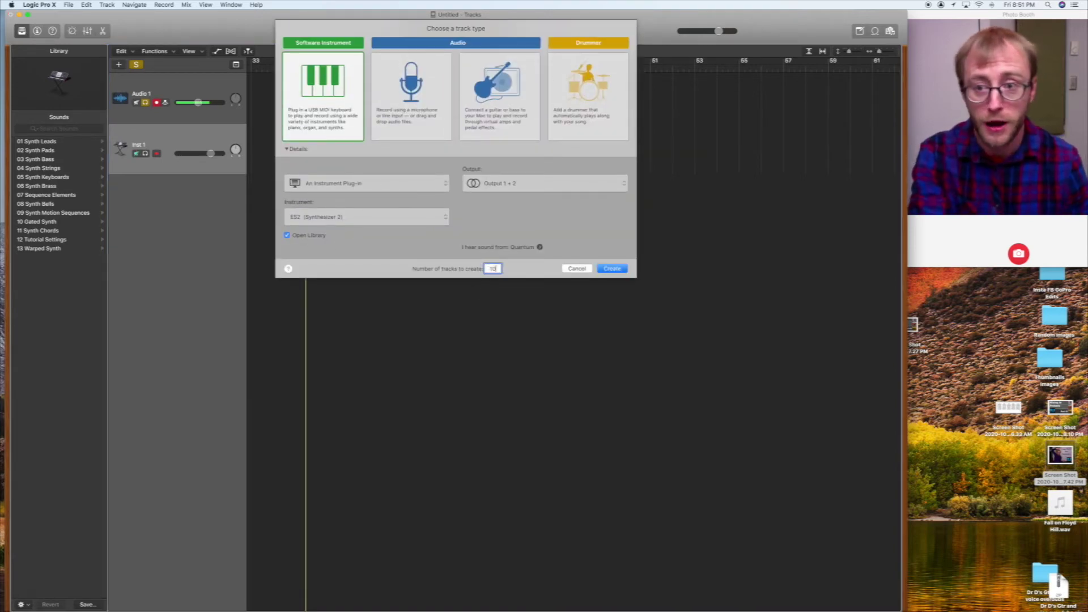
left_click(398, 91)
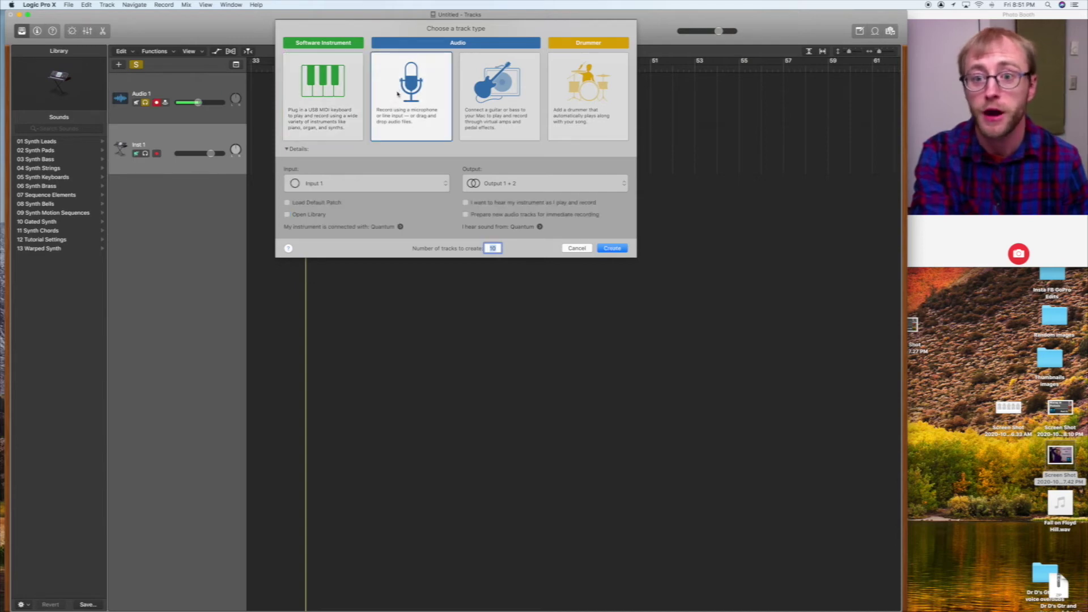
left_click(613, 248)
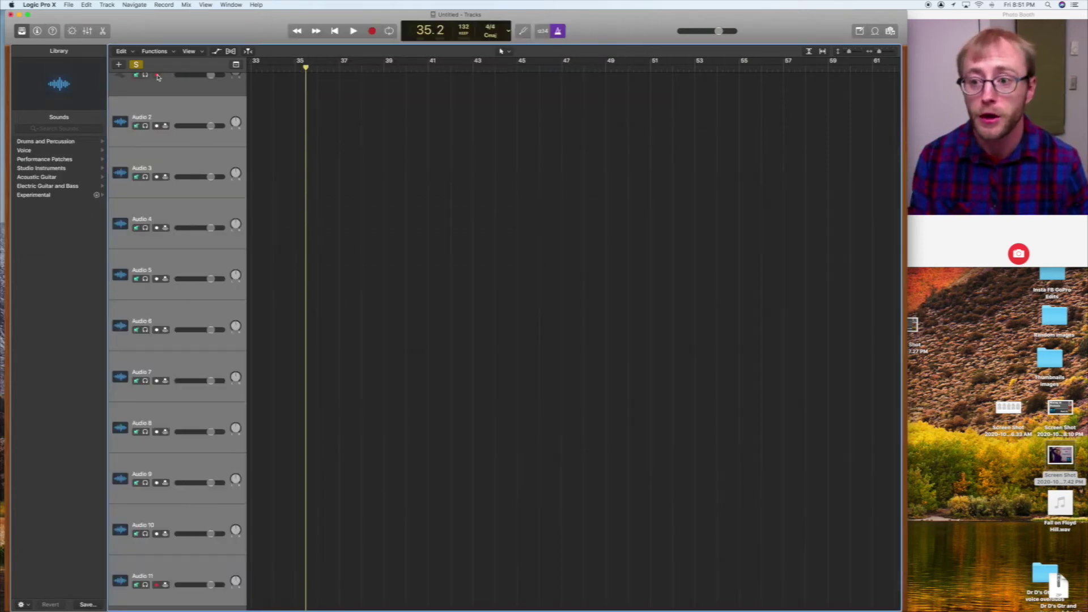
- Move the selection up and down through the track headers, then undo the creation of the ten audio tracks
left_click(161, 89)
key("Down")
key("Down")
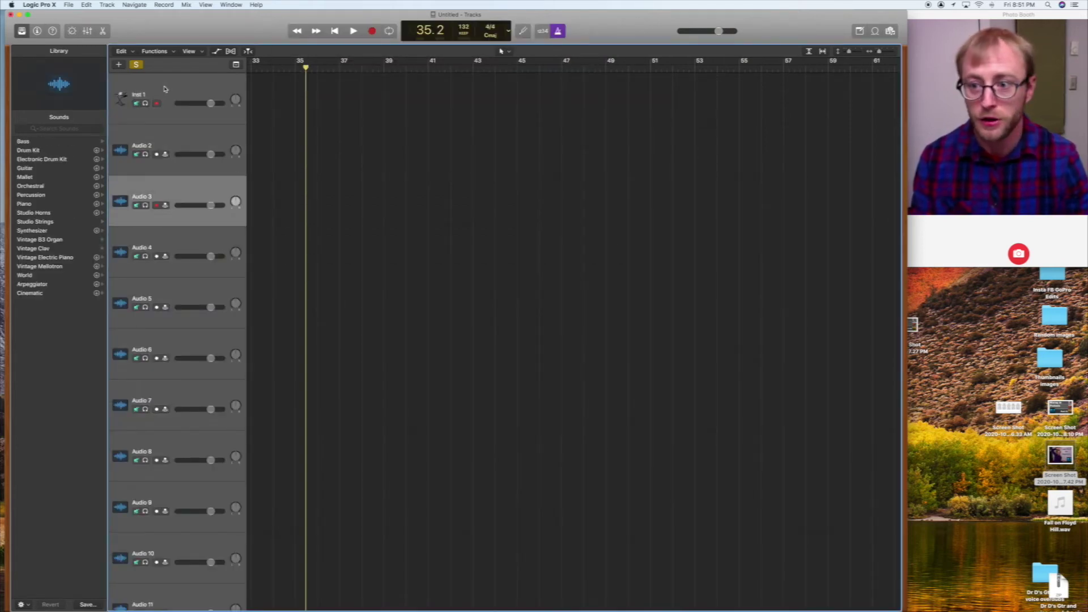
key("Down")
key("Down")
key("Down")
key("Up")
key("Up")
key("Up")
key("Up")
key("Down")
key("Down")
key("Down")
key("Down")
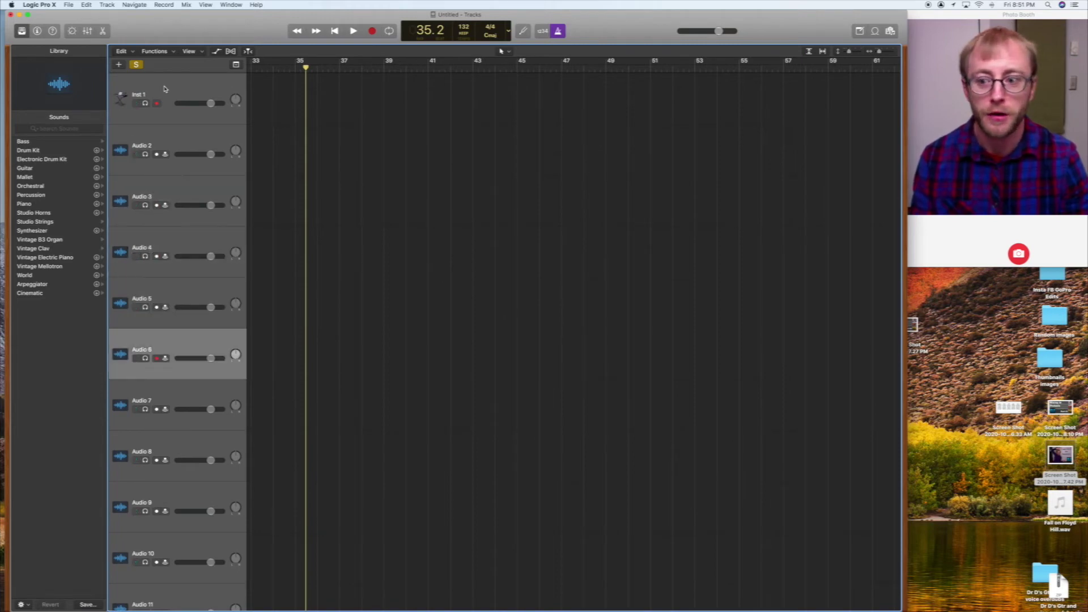
key("Up")
key("Up")
key("Up")
key("super+z")
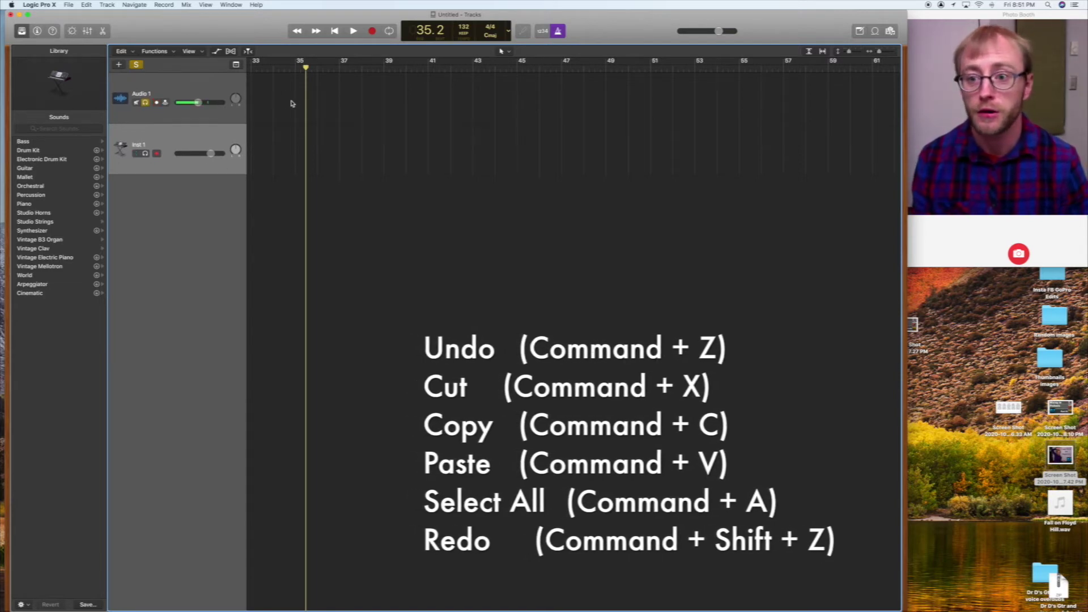
- Record a short audio region on Audio 1 from about bar 35 to 36 and paste a copy at bar 39 on the instrument track
left_click(373, 31)
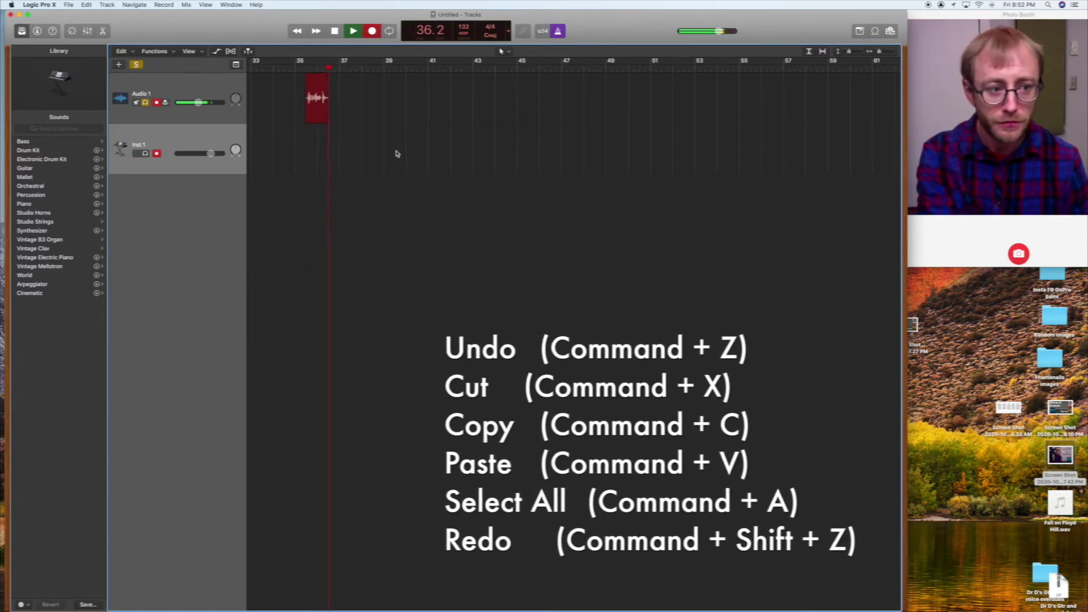
key("space")
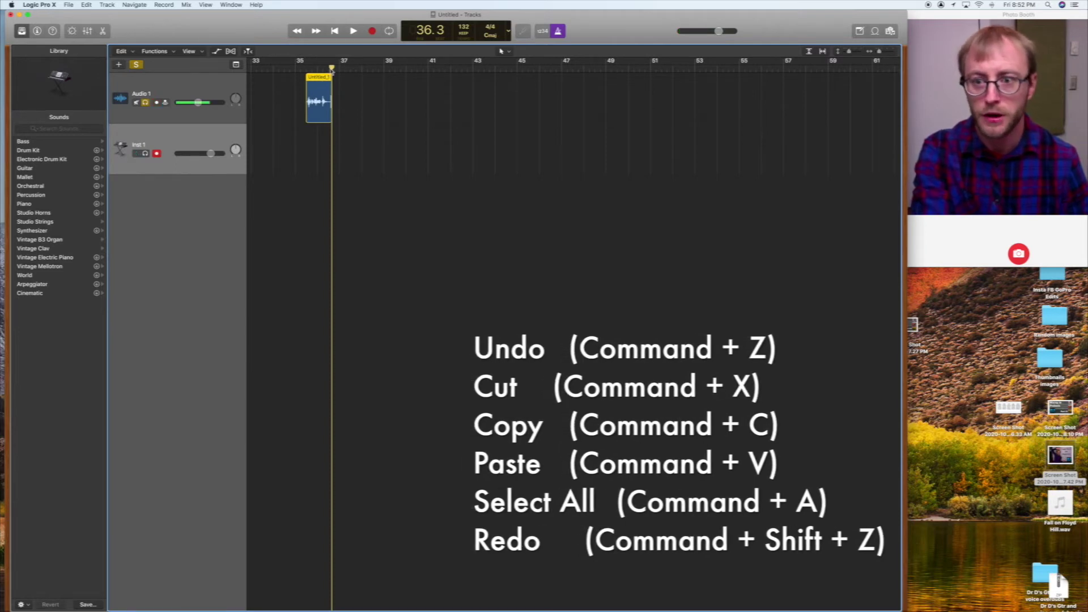
left_click(388, 68)
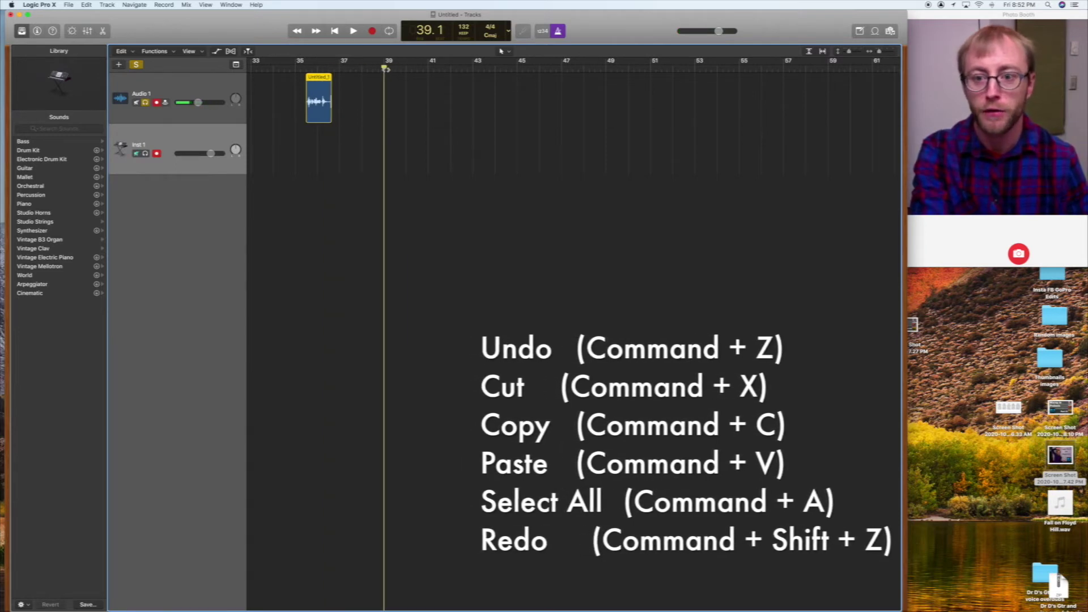
key("super+v")
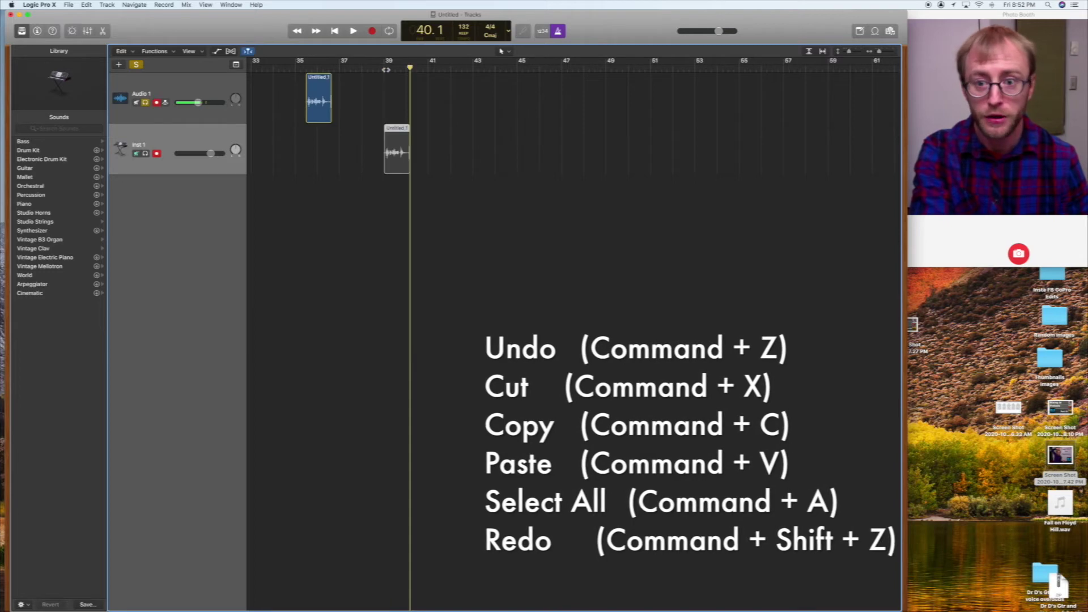
- Select the recorded region on Audio 1, move the playhead to bar 45 and paste a copy of the region there
left_click(325, 82)
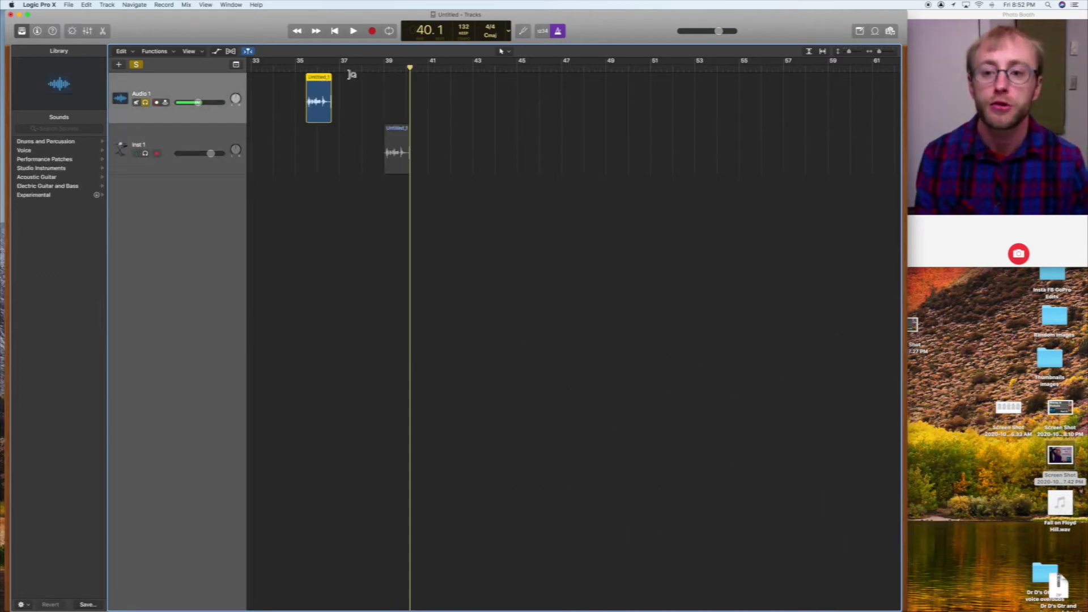
mouse_move(410, 68)
left_mouse_down()
mouse_move(431, 68)
mouse_move(359, 67)
mouse_move(473, 68)
mouse_move(430, 68)
left_mouse_up()
key("period")
key("period")
key("comma")
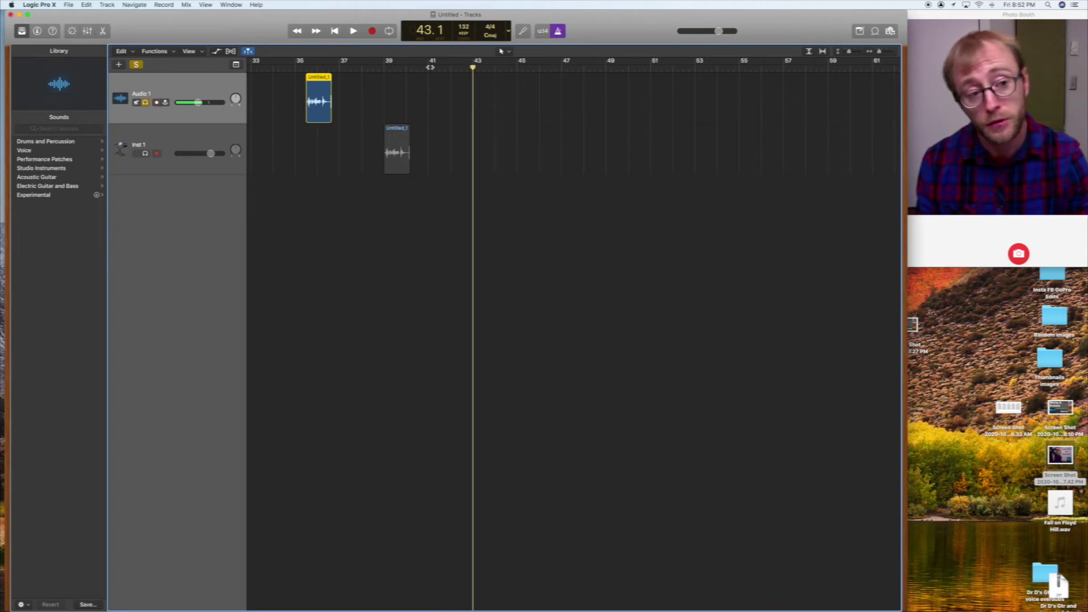
key("comma")
key("comma")
key("period")
key("period")
key("period")
key("period")
key("comma")
key("period")
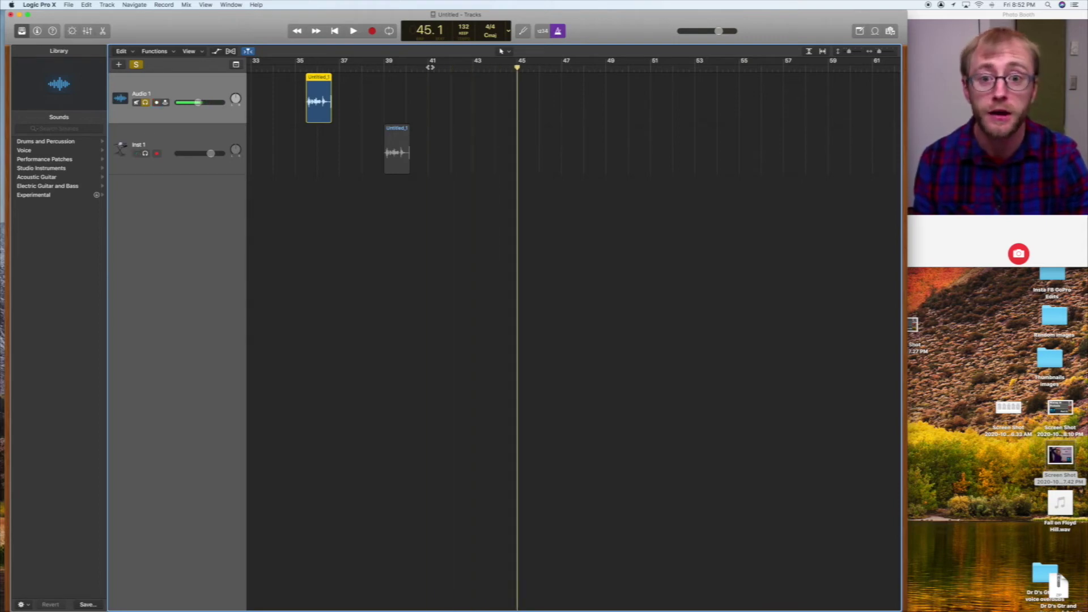
key("super+v")
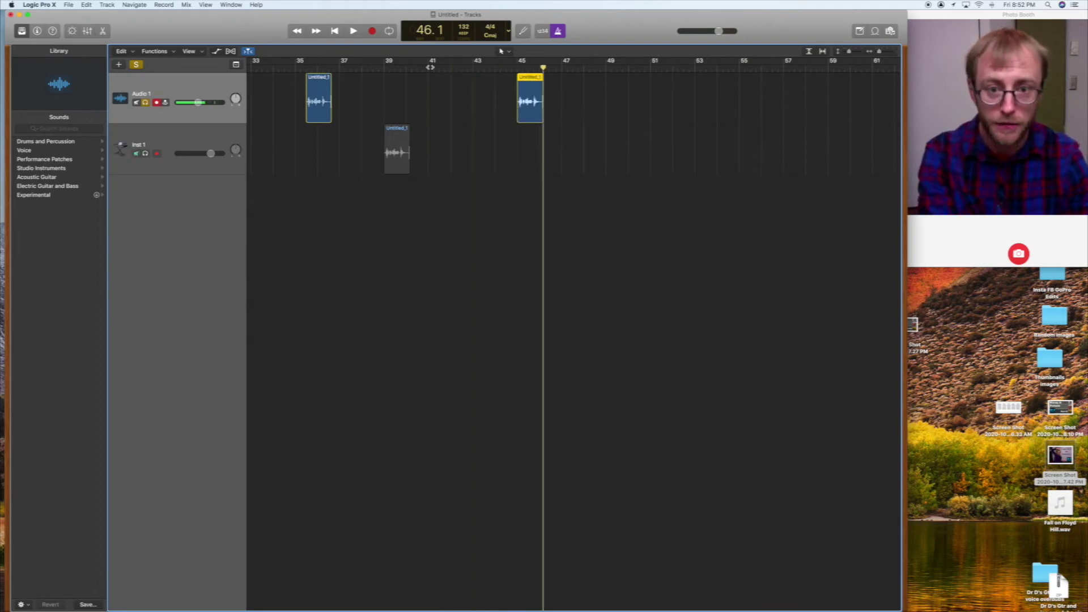
- Paste another copy of the region at bar 49 on Audio 1 and bring the playhead back to bar 48
key("period")
key("period")
key("period")
key("super+v")
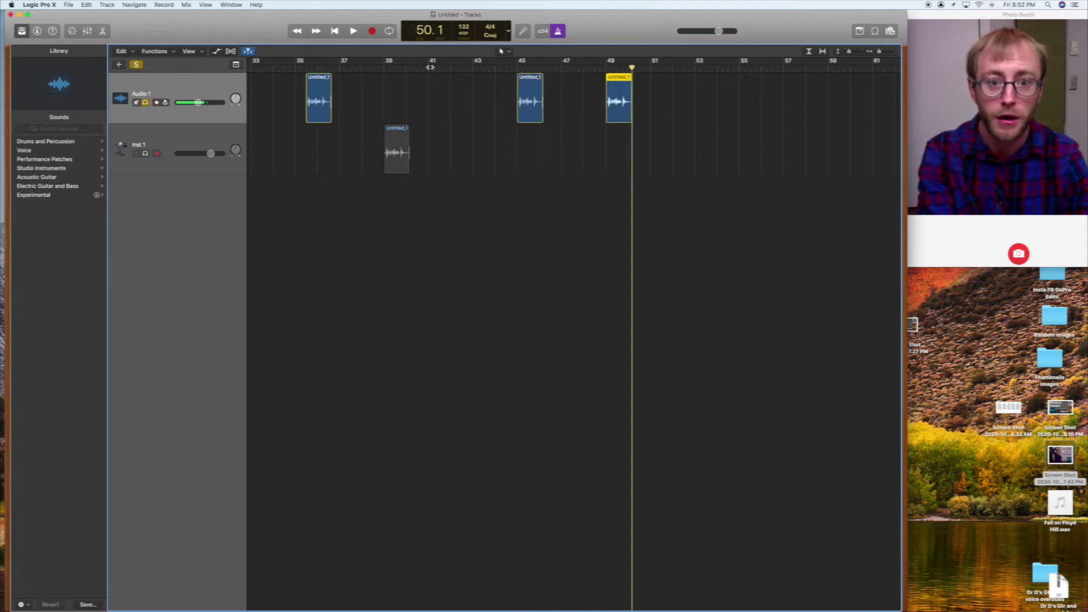
key("comma")
key("comma")
key("comma")
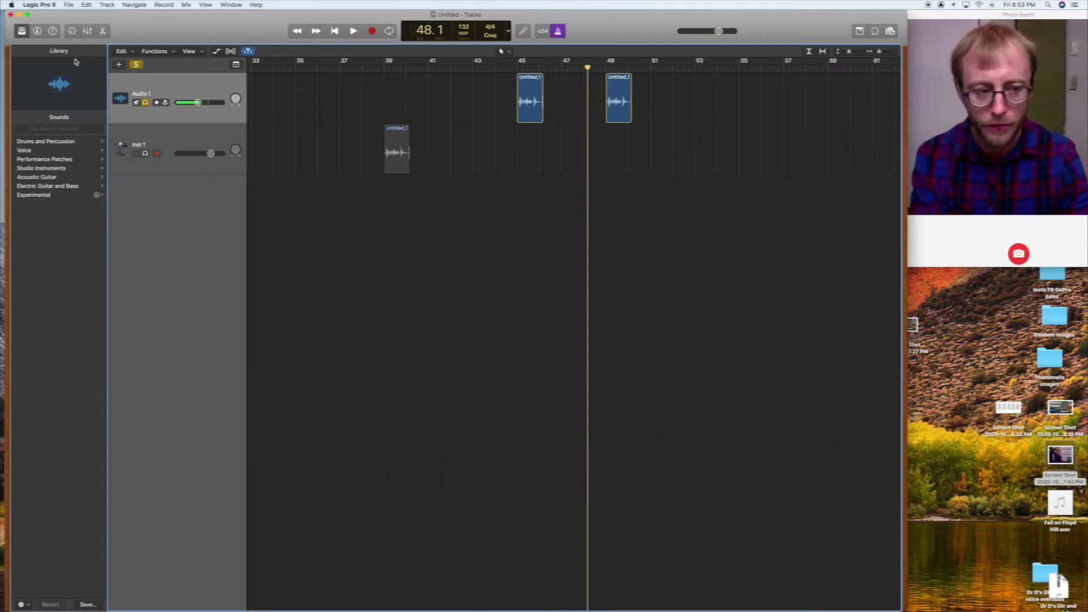
- Open the audio editor and show the waveform of the Audio 1 region at bar 49 in it
key("e")
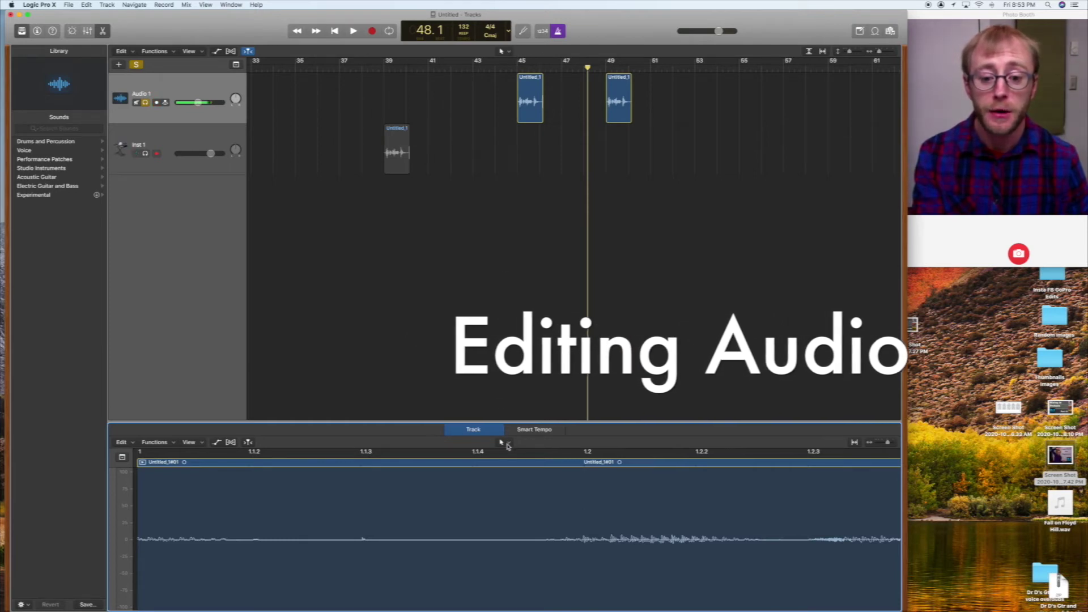
left_click(508, 52)
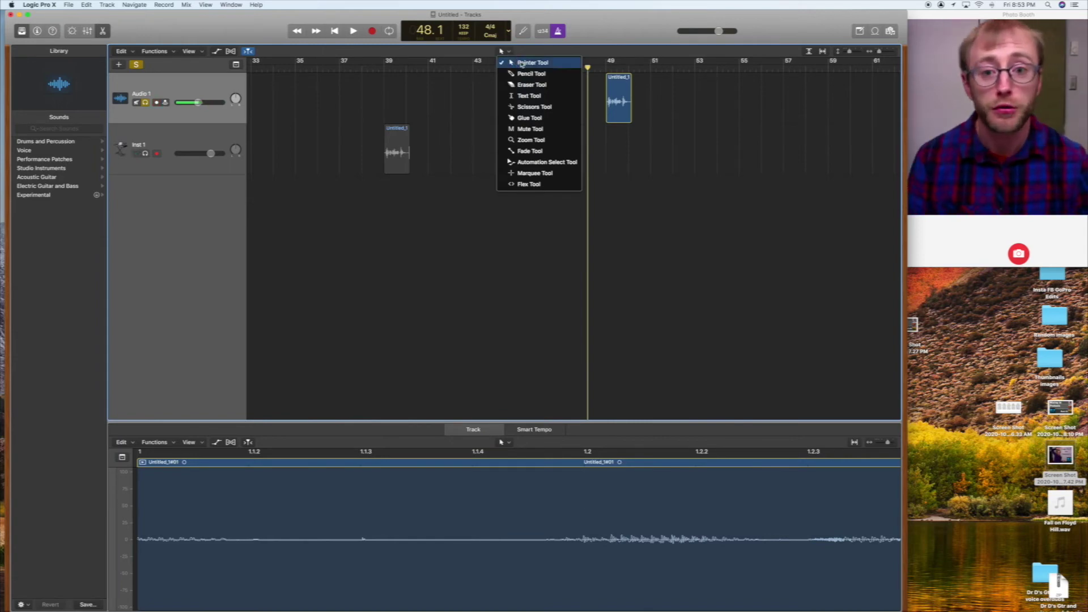
left_click(772, 117)
left_click(623, 104)
left_click(617, 102)
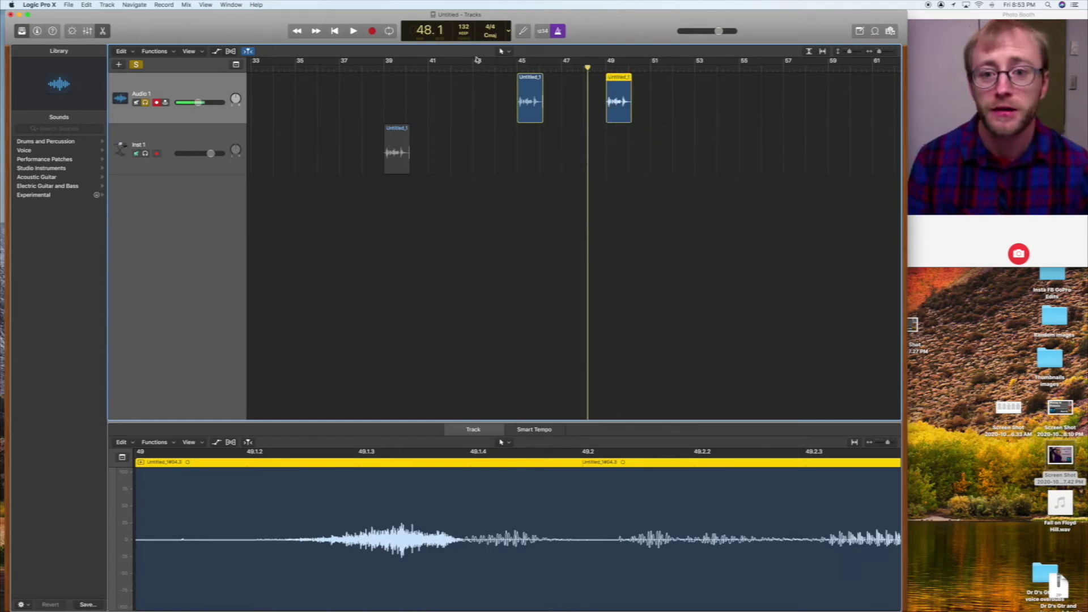
- Draw a wavy volume automation curve on Audio 1 across bars 45 to 48 with the Pencil Tool and undo it, leaving automation hidden
left_click(508, 53)
left_click(520, 74)
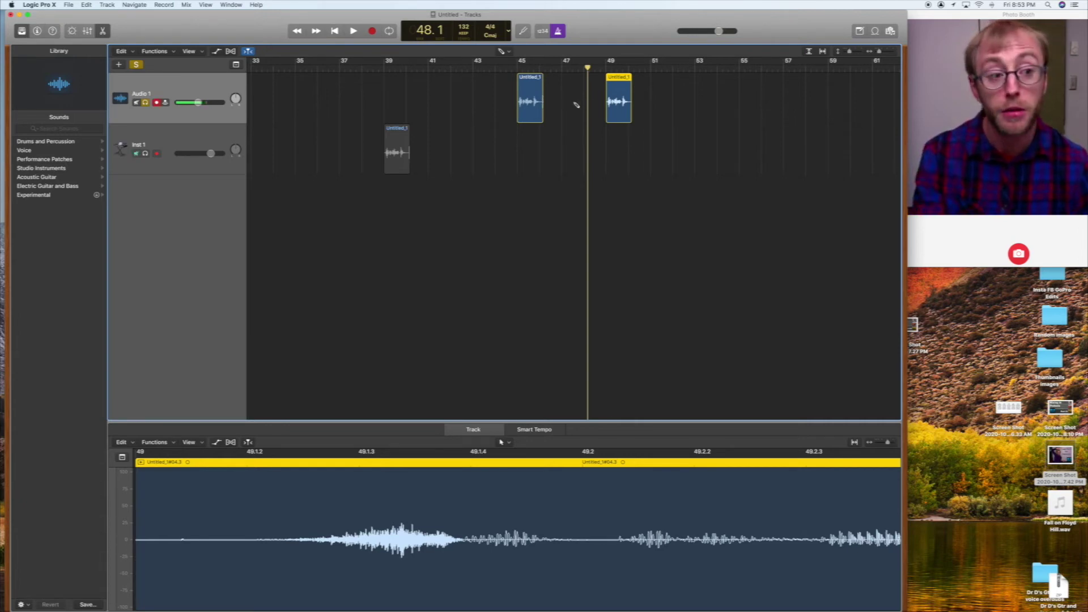
key("a")
mouse_move(509, 108)
left_mouse_down()
mouse_move(562, 102)
mouse_move(582, 113)
mouse_move(591, 101)
left_mouse_up()
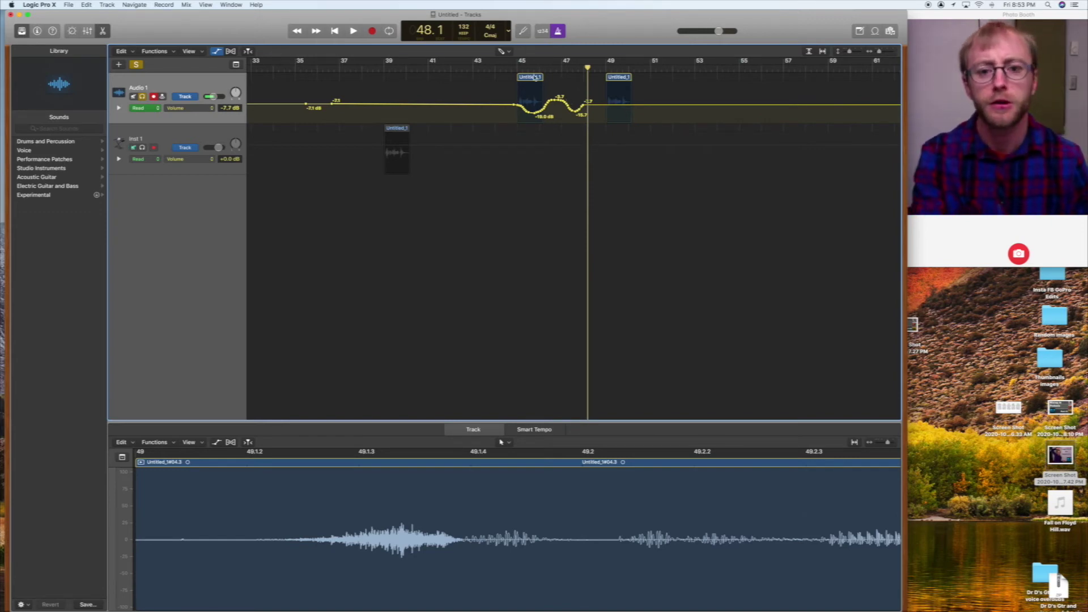
key("super+z")
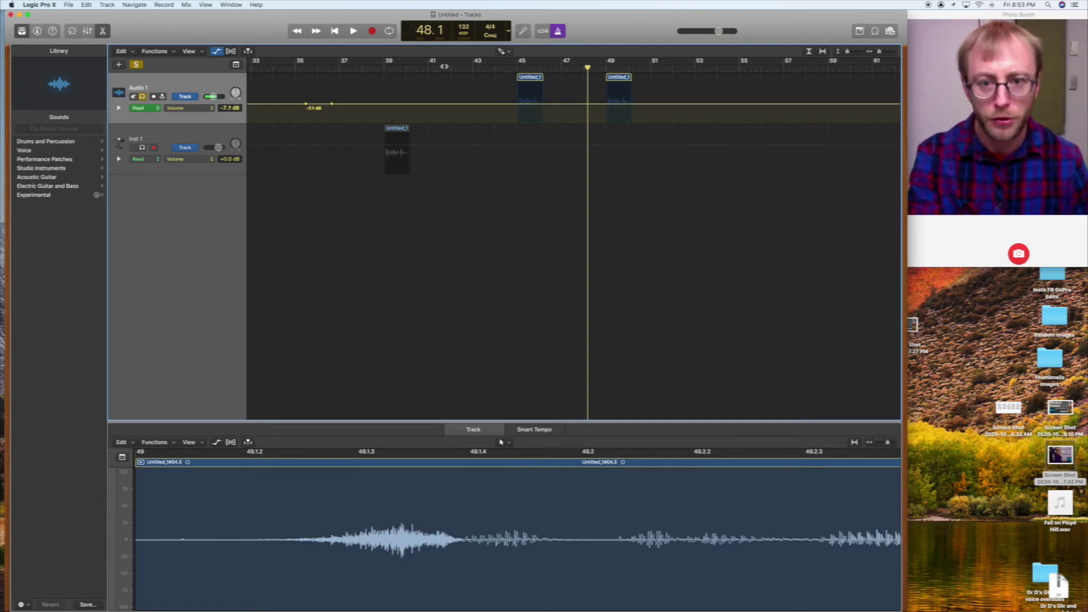
key("a")
- Delete the Audio 1 region at bar 49 with the Eraser Tool, erasing its automation data as well
left_click(510, 51)
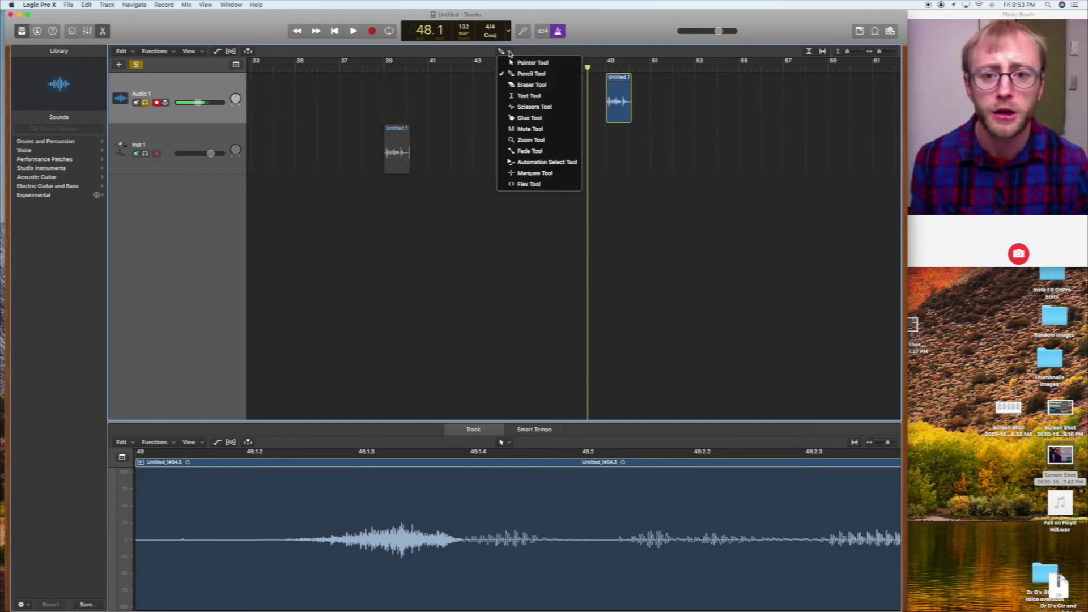
left_click(519, 86)
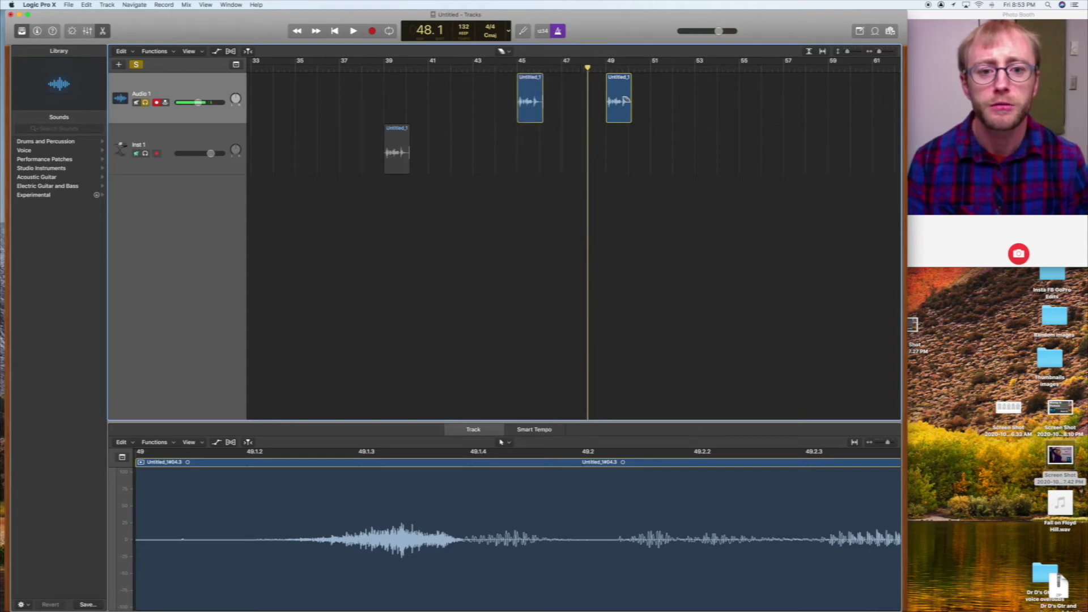
left_click(626, 101)
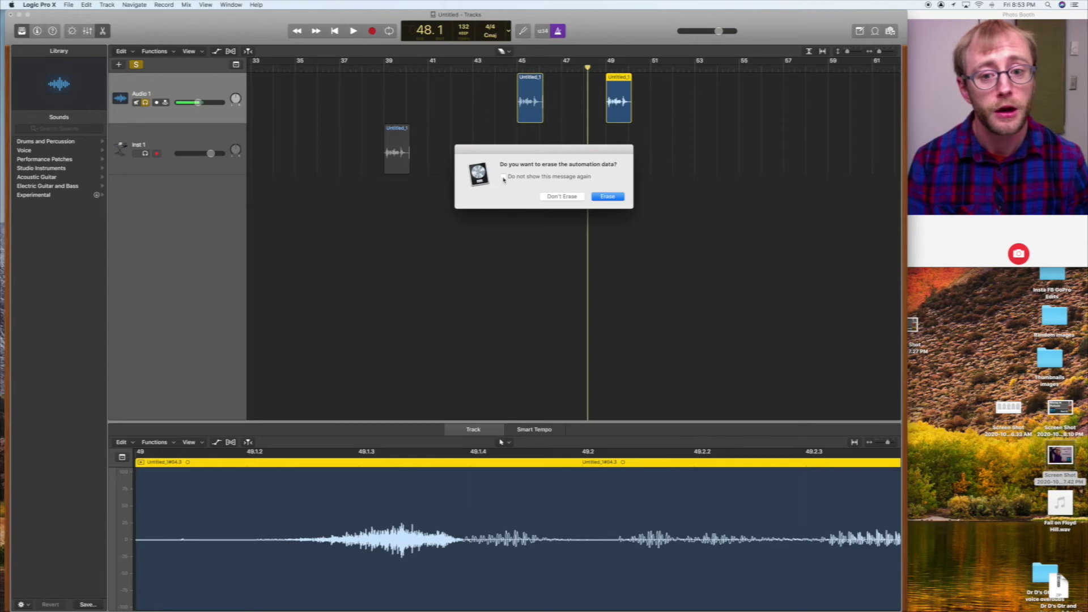
left_click(617, 199)
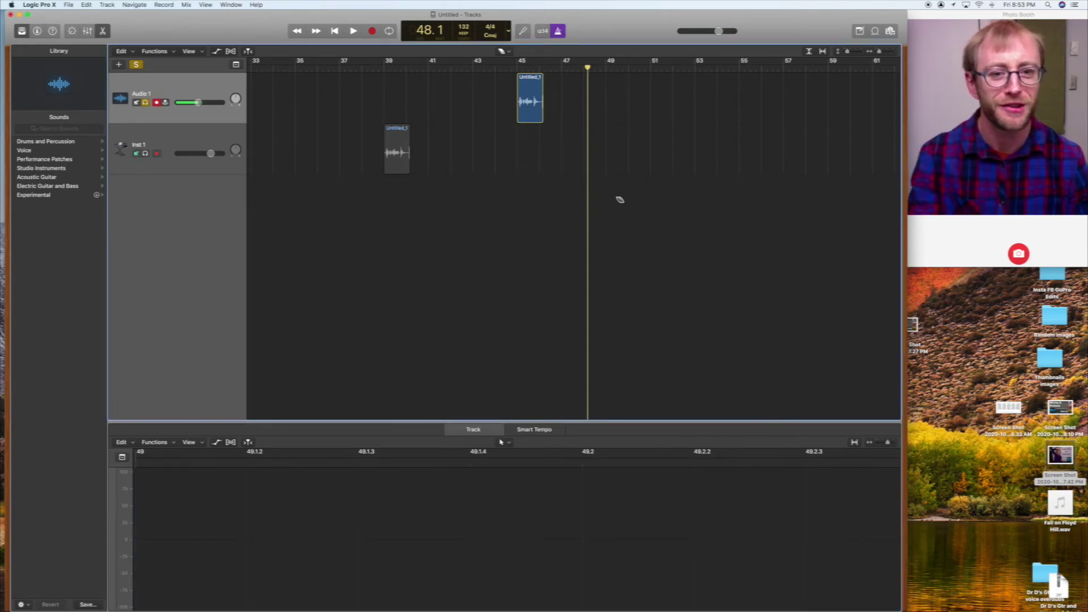
- Rename the Audio 1 region at bar 45 to "arfawf" with the Text Tool
left_click(510, 53)
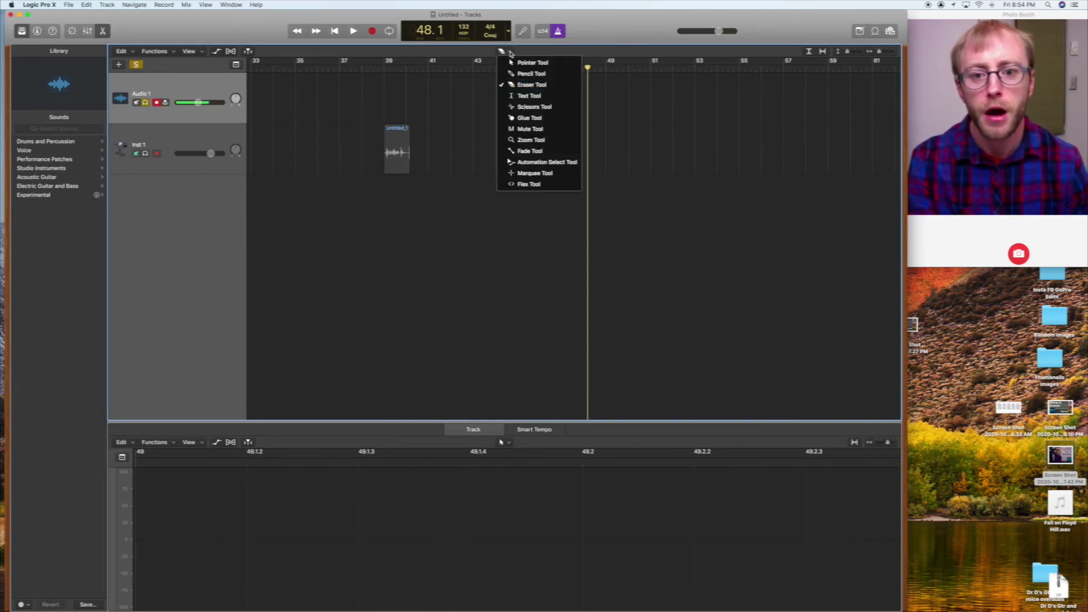
left_click(523, 96)
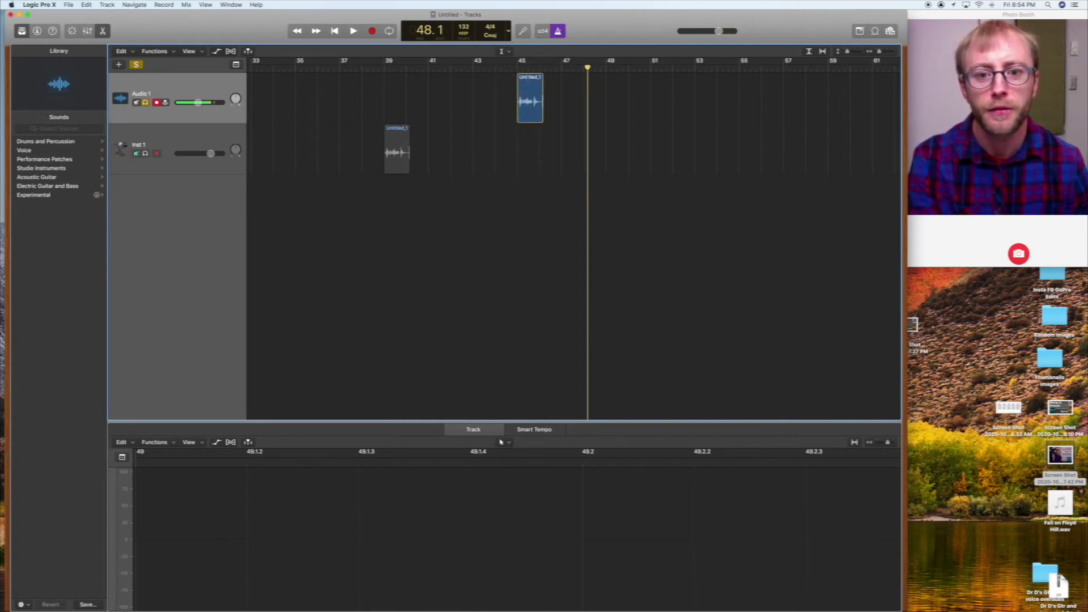
left_click(530, 78)
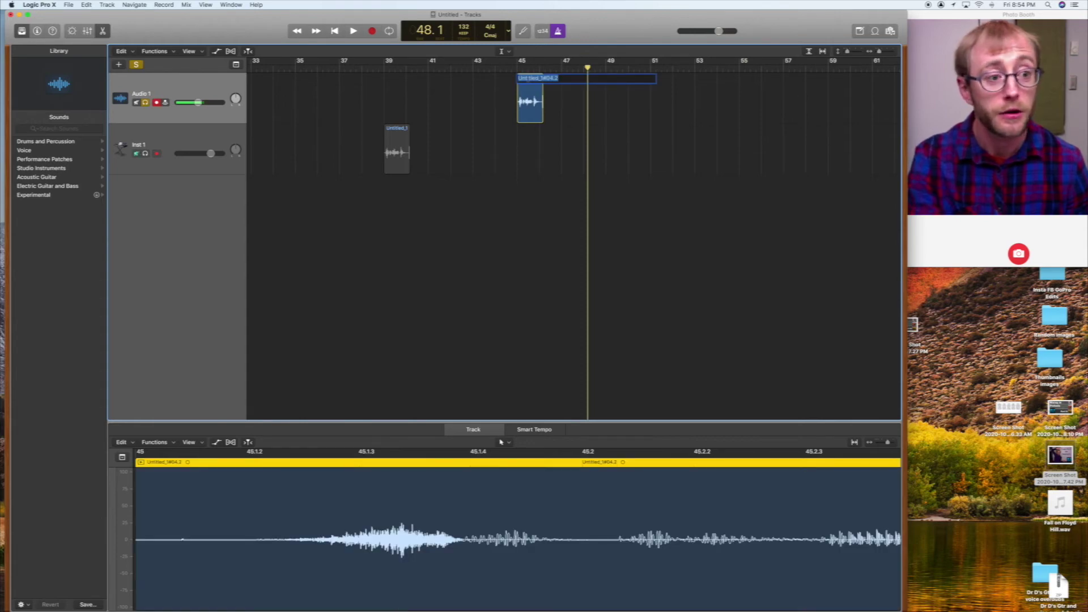
type("arfawf")
key("Return")
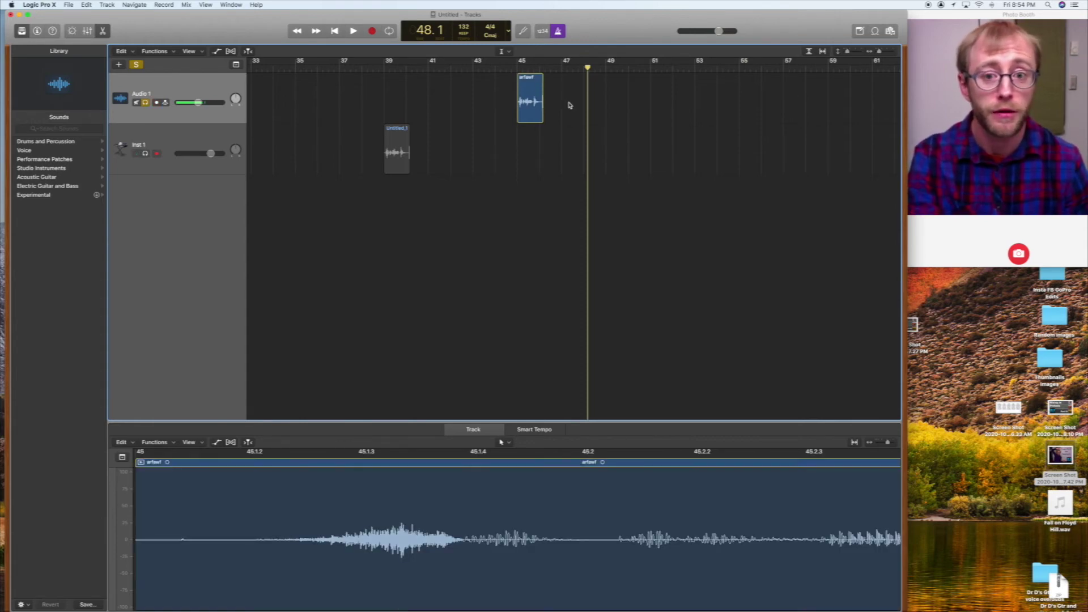
- Rename the Audio 1 track to "slufgdoisu"
left_click(149, 94)
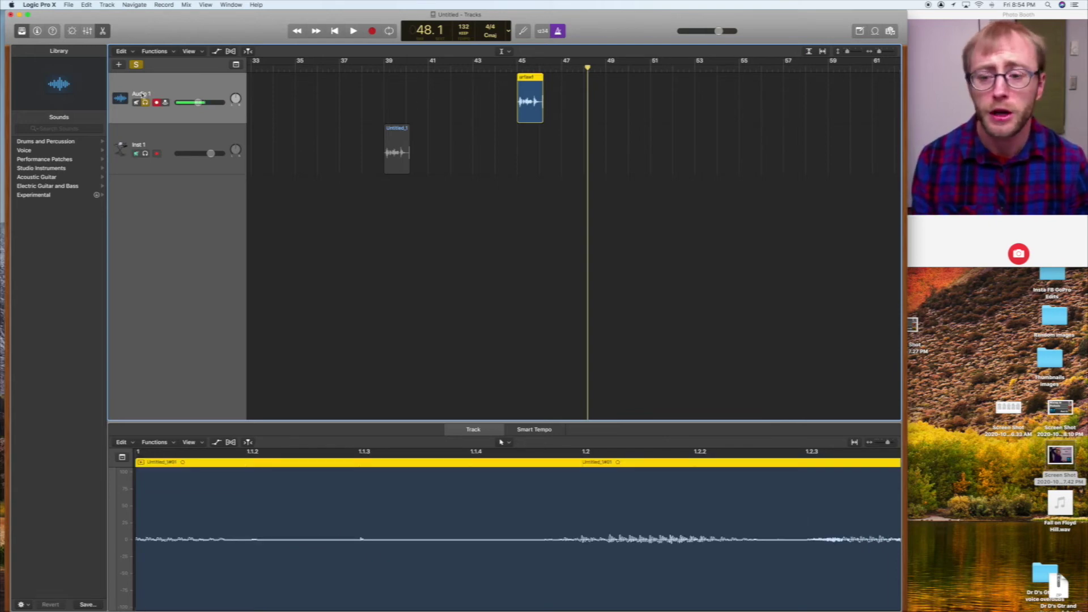
double_click(143, 94)
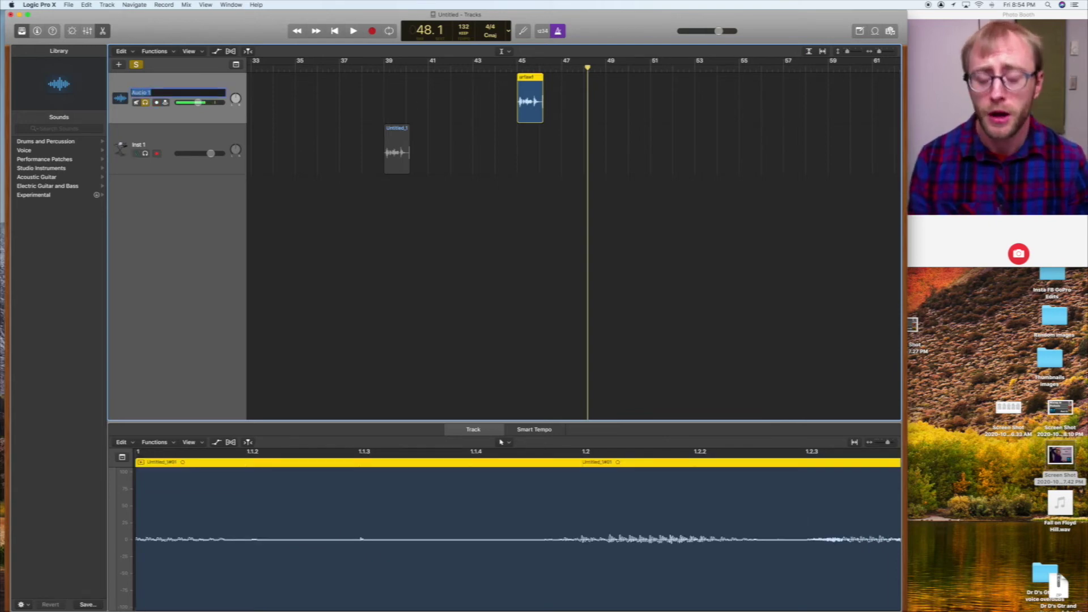
type("slufgdoisu")
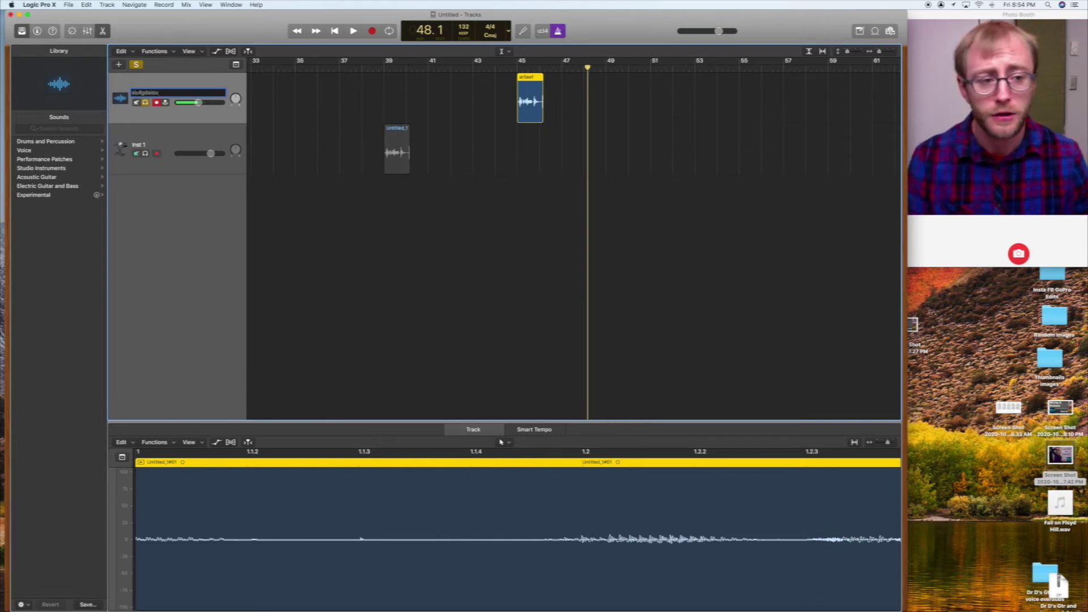
left_click(483, 105)
- Split the renamed region in two at about position 45.3.4 with the Scissors Tool
left_click(506, 52)
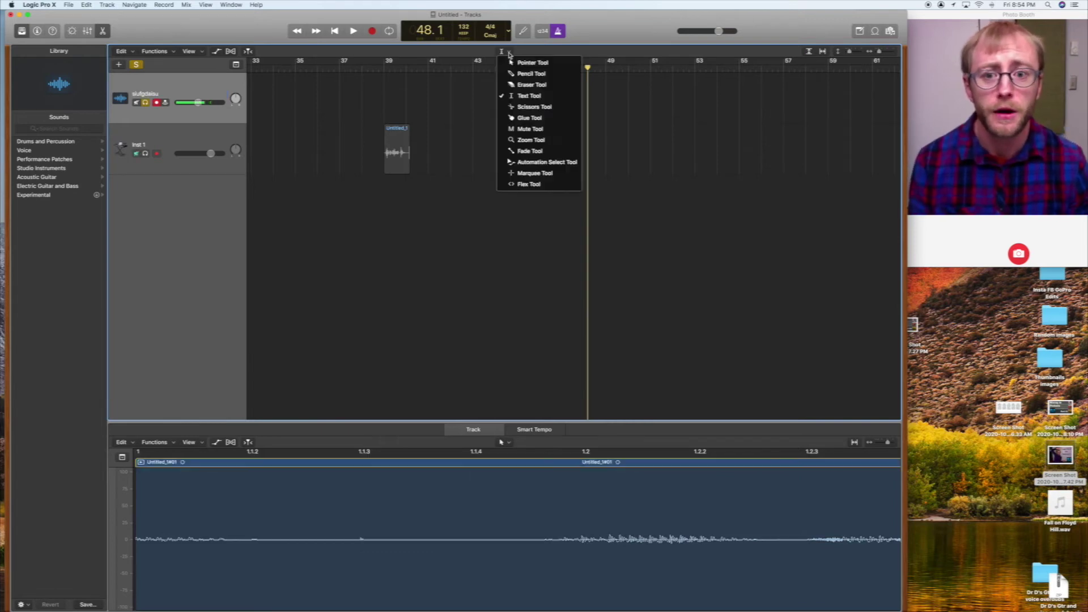
left_click(527, 111)
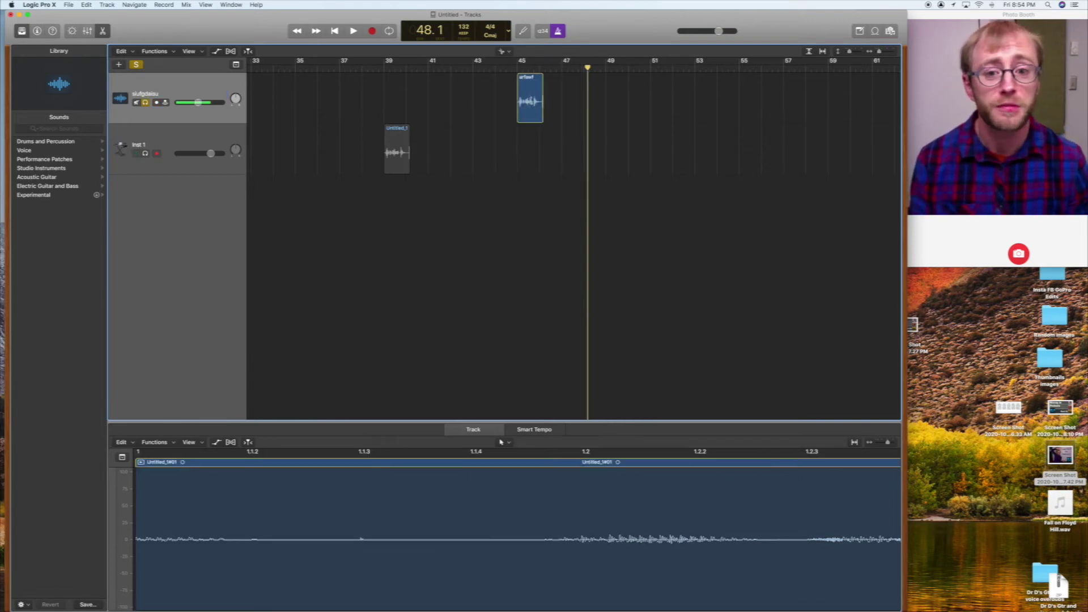
key("super+Right")
key("super+Right")
key("super+Right")
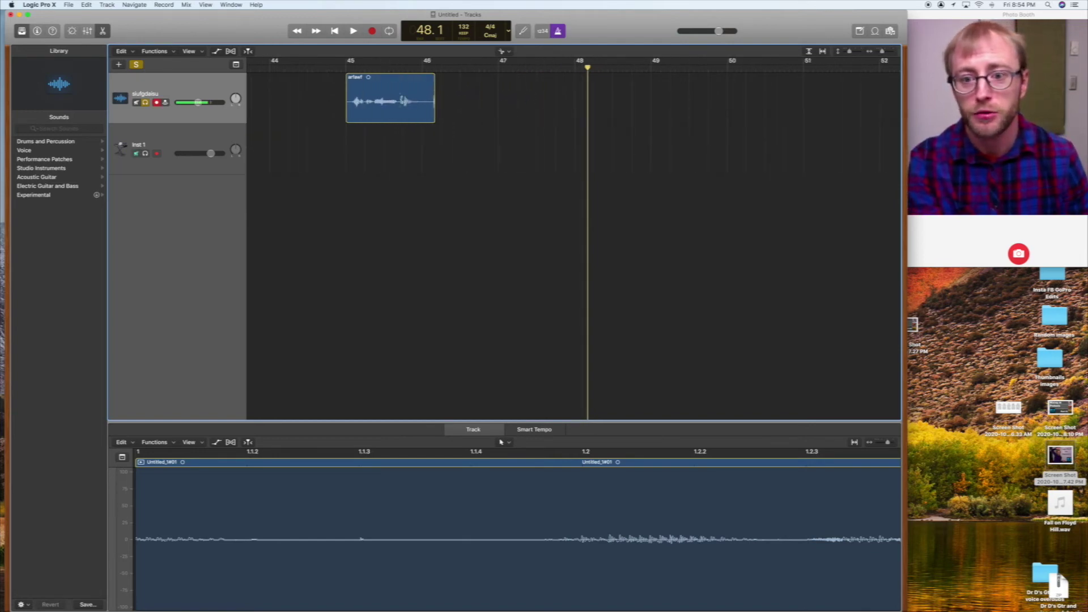
left_click(400, 102)
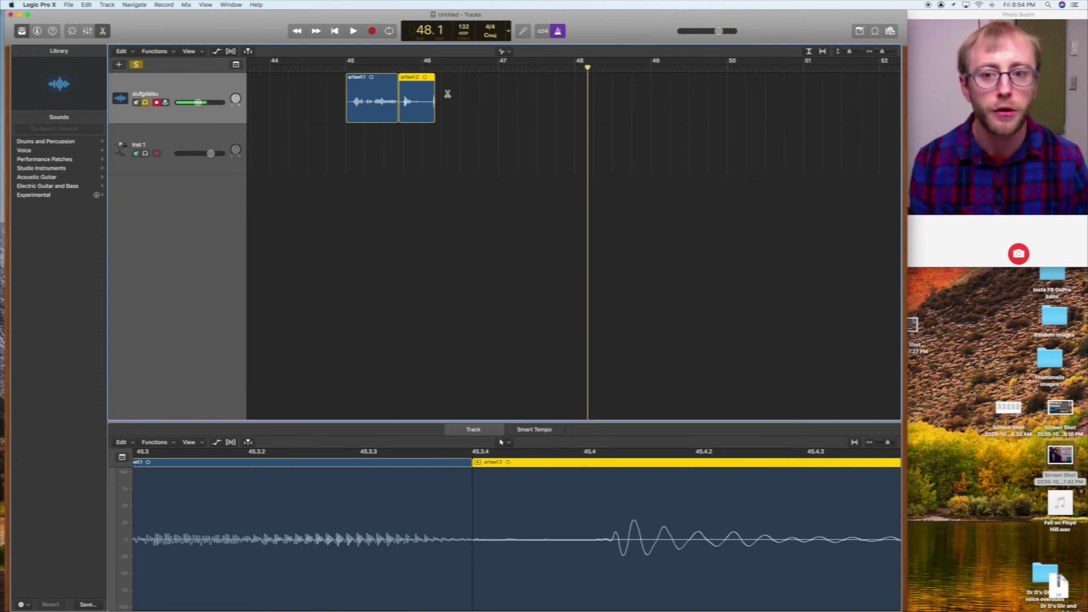
- Slide the second piece of the split region away from the first with the Pointer Tool and return it to its original position
left_click(503, 51)
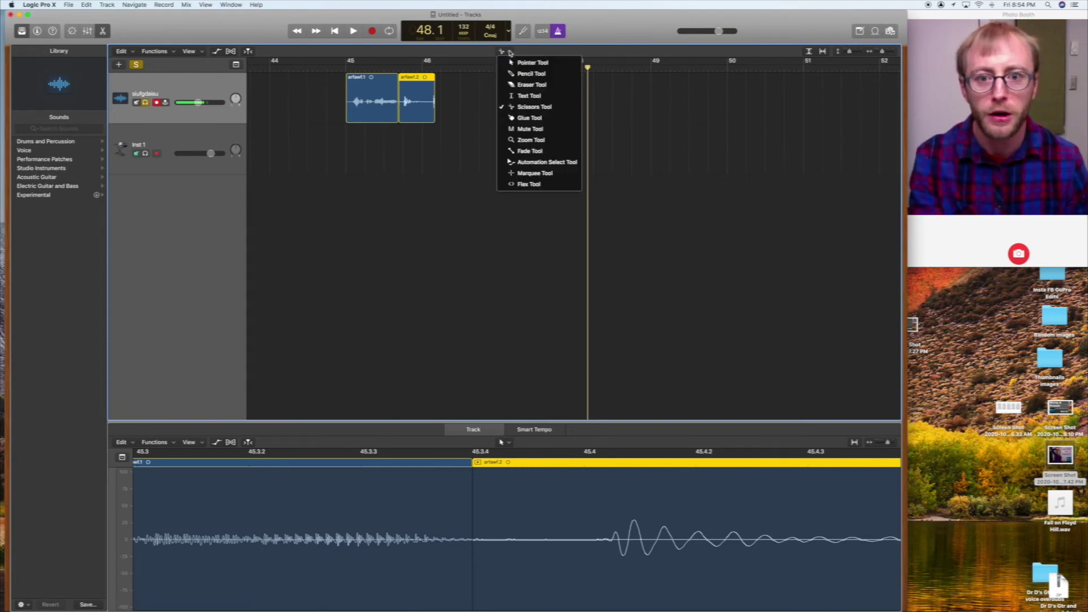
left_click(512, 61)
left_click_drag(413, 90, 454, 90)
left_click_drag(455, 90, 401, 85)
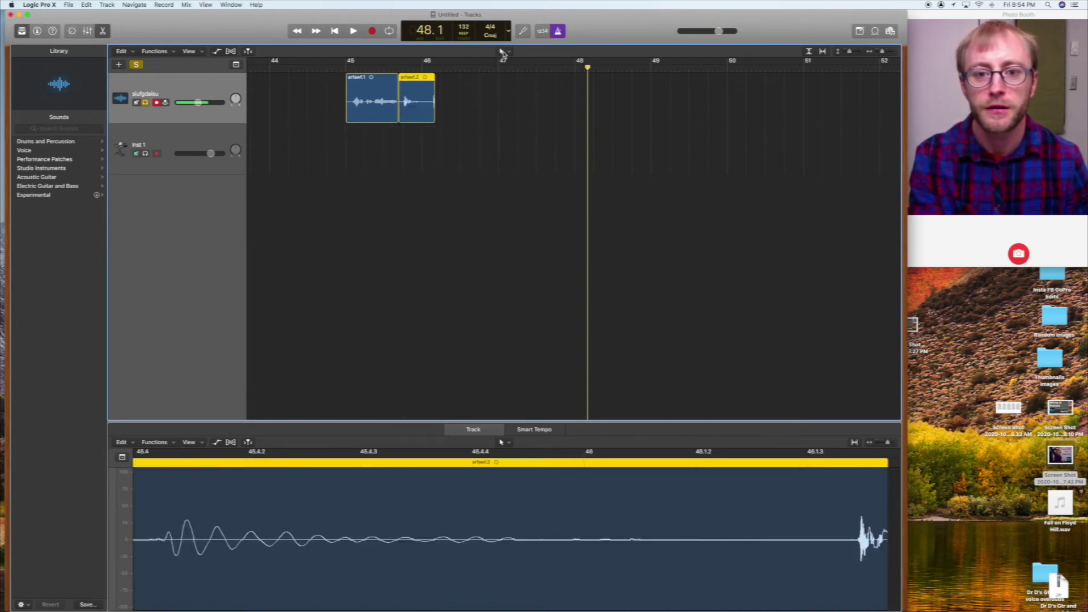
- Join the two pieces of the split region with the Glue Tool, and undo the join
left_click(502, 51)
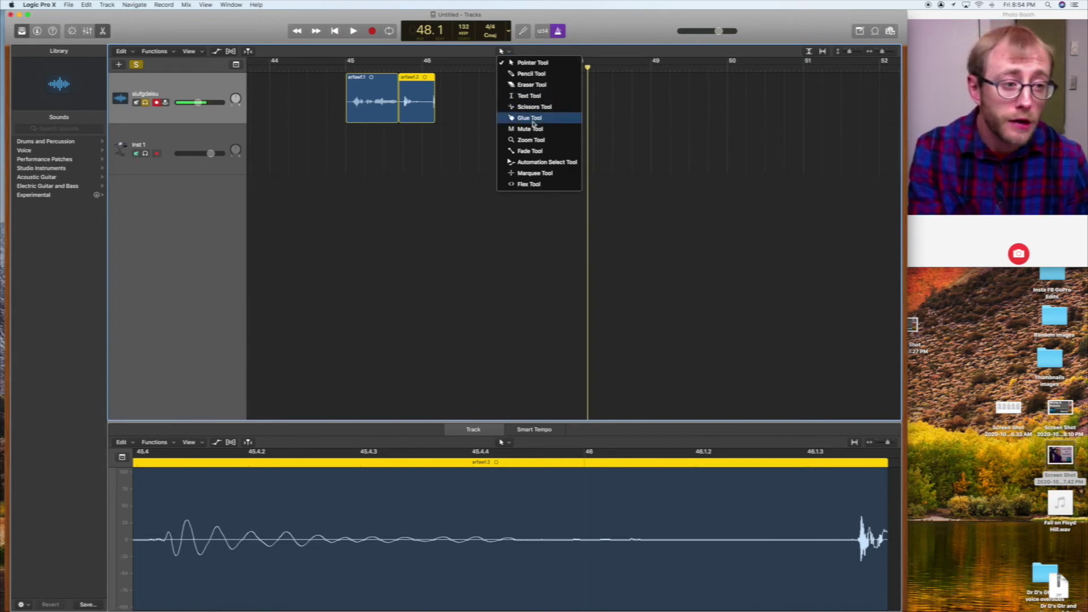
left_click(533, 122)
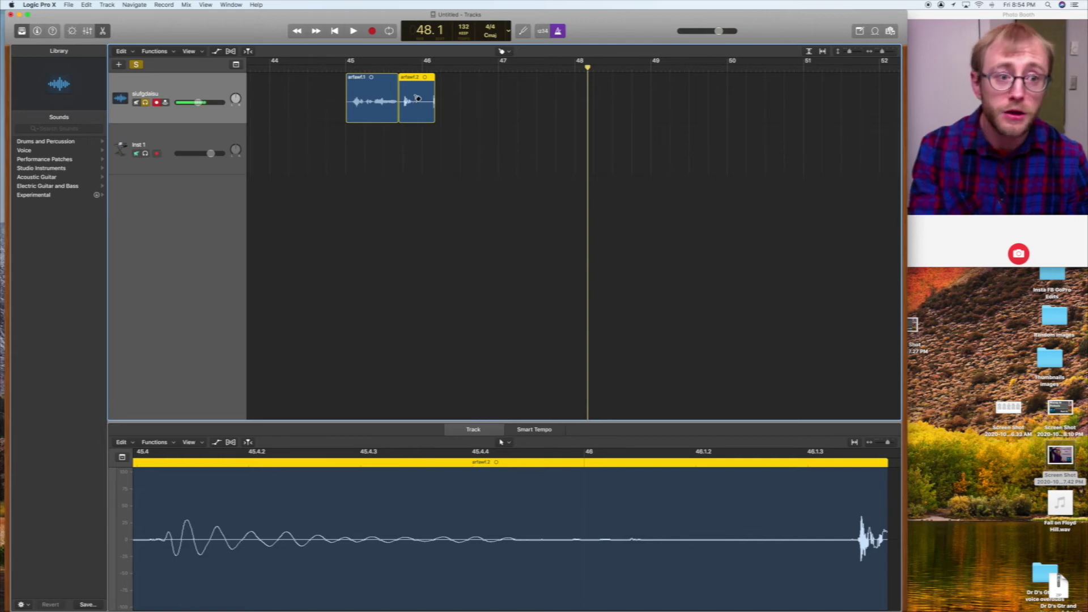
left_click(388, 98)
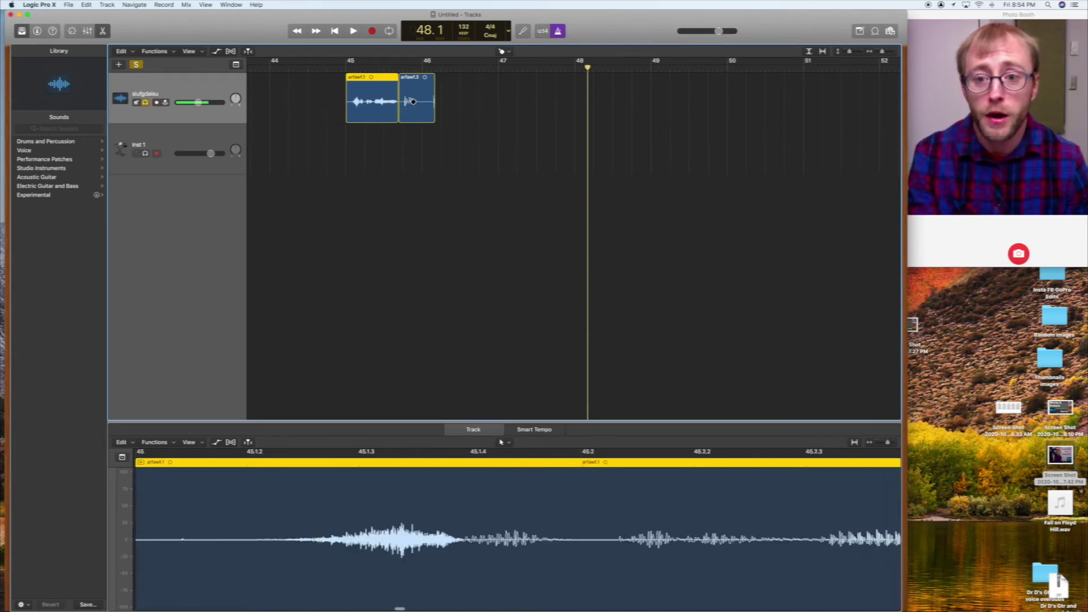
left_click(418, 101)
left_click(378, 100)
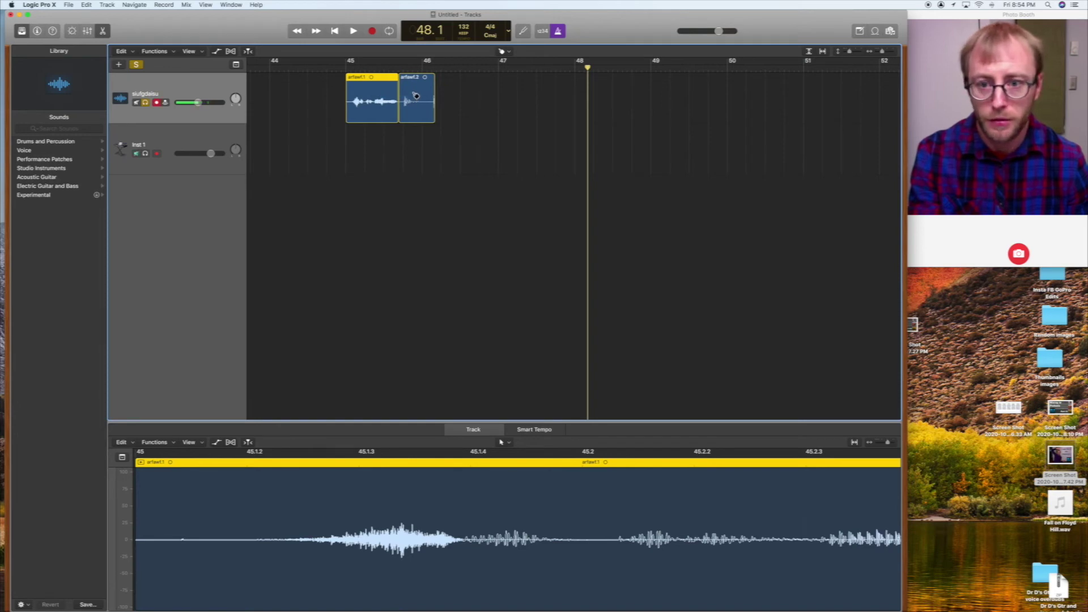
left_click(415, 96)
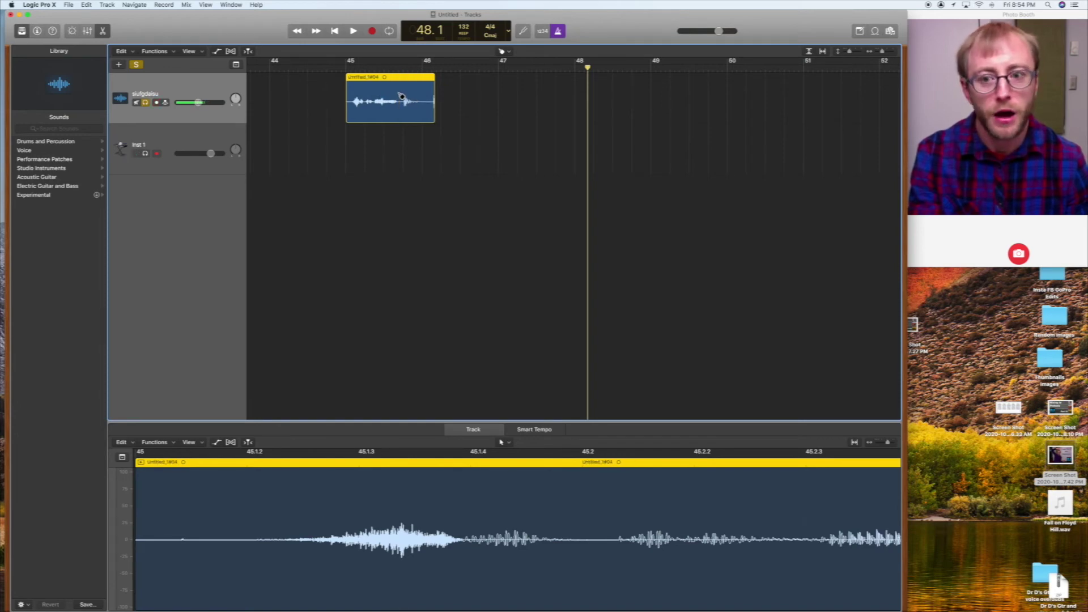
key("super+z")
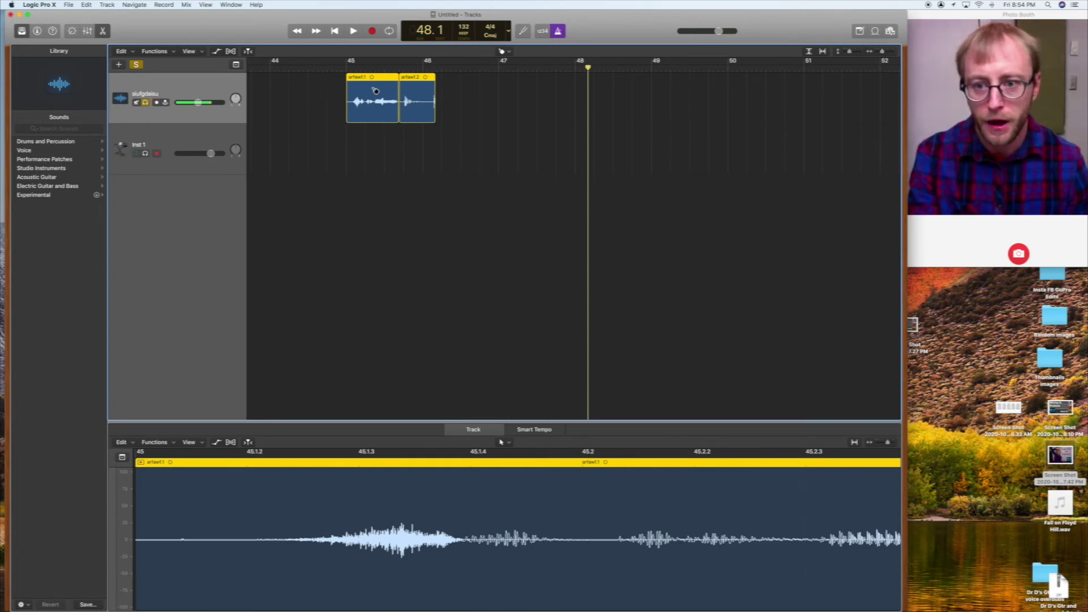
- Select both pieces of the split region at bar 45 and join them into a single region
left_click(375, 91, "shift")
left_click(413, 92, "shift")
scroll(414, 93, "left", 1)
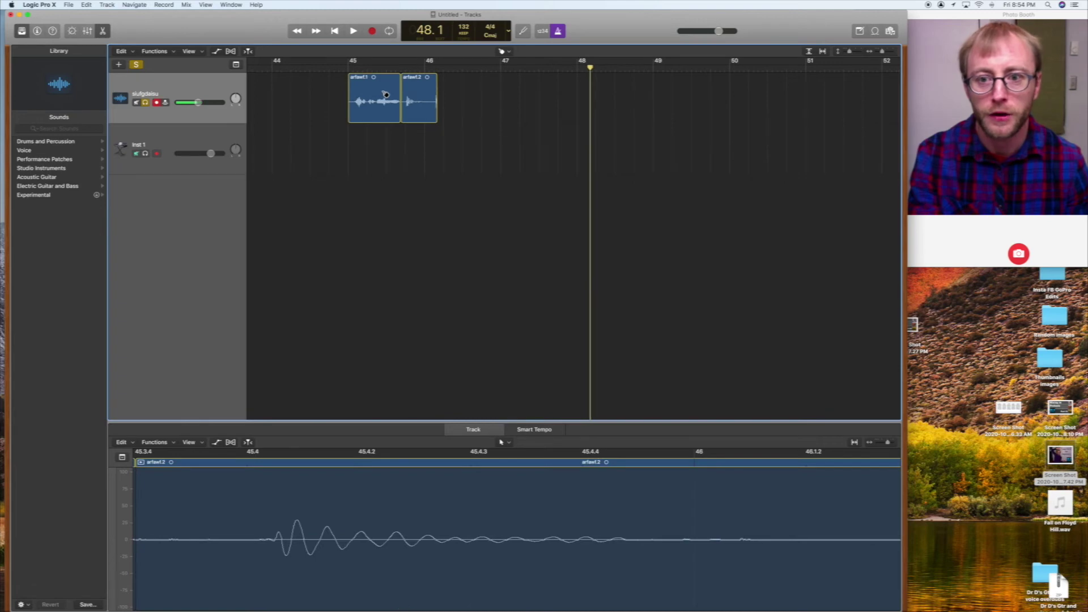
left_click(385, 95, "shift")
left_click(421, 94, "shift")
left_click(413, 96, "shift")
left_click(383, 95, "shift")
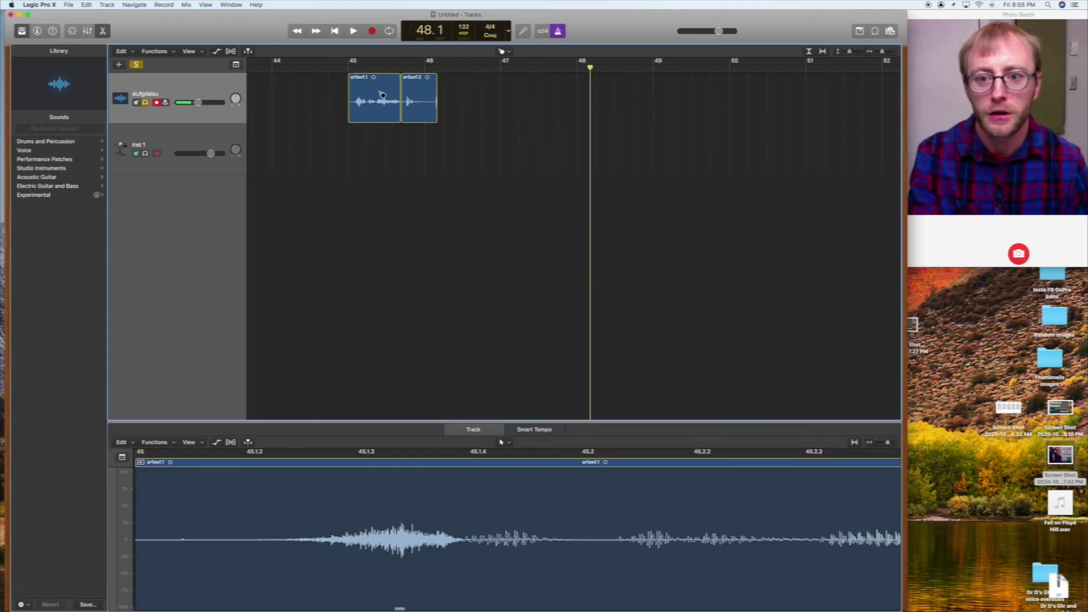
left_click(422, 94, "shift")
left_click(373, 97, "shift")
key("super+j")
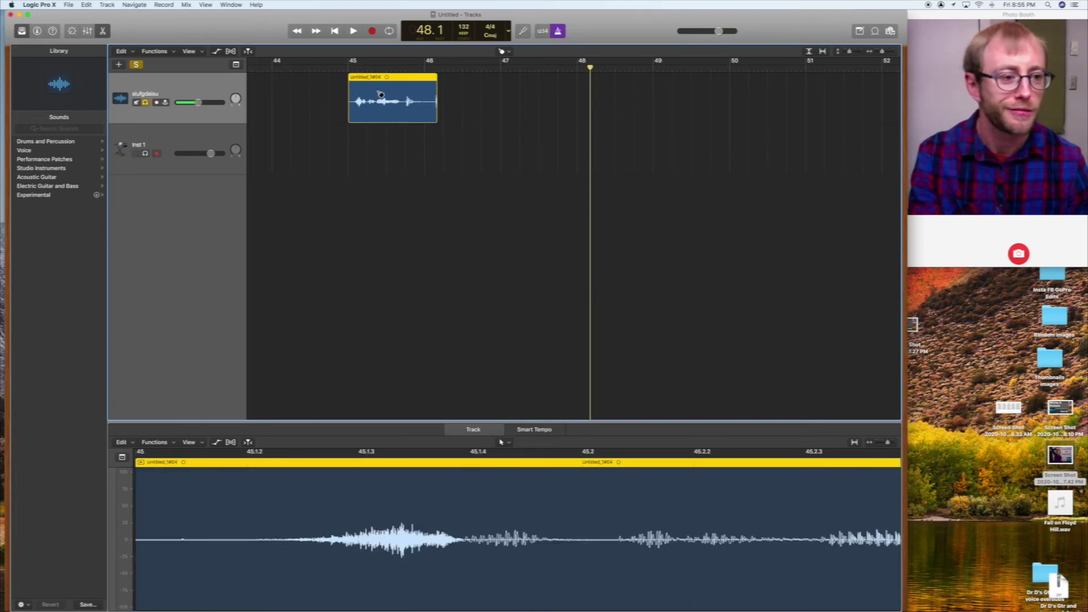
- Mute the joined region with the Mute Tool and unmute it again
left_click(502, 51)
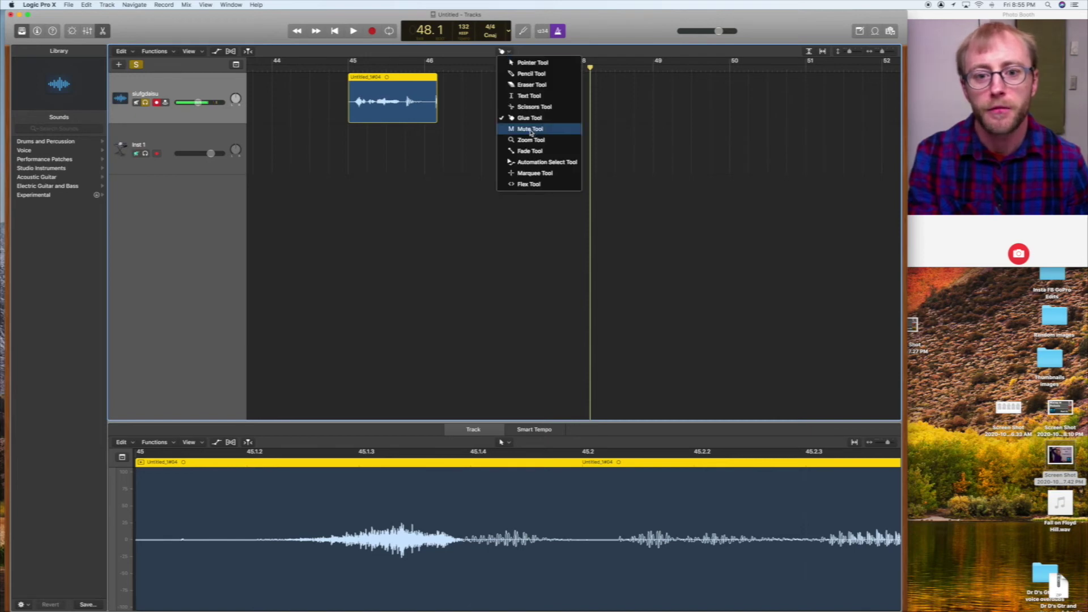
left_click(530, 129)
left_click(376, 105)
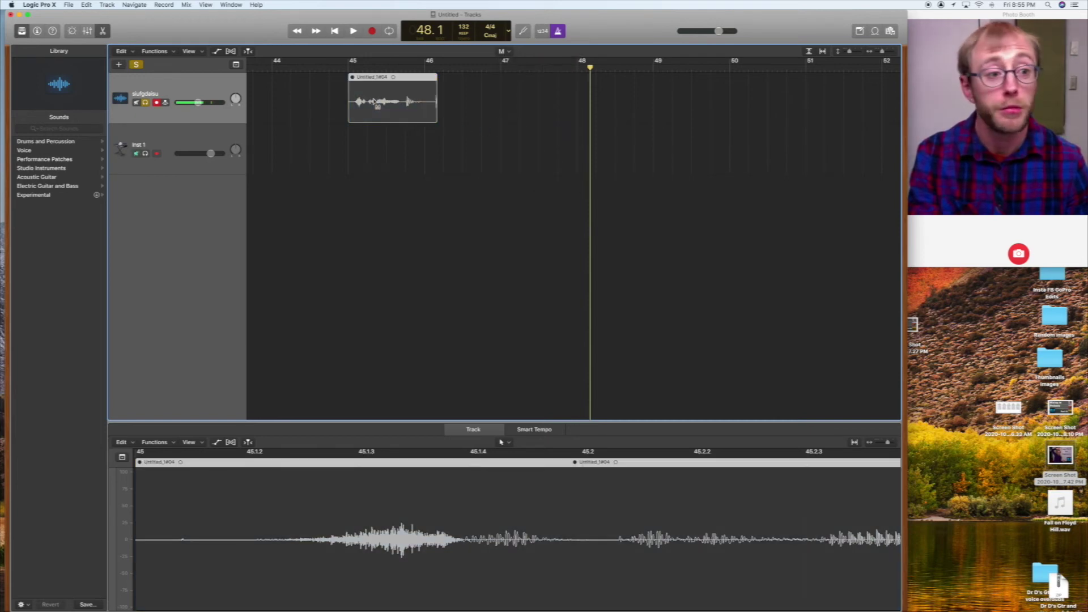
left_click(374, 101)
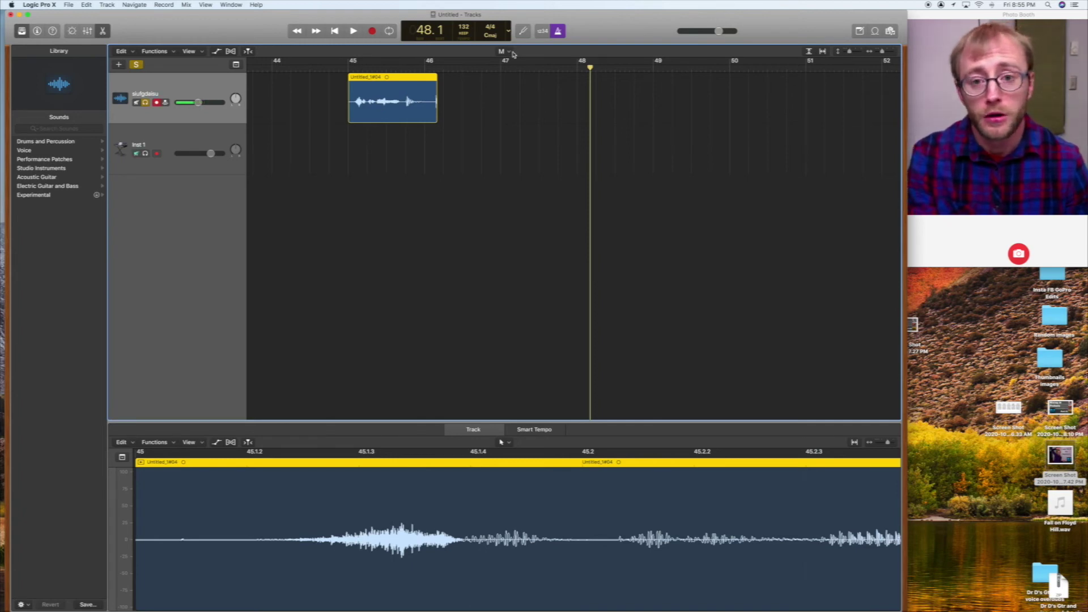
- Try out the Zoom Tool selection, and add a short fade-out at the end of the joined region with the Fade Tool
left_click(508, 52)
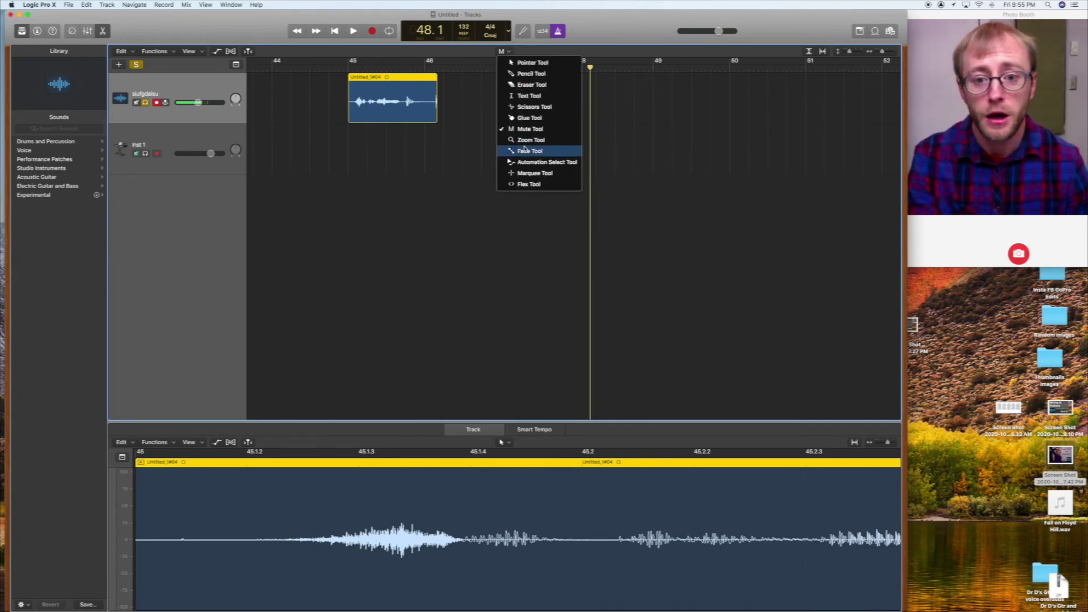
left_click(409, 109)
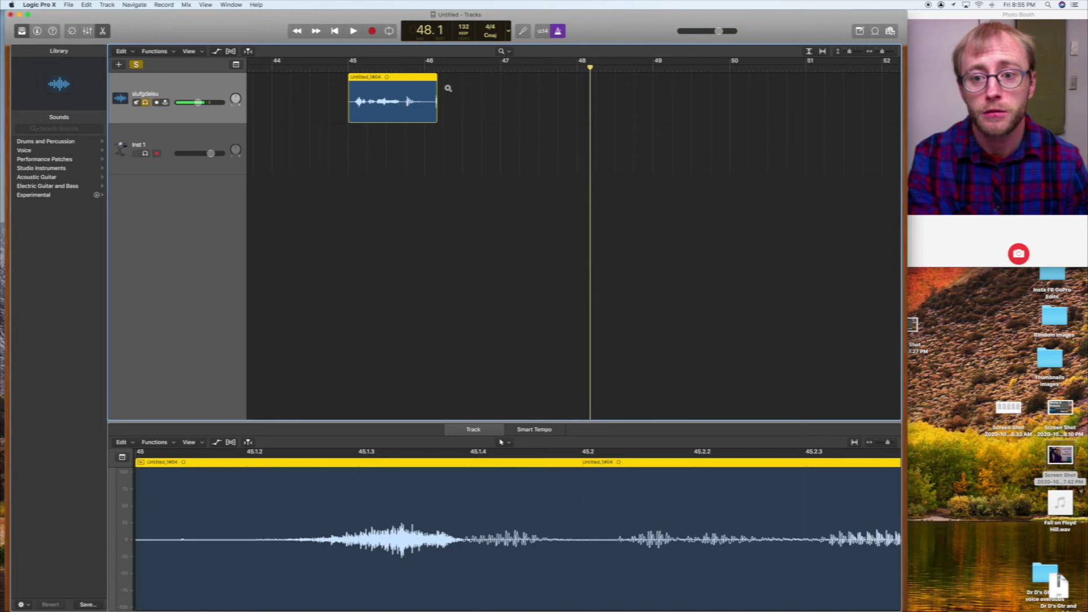
left_click(507, 52)
left_click(530, 151)
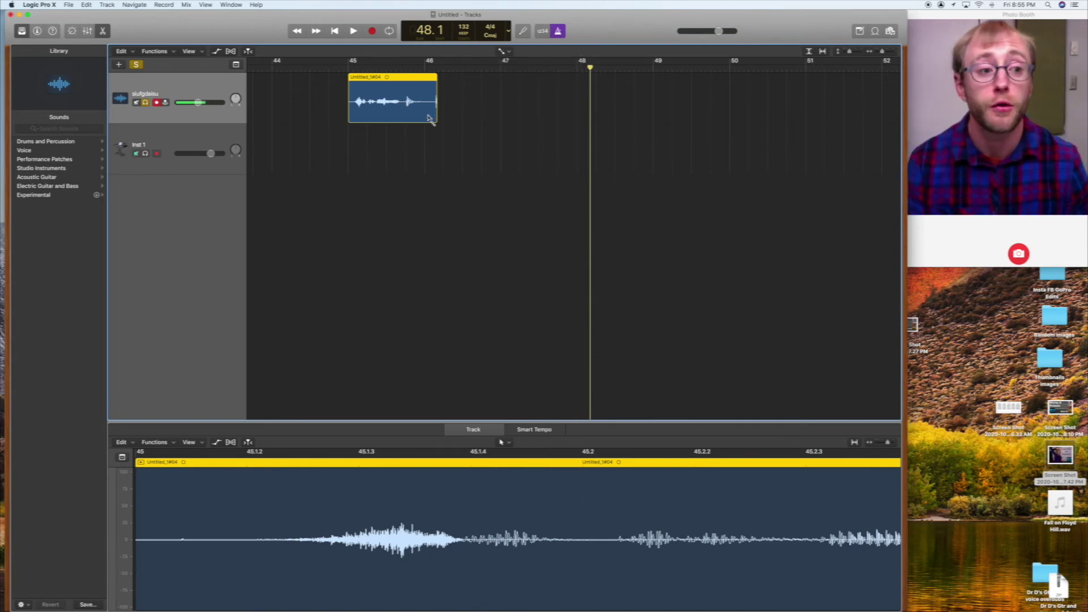
scroll(448, 92, "left", 1)
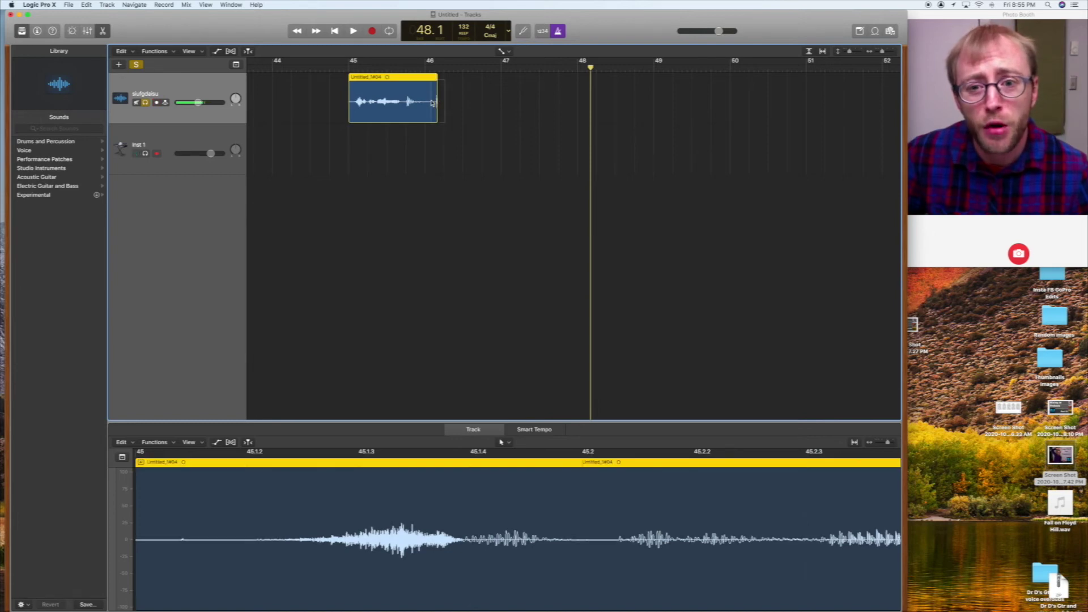
left_click_drag(445, 103, 430, 103)
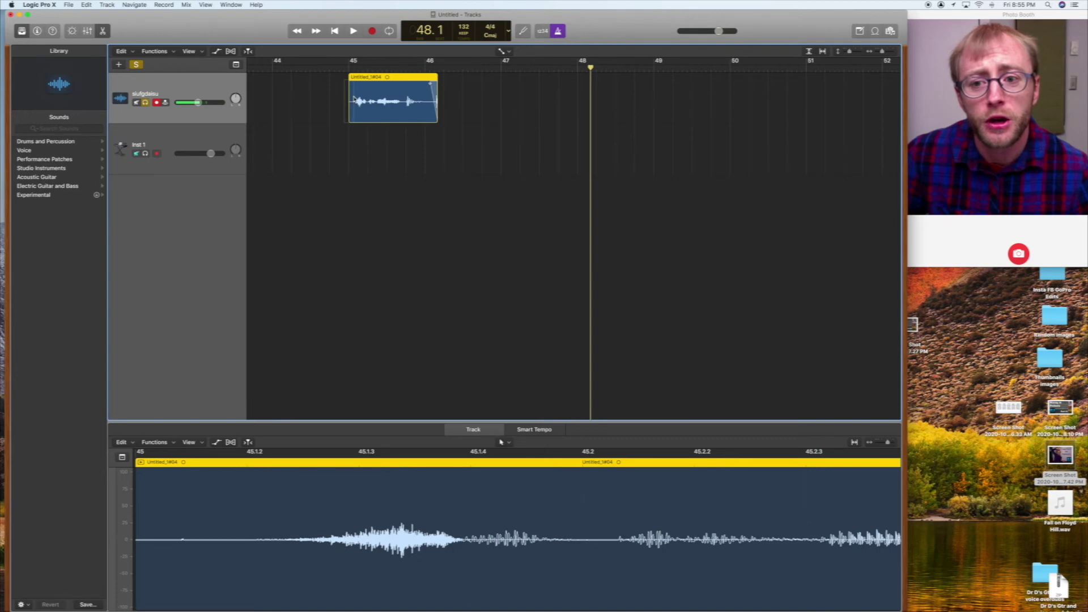
- Add a fade-in at the start of the region, bend it into an upward-bulging curve and shorten it to end before position 45.1.4
left_click_drag(354, 99, 390, 100)
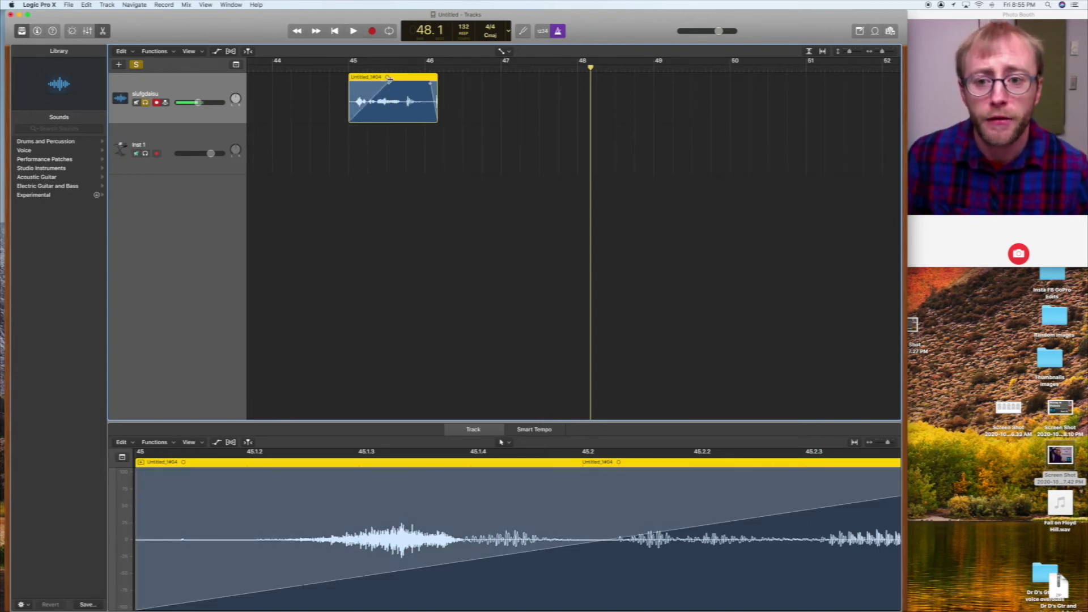
mouse_move(389, 85)
left_mouse_down()
mouse_move(353, 95)
mouse_move(381, 86)
left_mouse_up()
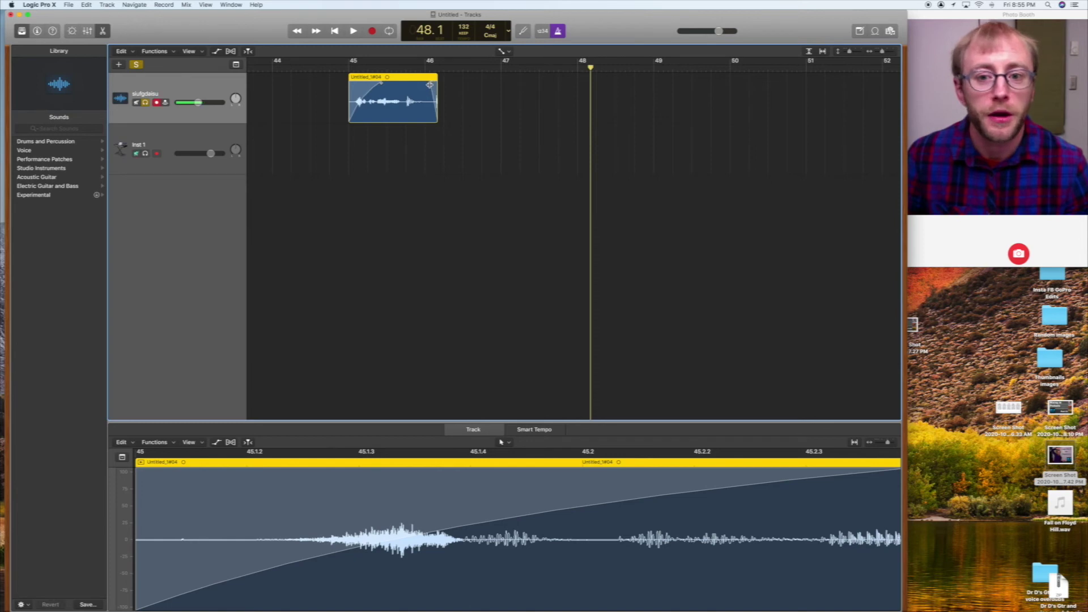
left_click_drag(379, 84, 352, 97)
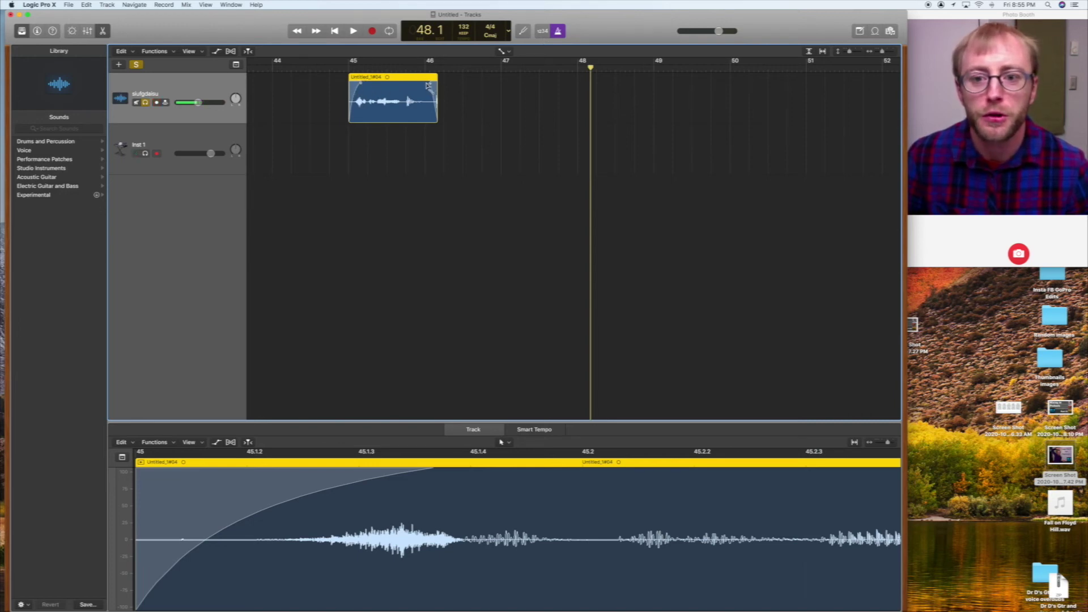
- Choose the Automation Select Tool, use it on the faded region, and turn off track solo
left_click(506, 51)
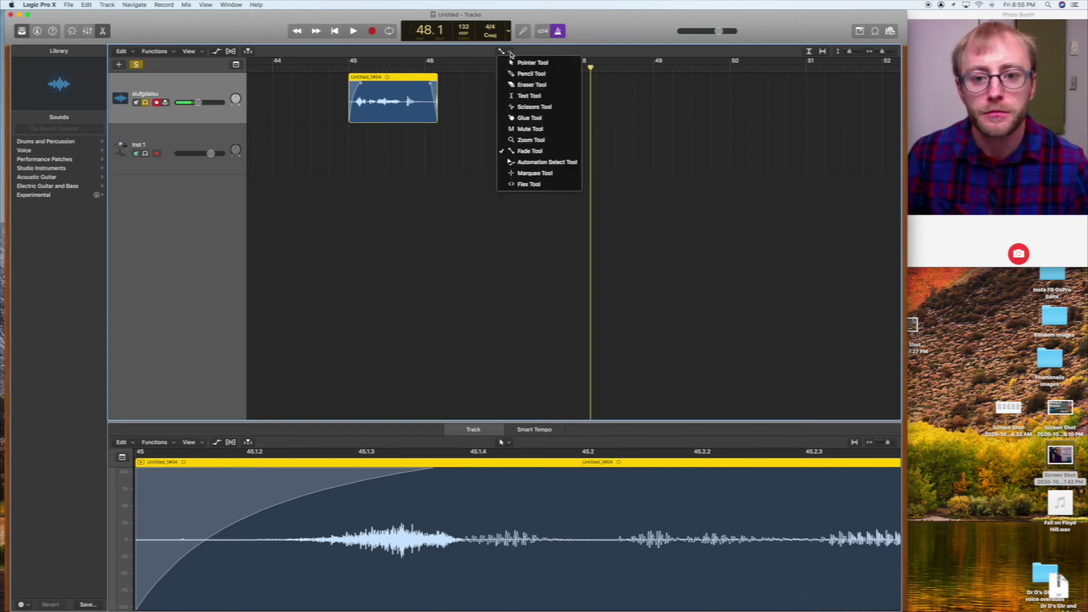
left_click(537, 162)
left_click(384, 96)
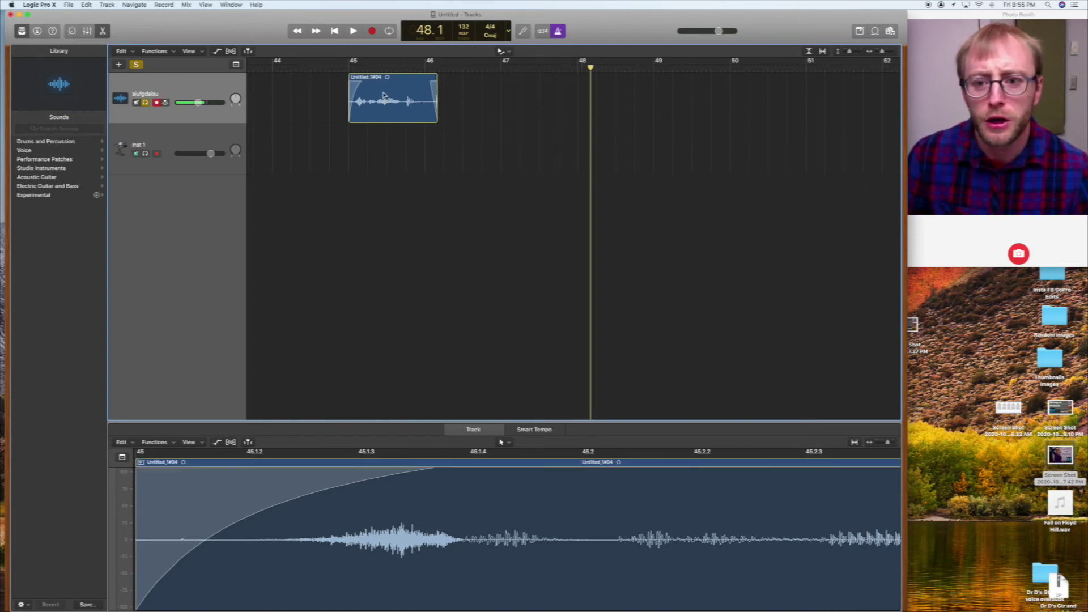
left_click(506, 53)
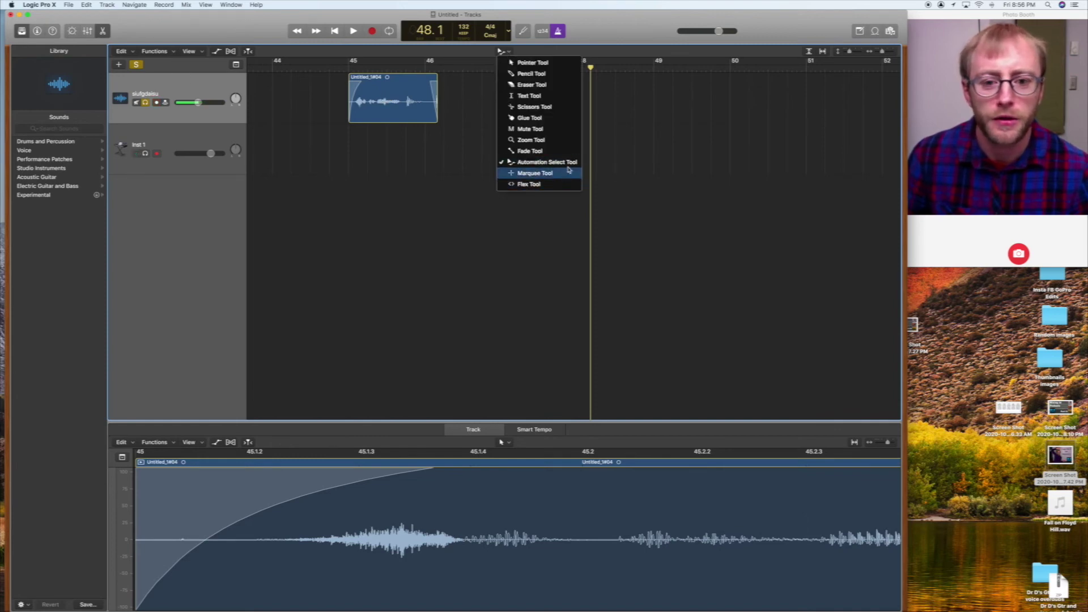
left_click(627, 122)
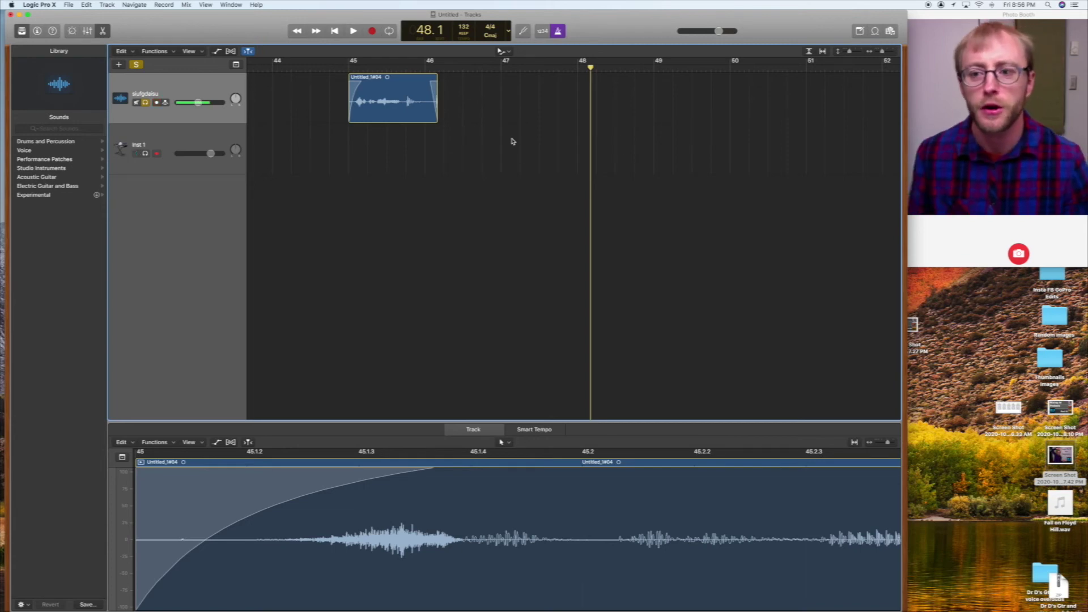
left_click(136, 64)
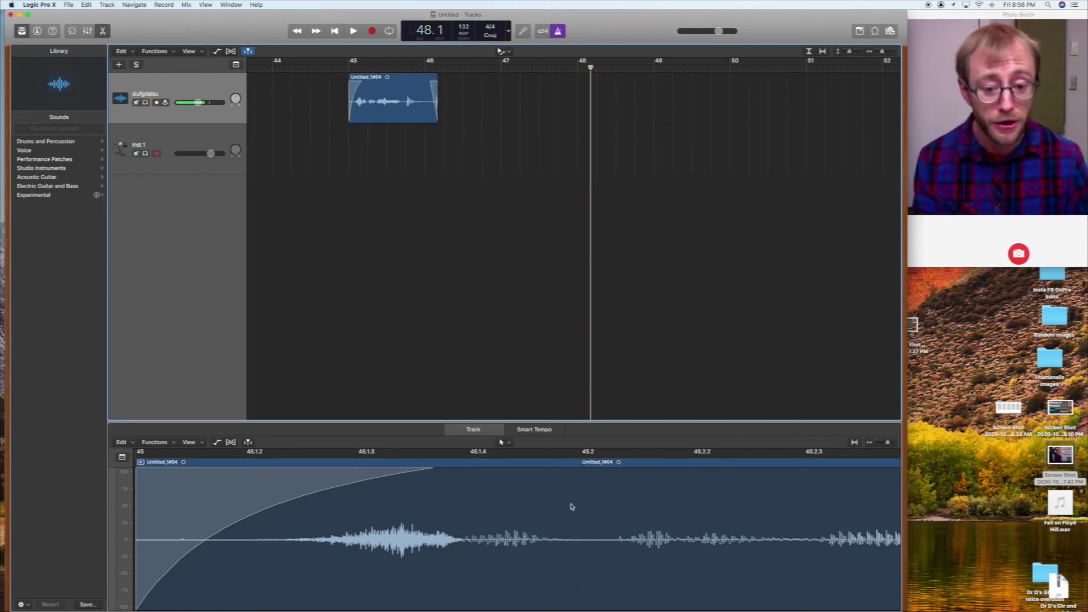
- Draw a volume automation curve in the track editor with the Pencil Tool, dropping to -10.1 dB after position 45.1.3, and hide the automation
left_click(511, 442)
left_click(519, 466)
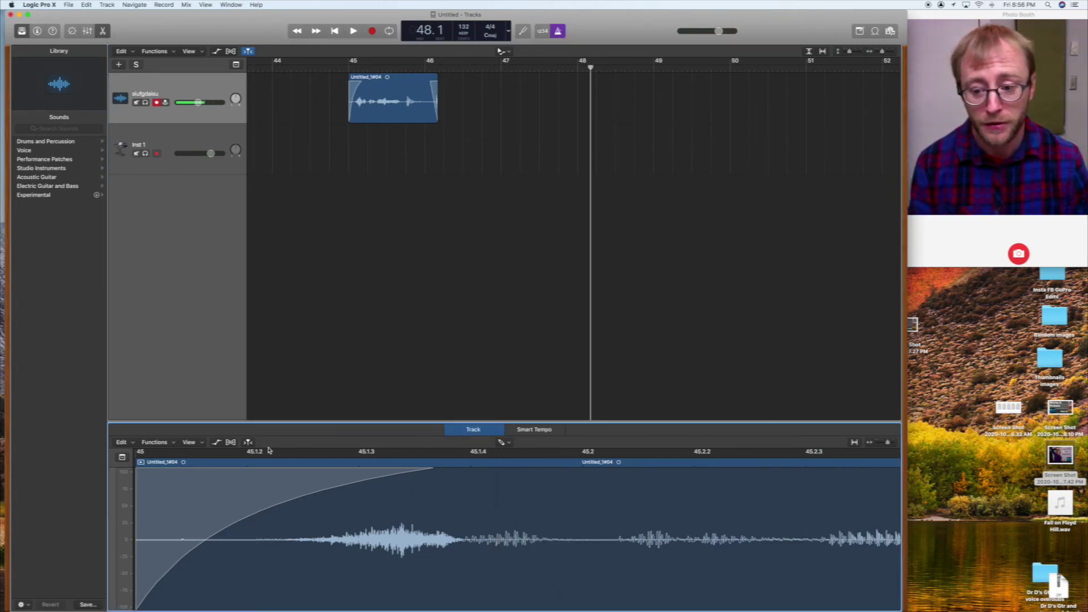
left_click(220, 443)
mouse_move(383, 549)
left_mouse_down()
mouse_move(498, 540)
mouse_move(506, 567)
left_mouse_up()
left_click(506, 442)
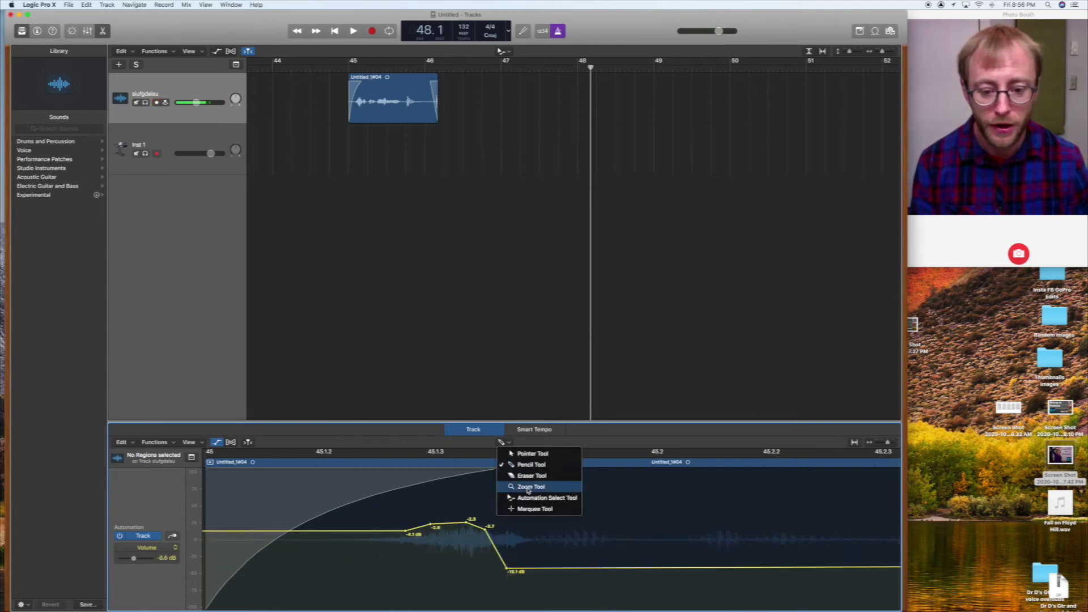
left_click(221, 447)
left_click(217, 442)
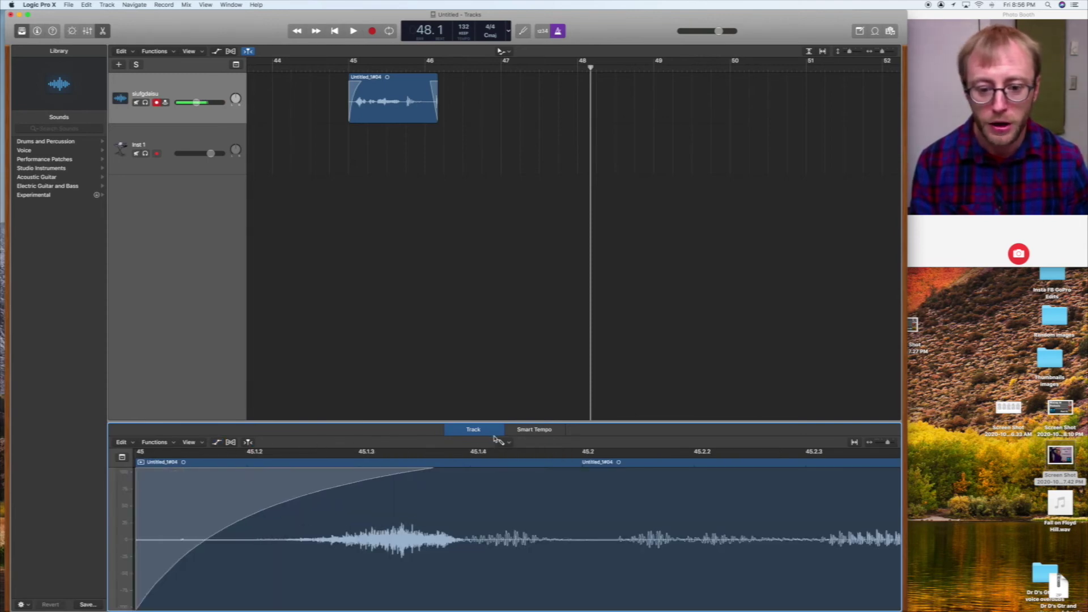
- Split the region just before position 45.2 in the track editor with the Scissors Tool, and look through the editor's other tools
left_click(502, 442)
left_click(537, 497)
left_click(576, 516)
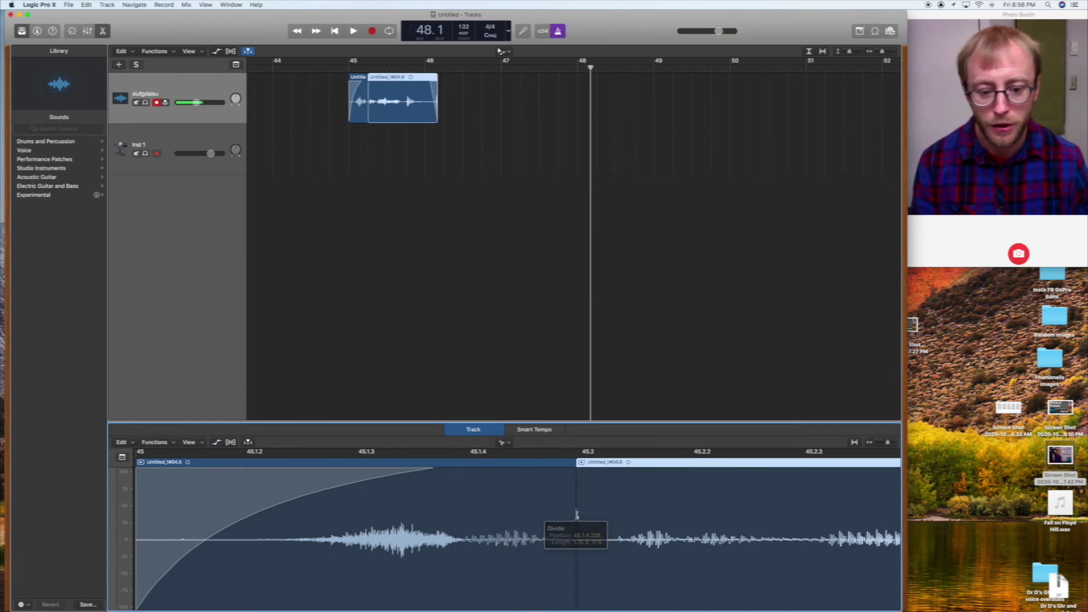
left_click(506, 445)
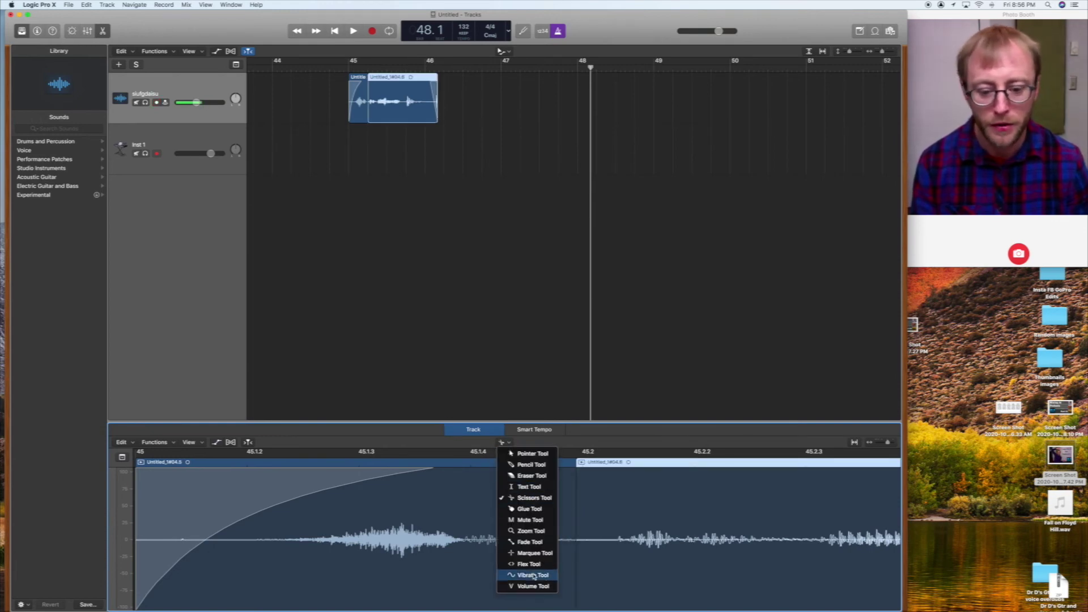
left_click(591, 449)
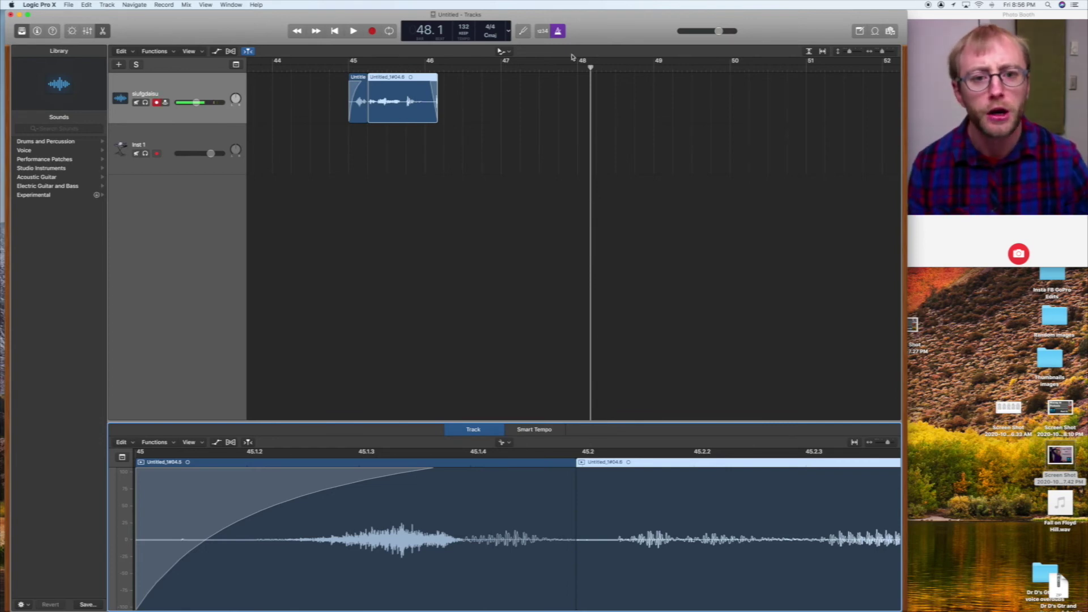
- Move the playhead to position 45.3 and zoom in on the two region pieces in the arrangement
left_click_drag(591, 68, 404, 77)
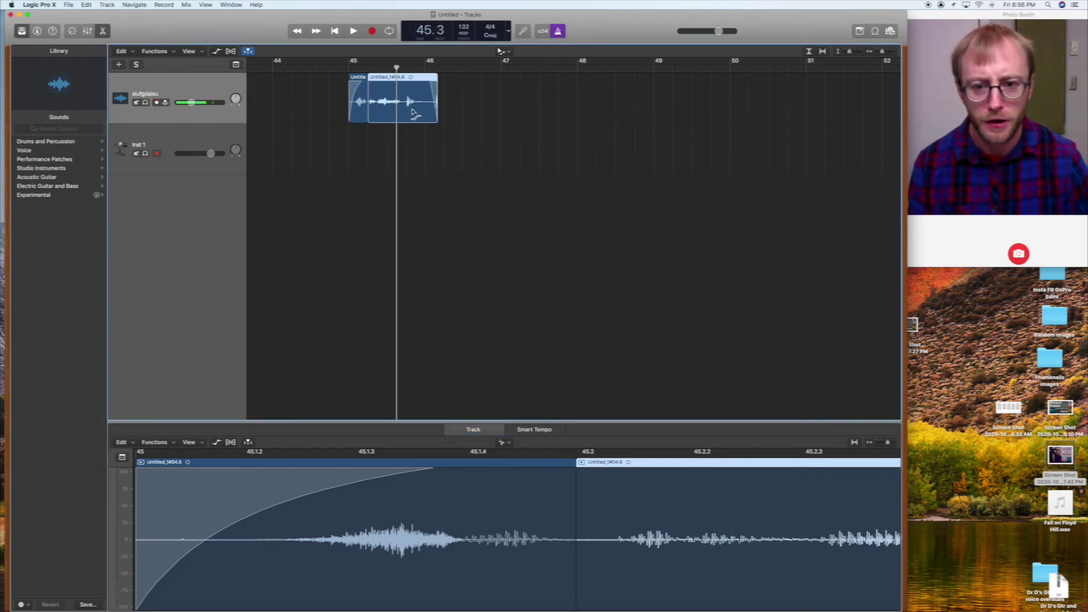
scroll(425, 138, "left", 5)
scroll(434, 141, "left", 5)
scroll(549, 138, "right", 3)
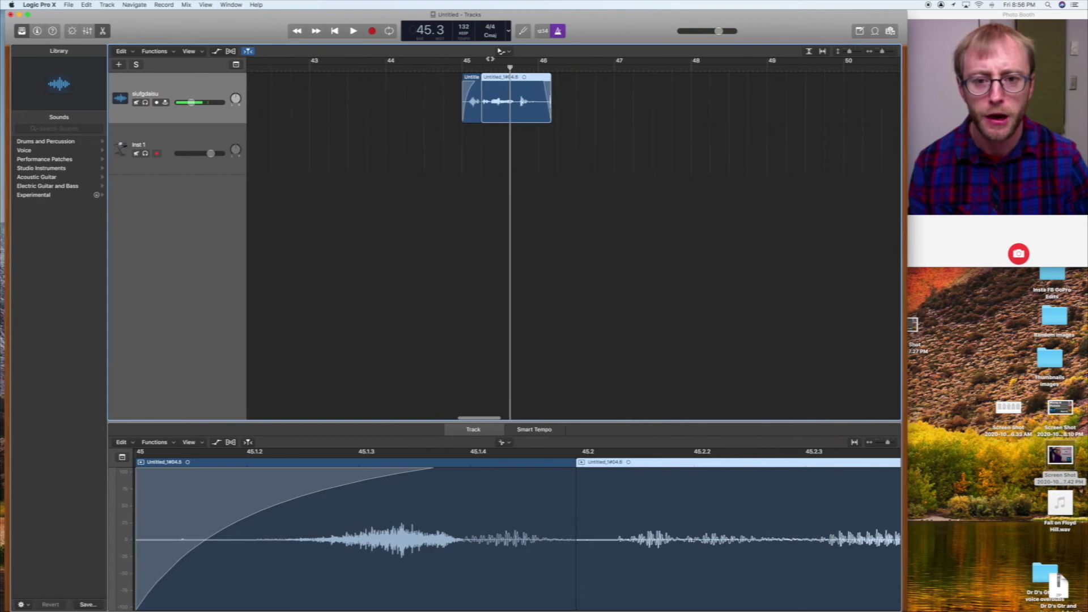
scroll(507, 85, "up", 5)
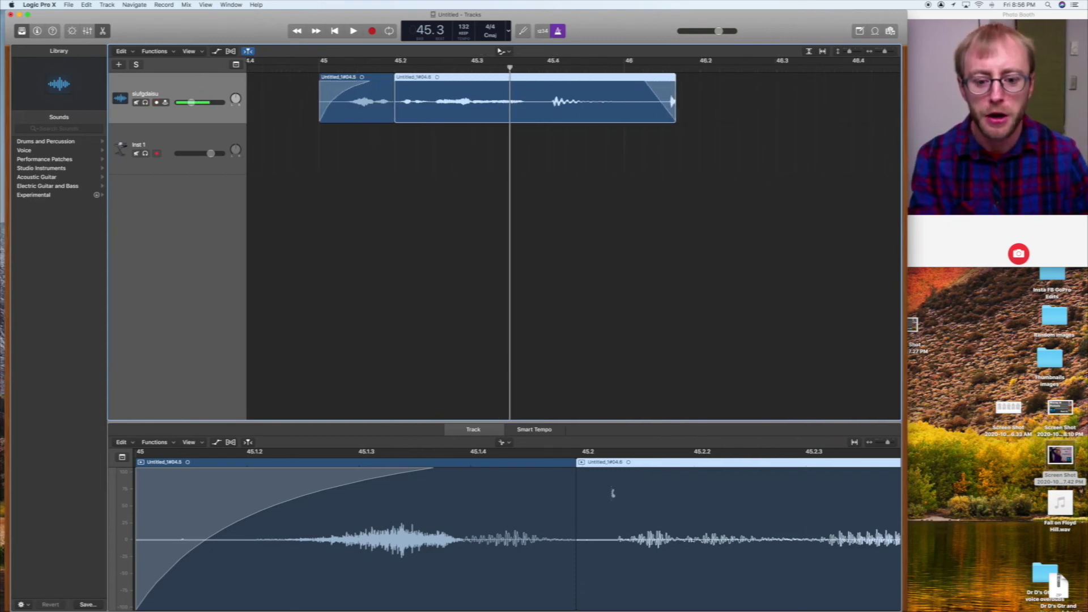
scroll(551, 470, "right", 4)
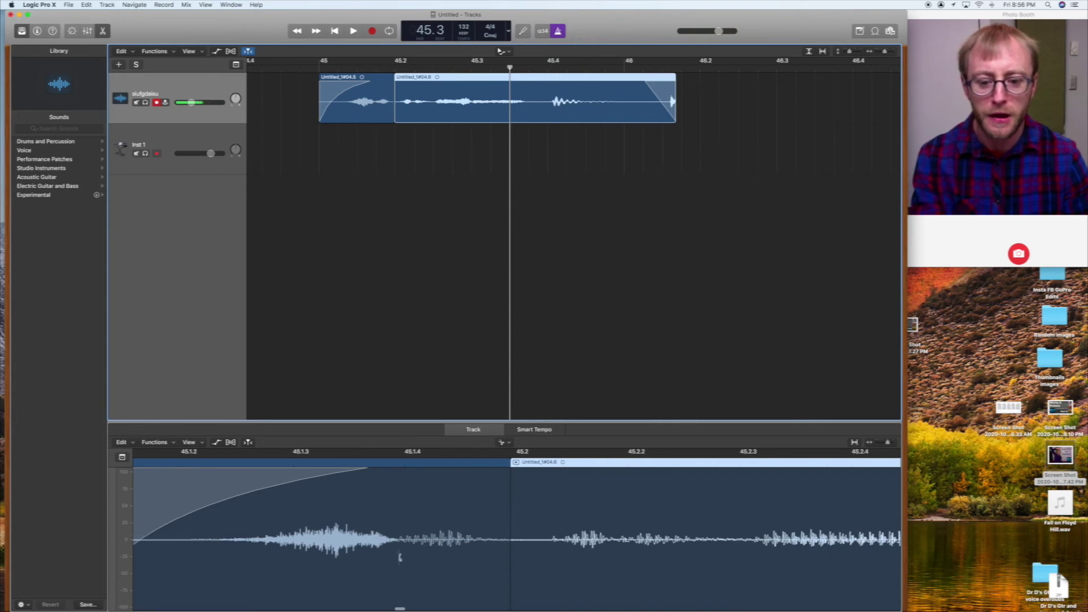
- Split the second region piece in the track editor with the Scissors Tool, between positions 45.2.2 and 45.2.3
scroll(510, 527, "right", 3)
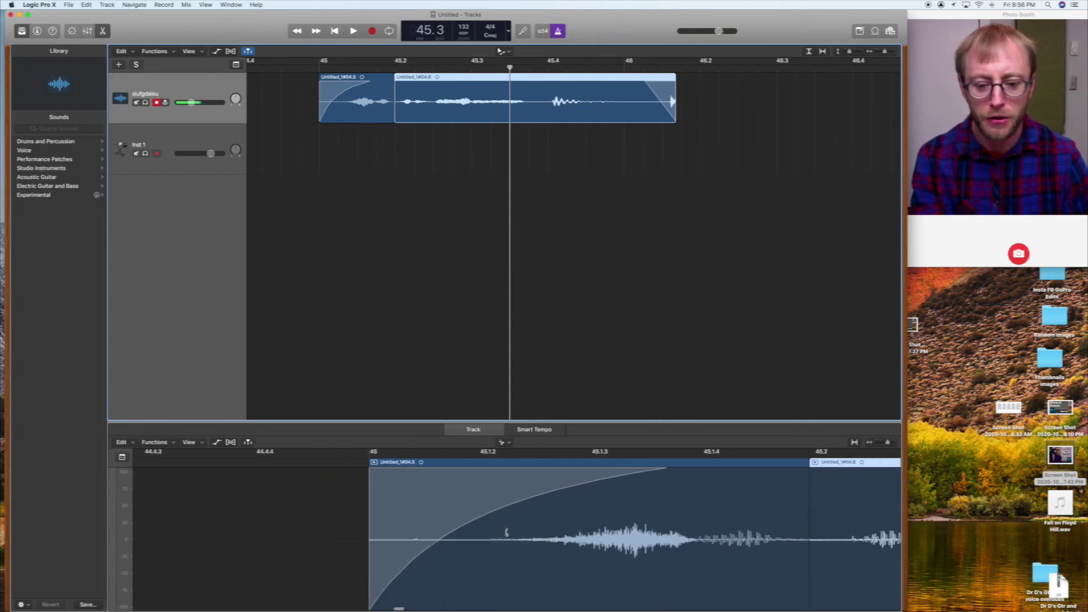
scroll(513, 530, "right", 2)
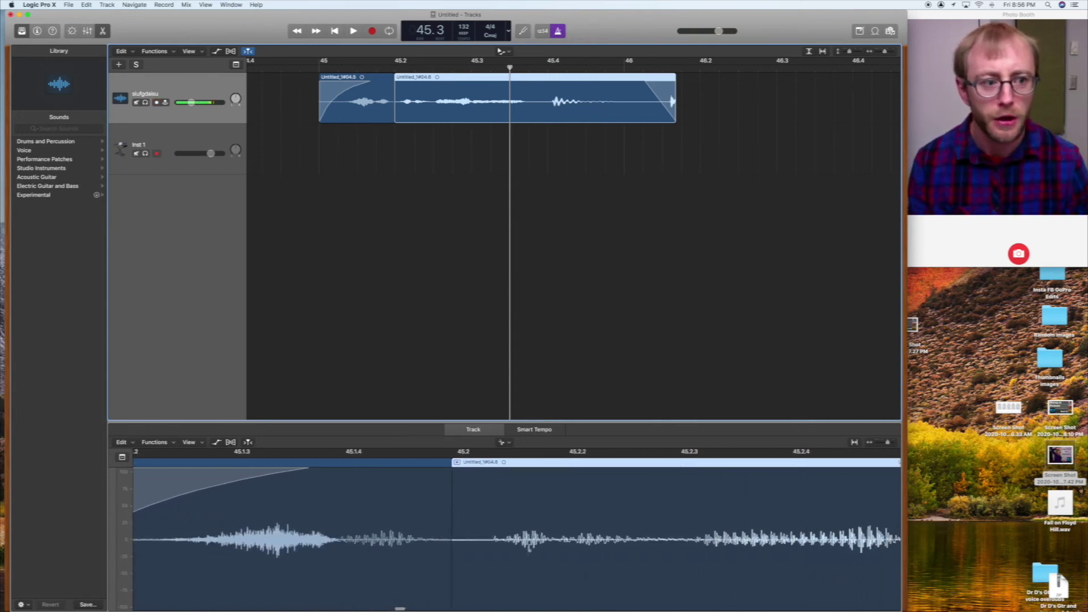
scroll(580, 141, "right", 10)
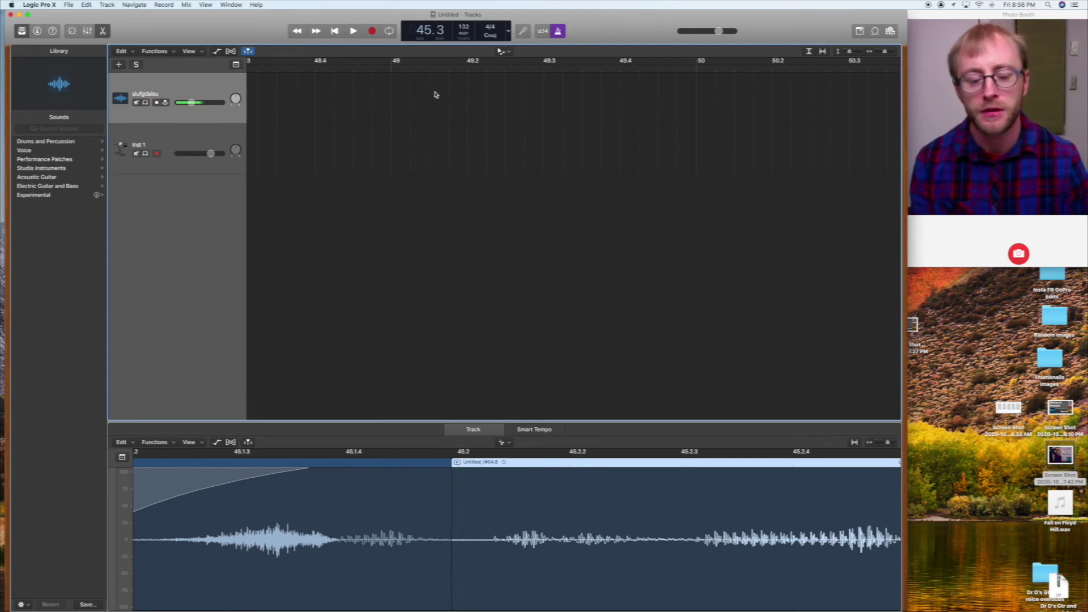
left_click(620, 518)
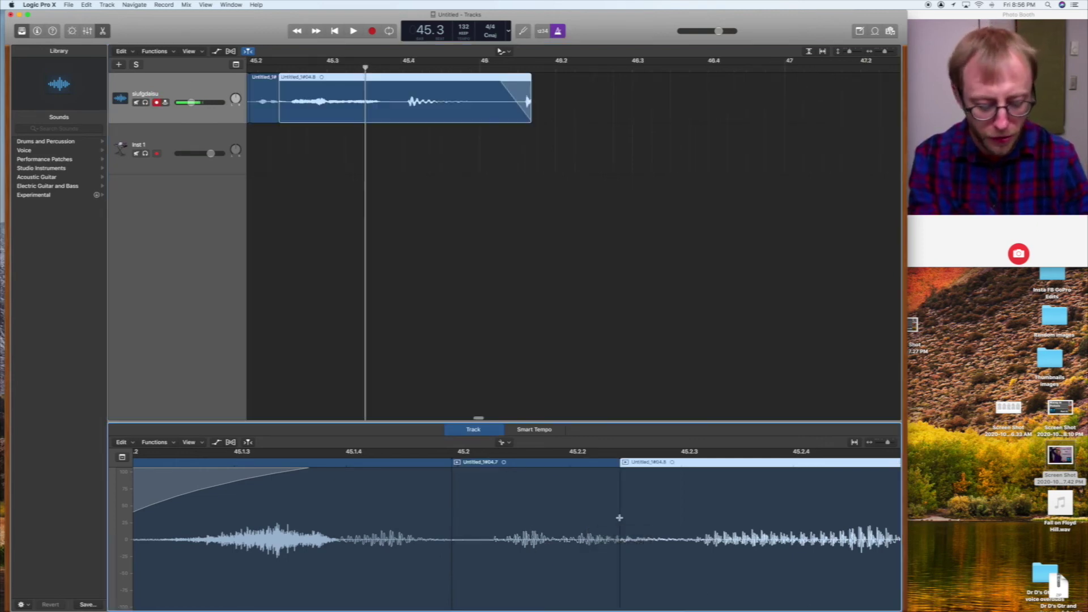
key("super+Right")
key("super+Right")
key("super+Left")
key("super+Left")
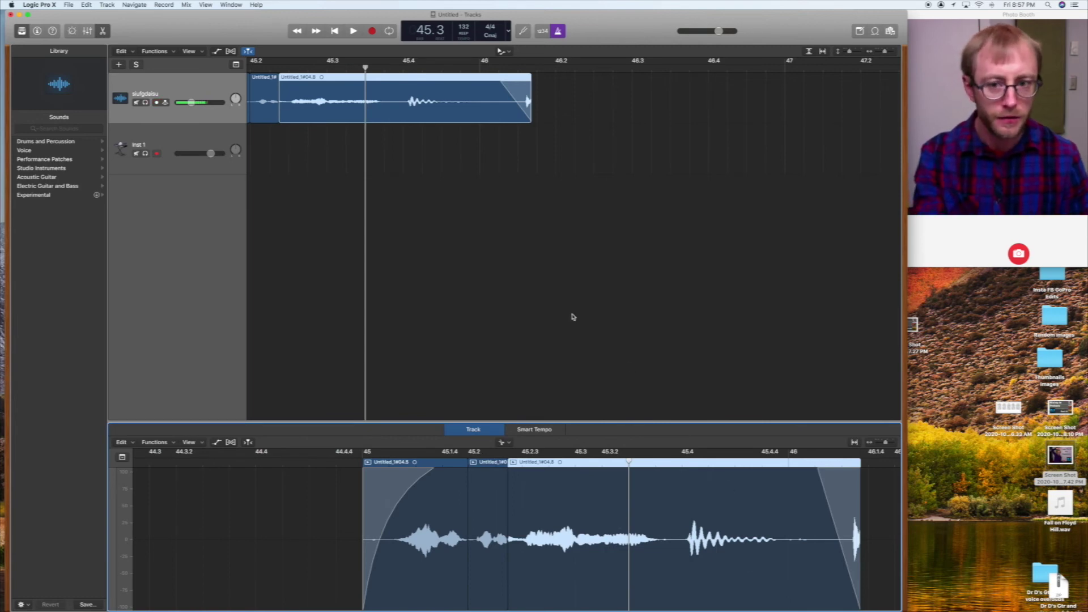
- Move the playhead to position 45.3 in the track editor, and move it past the audio regions to 46.2 in the arrangement
left_click_drag(628, 462, 575, 463)
left_click(553, 185)
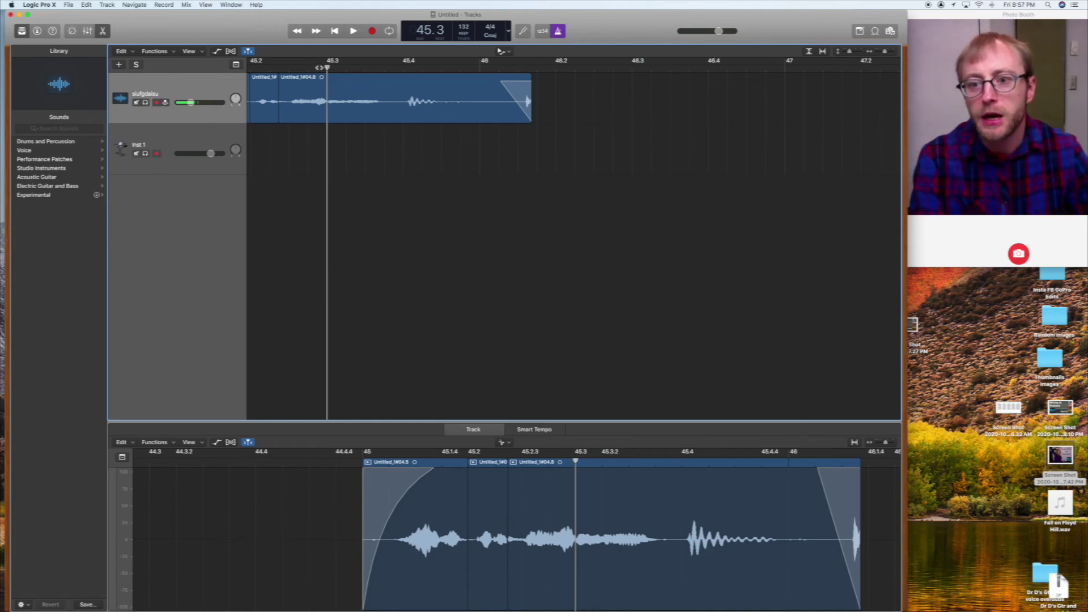
left_click_drag(328, 67, 572, 67)
- Turn on the count-in and record a short MIDI part on the Inst 1 track from about position 46.2
left_click(176, 148)
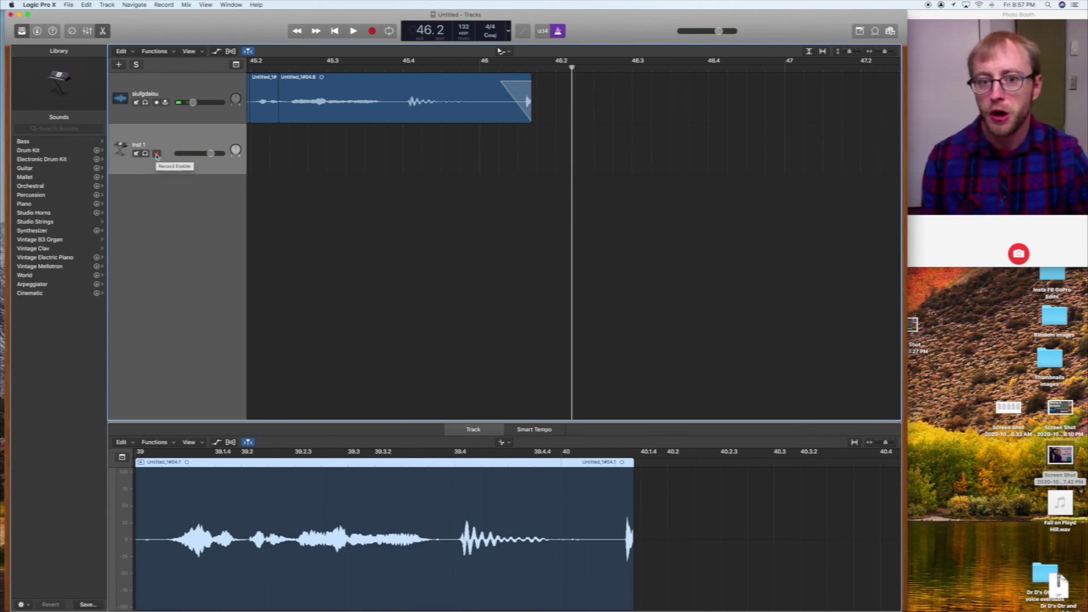
left_click(544, 33)
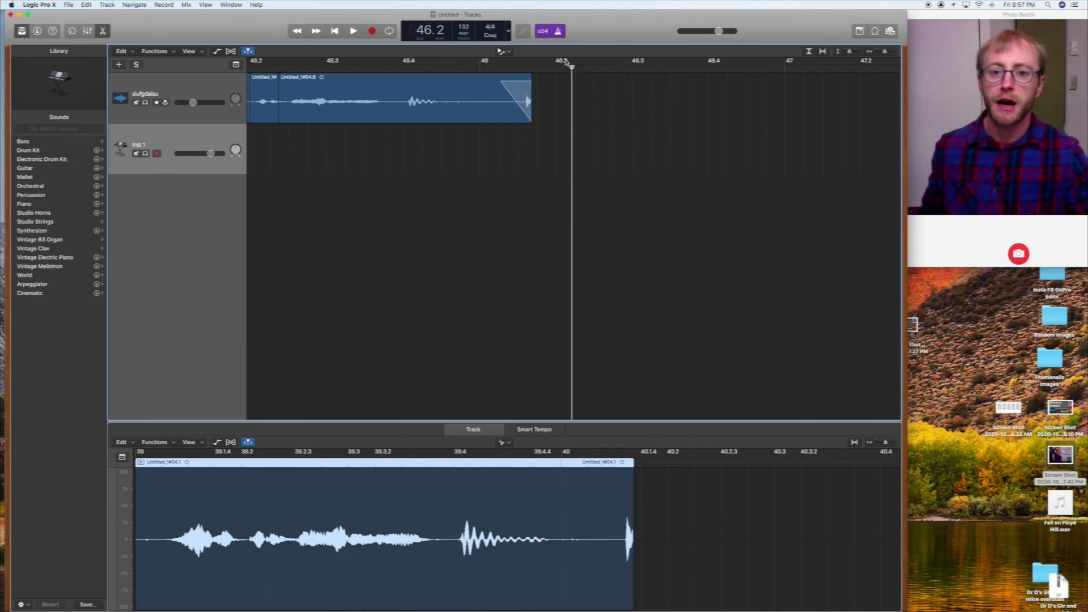
left_click_drag(571, 67, 558, 69)
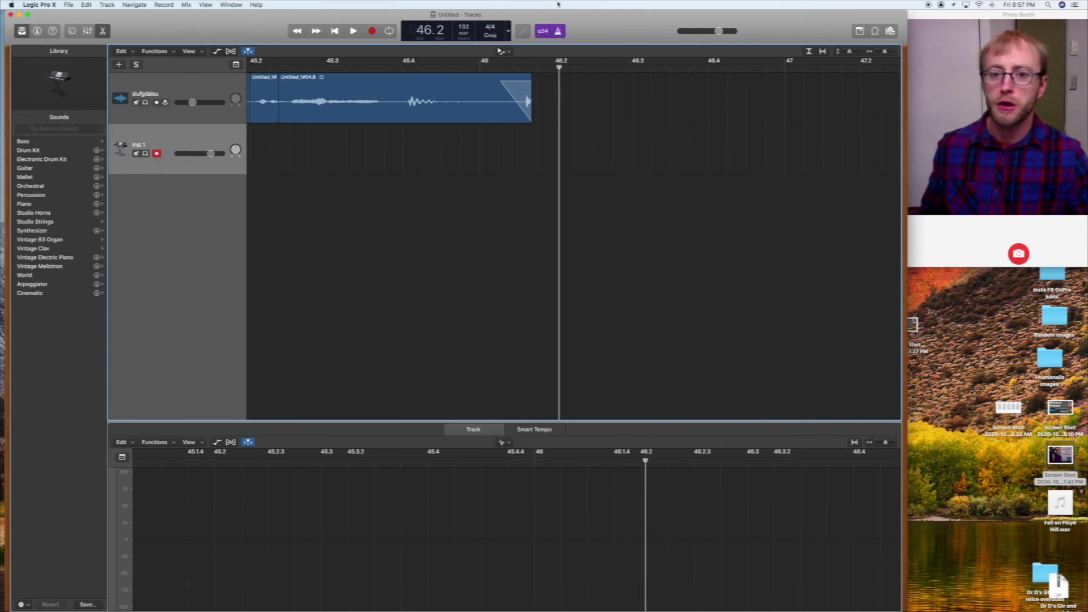
left_click(372, 31)
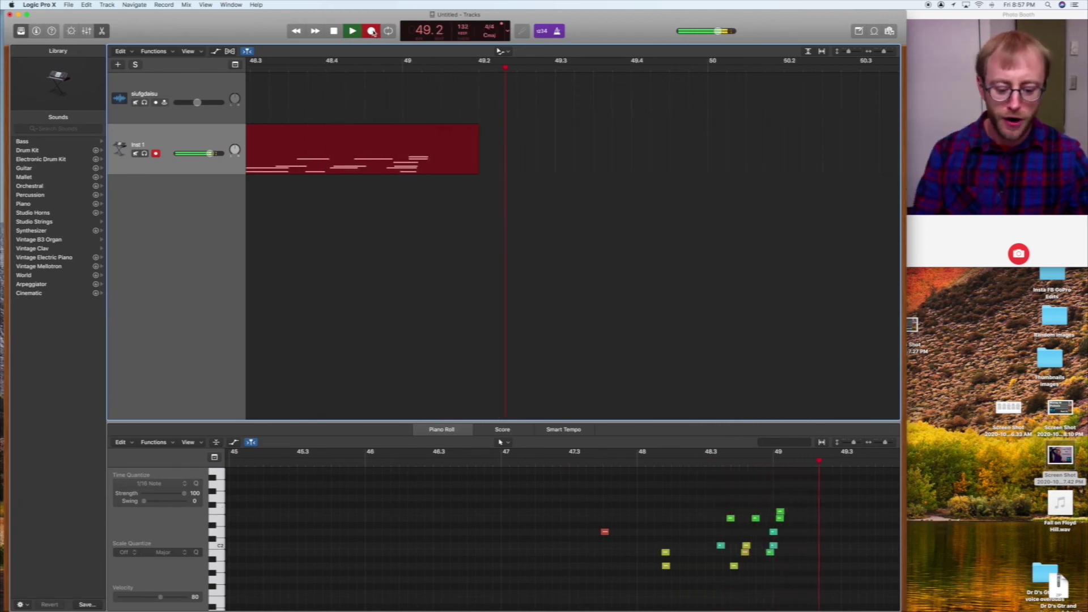
left_click(372, 31)
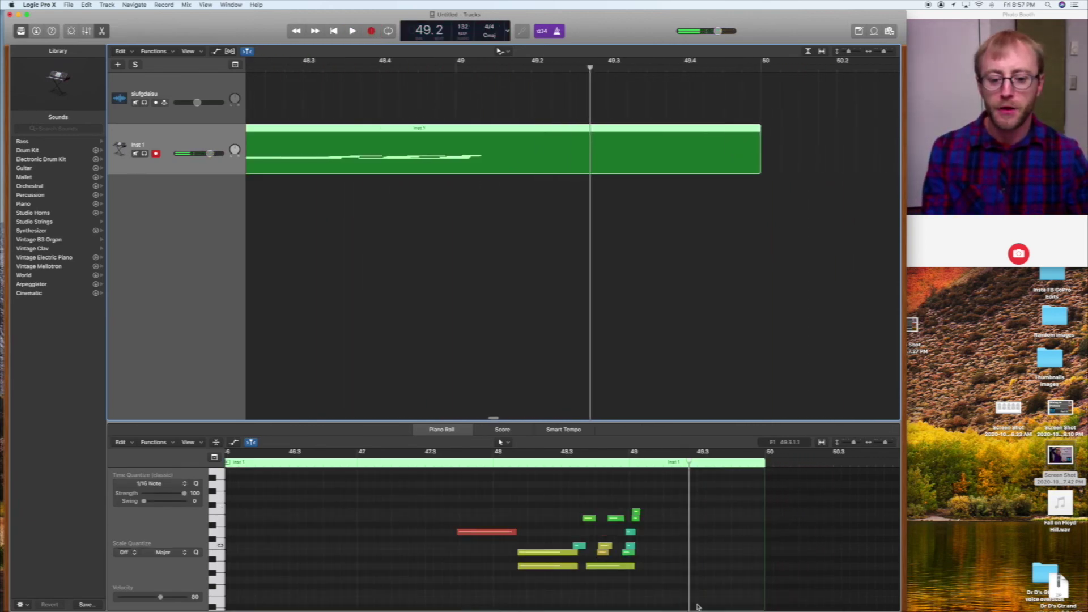
- Enlarge the Piano Roll editor and examine the recorded notes of the Inst 1 region
left_click_drag(618, 422, 618, 370)
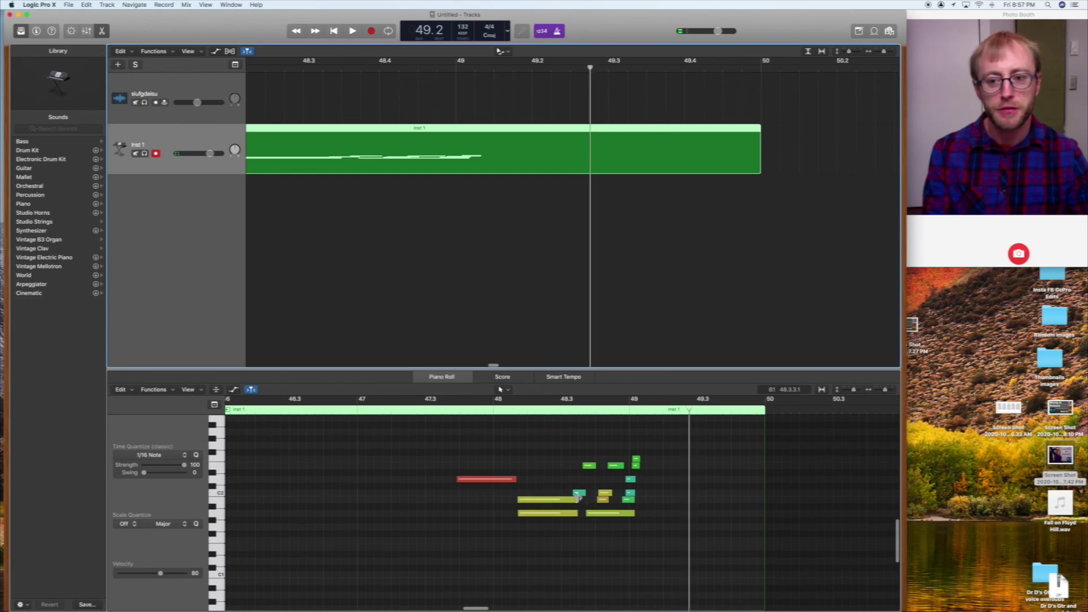
scroll(578, 493, "left", 3)
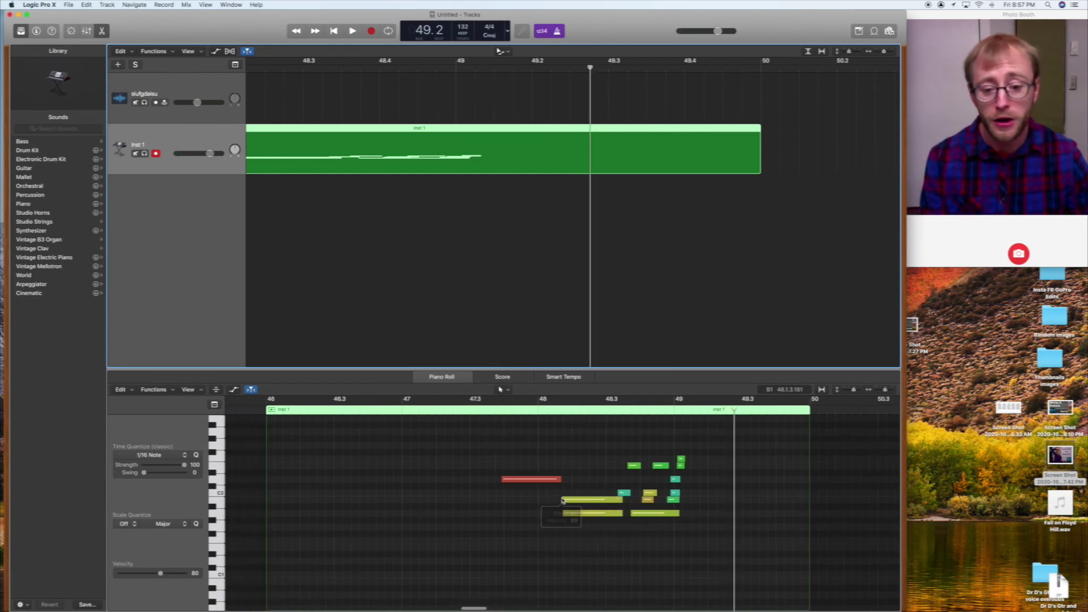
scroll(586, 470, "up", 2)
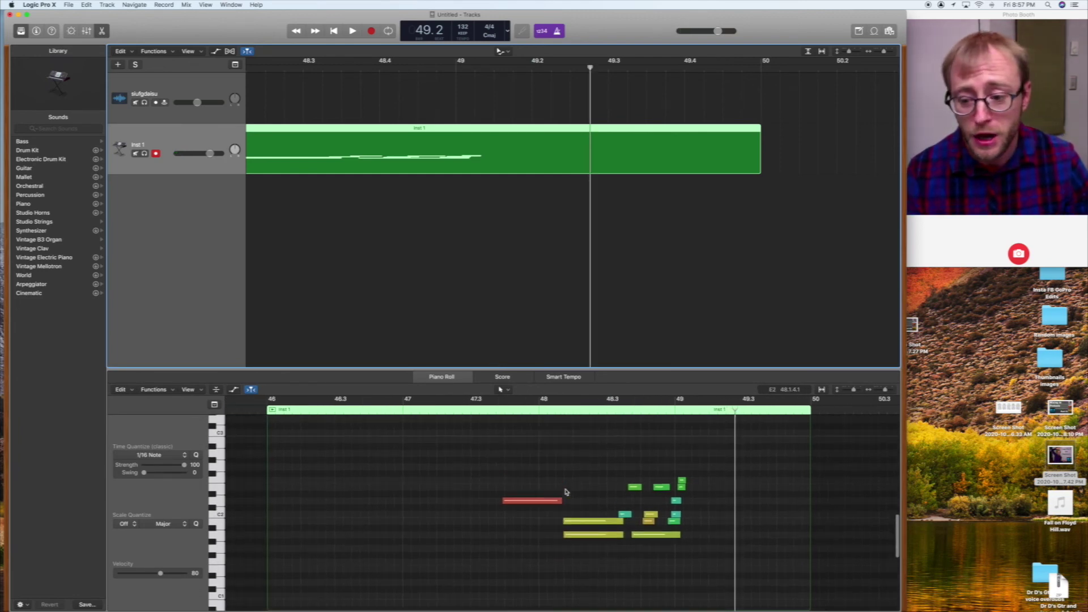
scroll(547, 486, "down", 2)
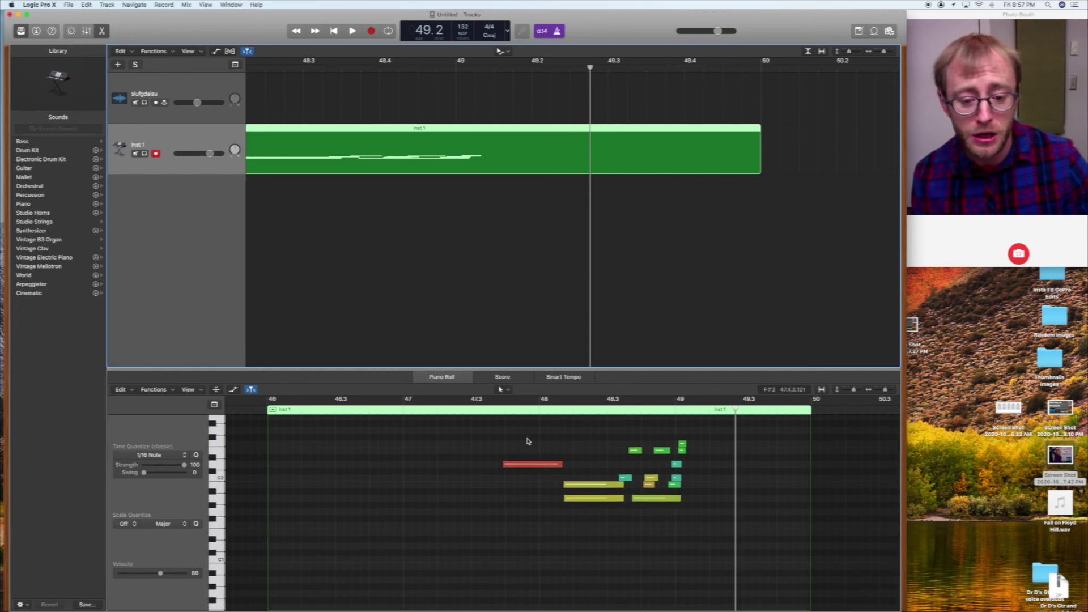
- Select all the recorded notes in the Piano Roll, and shorten the red note before position 48 at both ends
left_click_drag(527, 439, 693, 518)
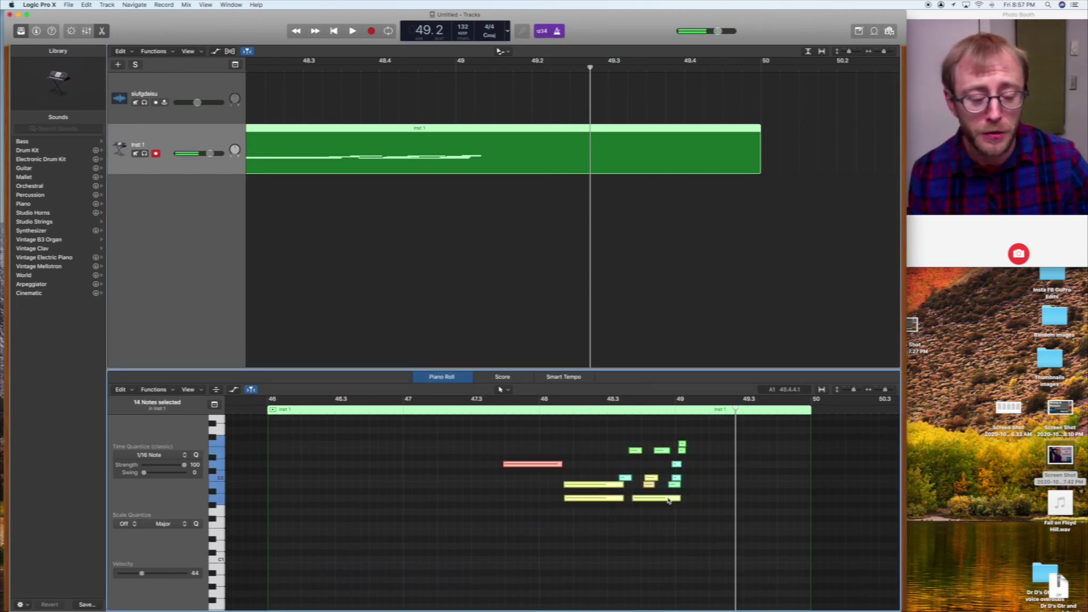
left_click(613, 442)
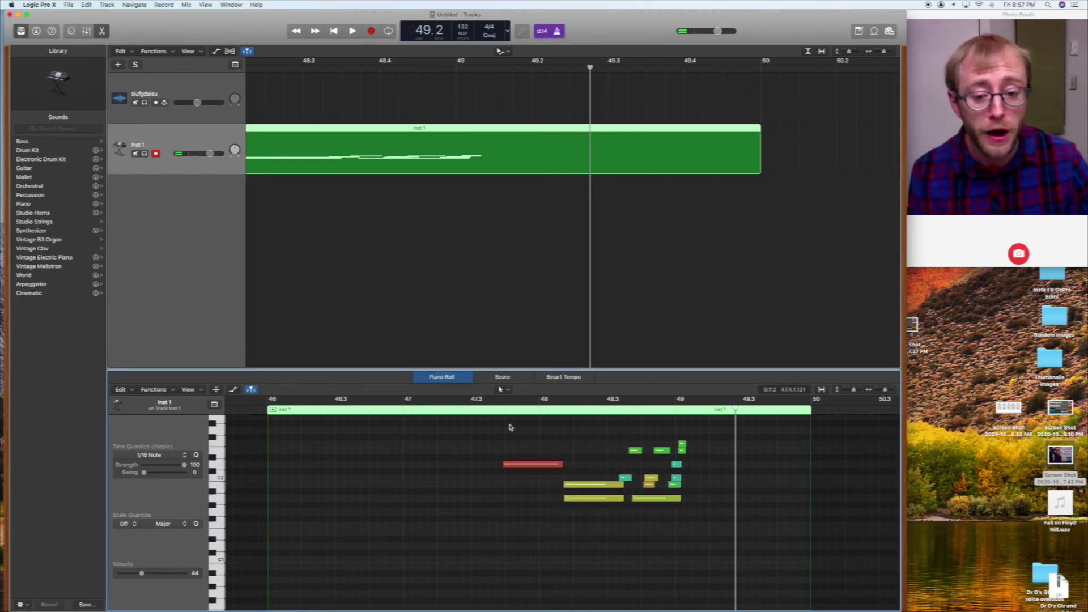
left_click_drag(510, 427, 724, 549)
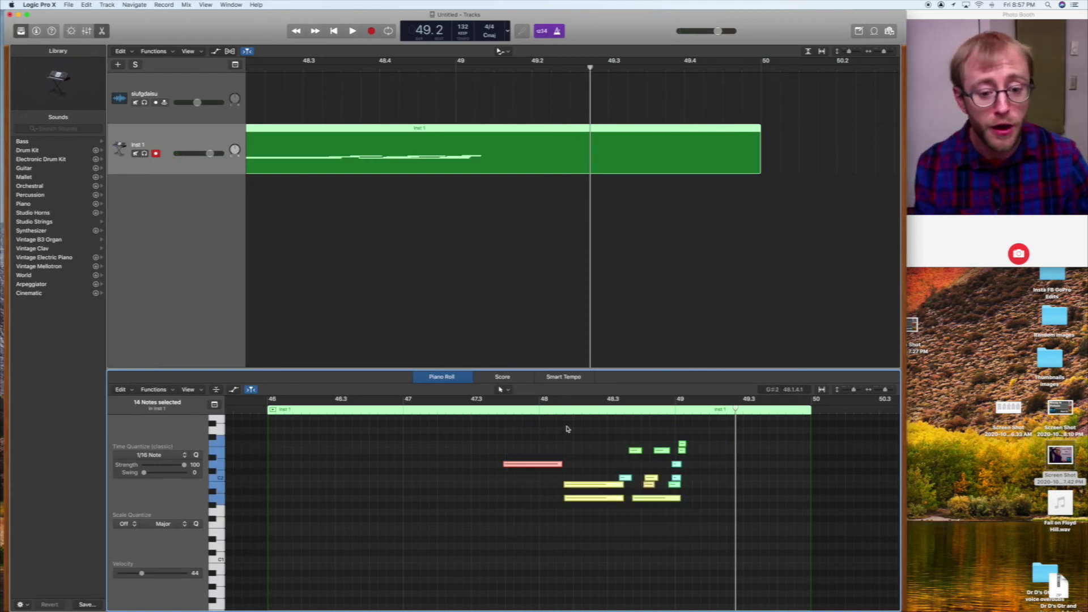
left_click(520, 465)
left_click_drag(503, 464, 547, 466)
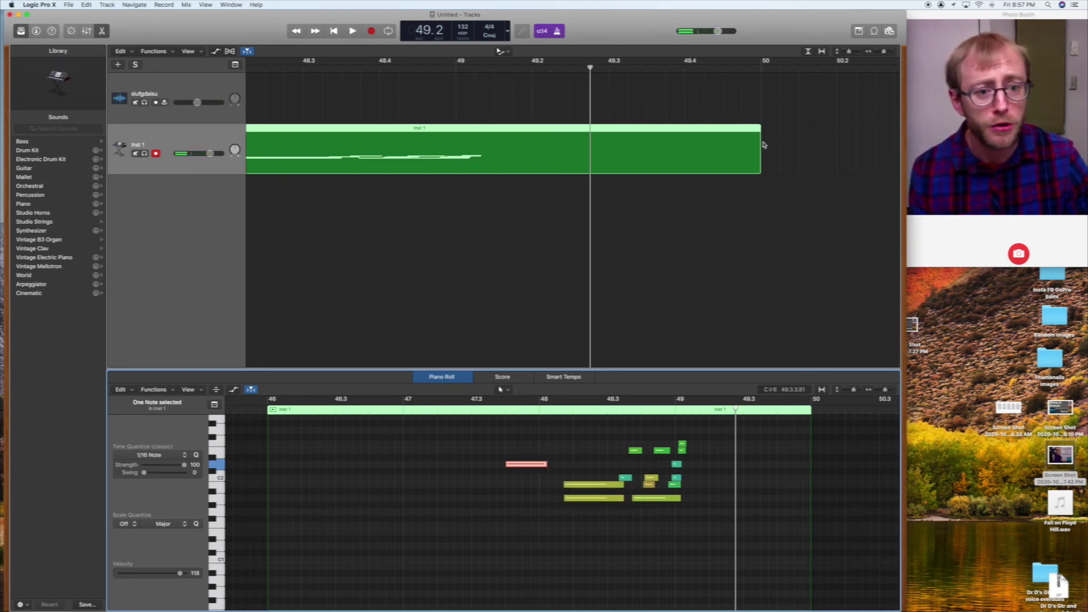
- Choose the Pointer Tool for the arrangement and move the first audio region piece earlier, to start at about position 44.3.3
left_click(499, 51)
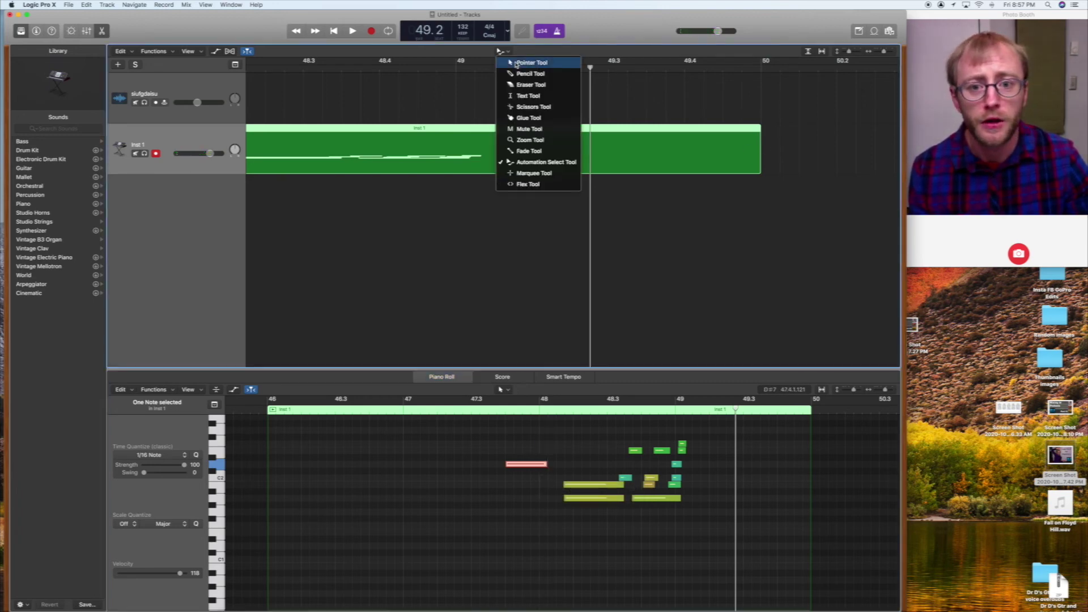
left_click(516, 61)
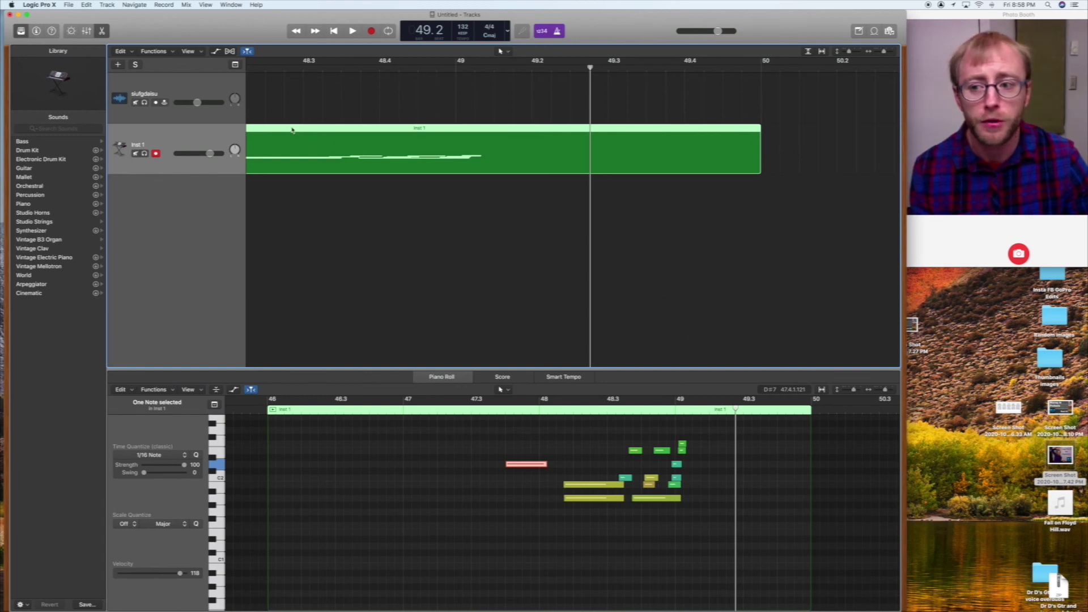
scroll(300, 132, "left", 5)
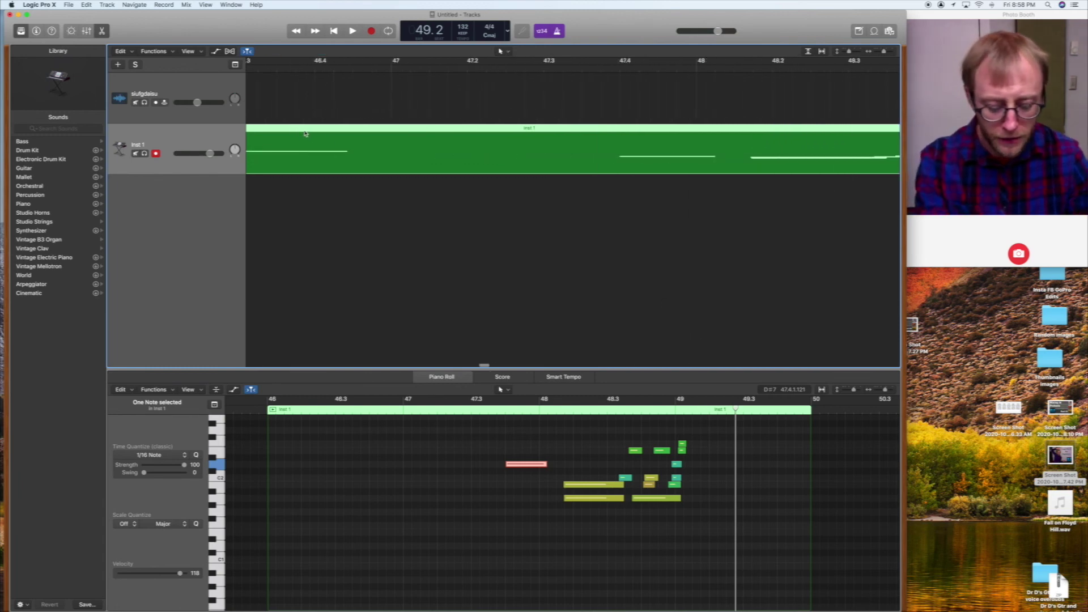
scroll(305, 133, "left", 10)
left_click(593, 91)
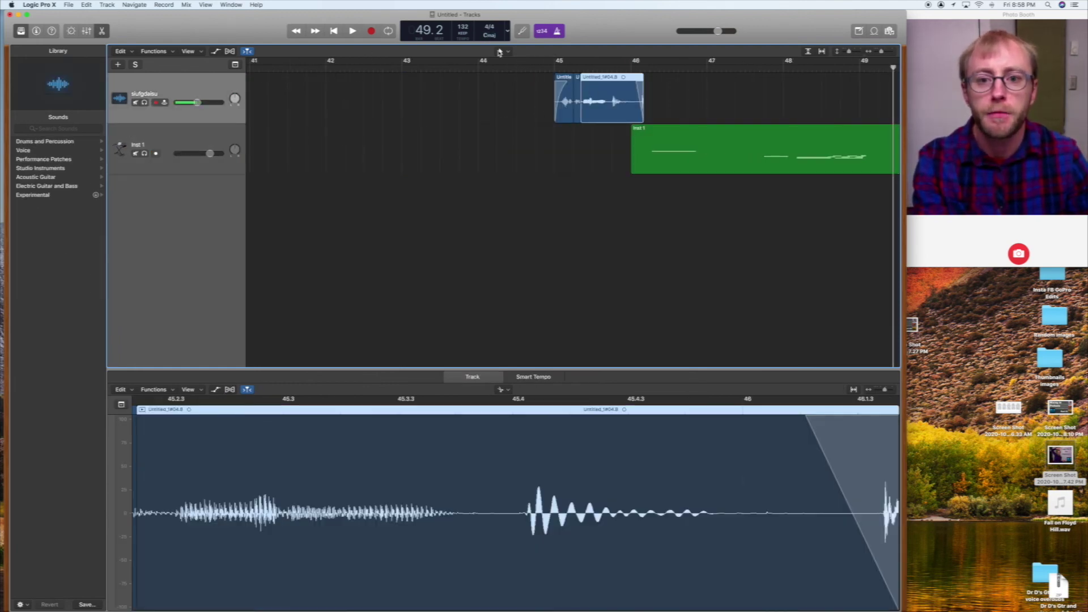
left_click(499, 52)
left_click(518, 65)
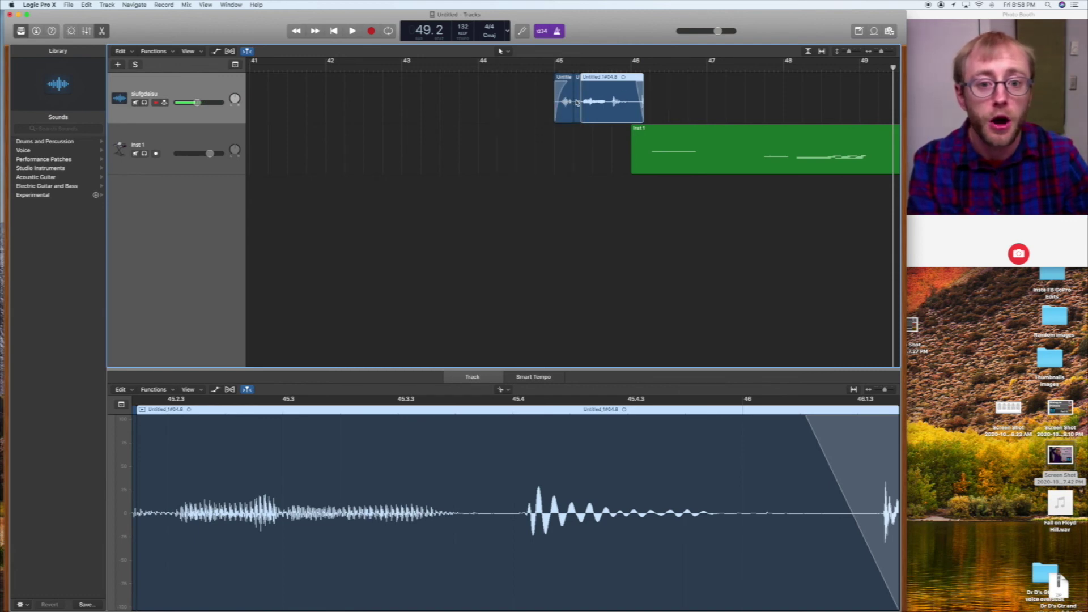
left_click_drag(567, 111, 539, 111)
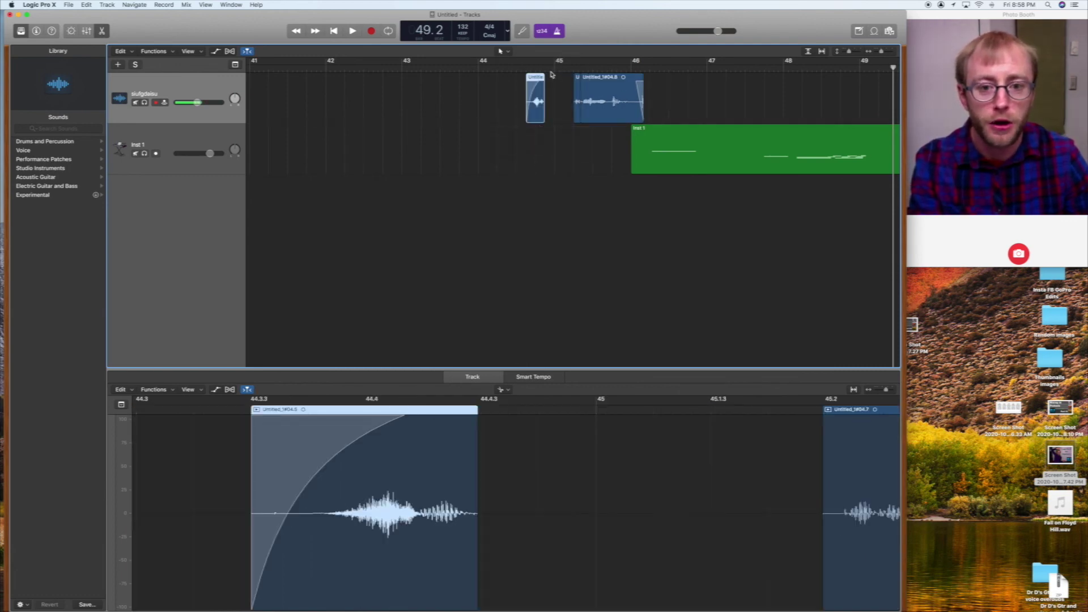
- Place the playhead just after the moved audio piece at 44.4, extend the piece's end to it, and try its start edge
left_click(545, 68)
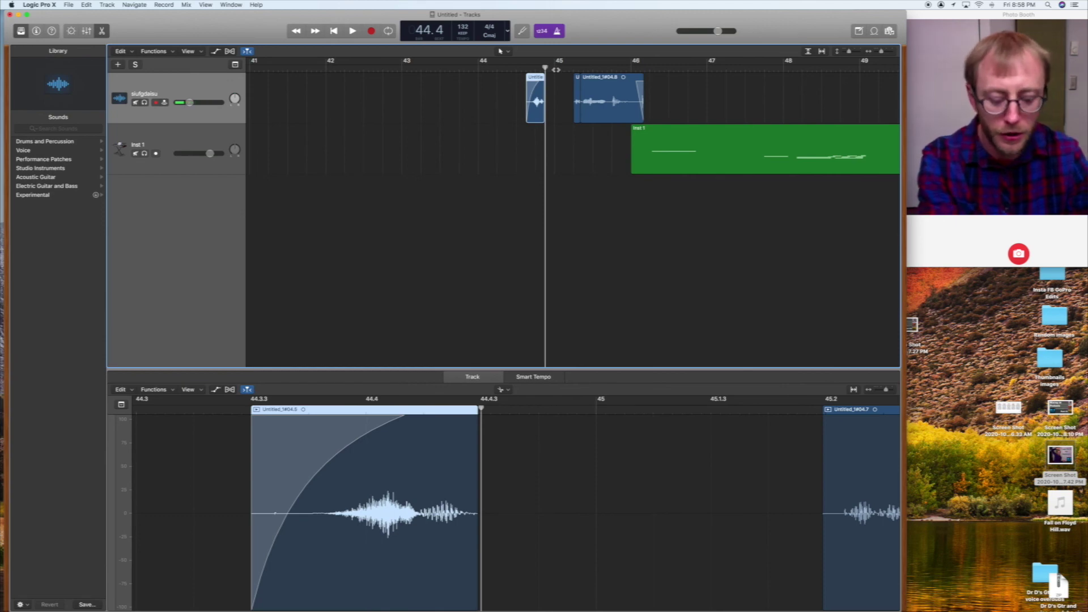
key("super+Right")
key("super+Right")
key("super+Right")
key("super+Right")
key("super+Right")
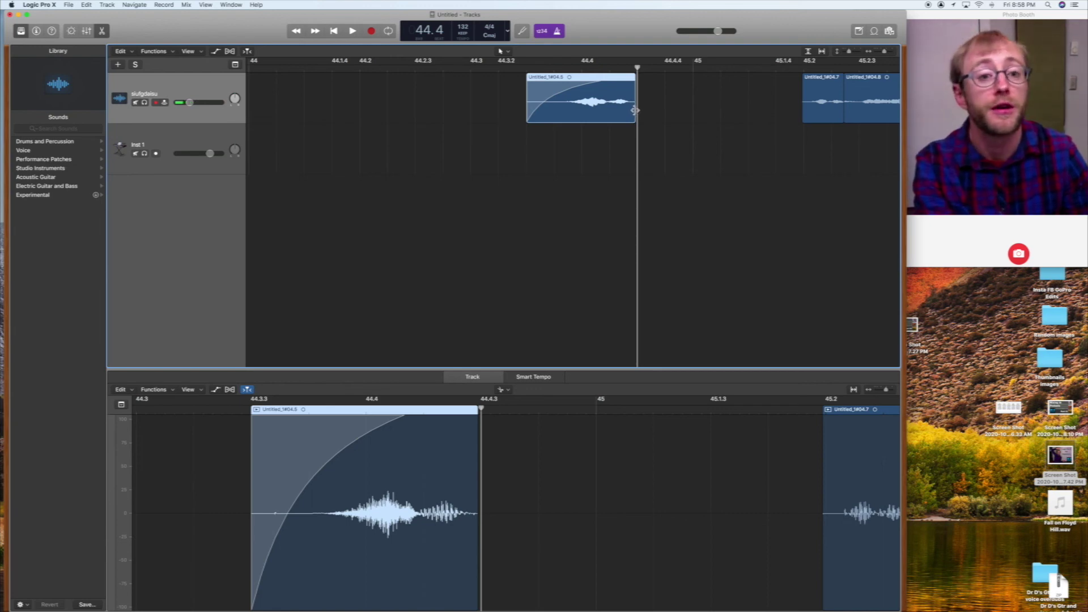
mouse_move(635, 110)
left_mouse_down()
mouse_move(715, 113)
mouse_move(593, 113)
mouse_move(673, 113)
mouse_move(636, 113)
left_mouse_up()
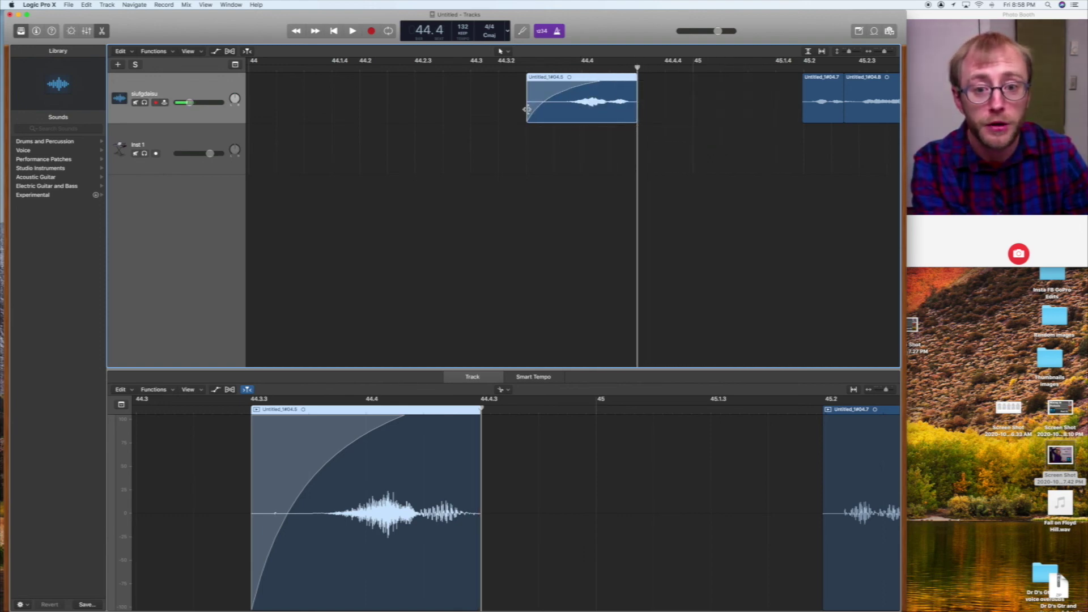
mouse_move(526, 110)
left_mouse_down()
mouse_move(556, 111)
mouse_move(526, 113)
left_mouse_up()
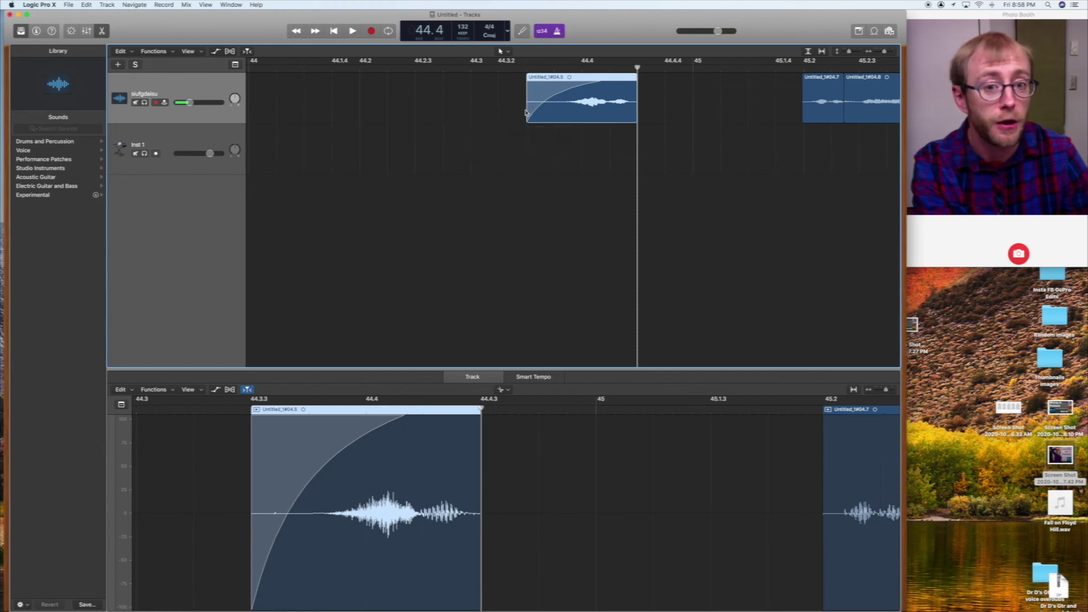
- Trim the start of the Inst 1 region to just after position 46, and shorten the red note's start in the Piano Roll
scroll(644, 163, "right", 10)
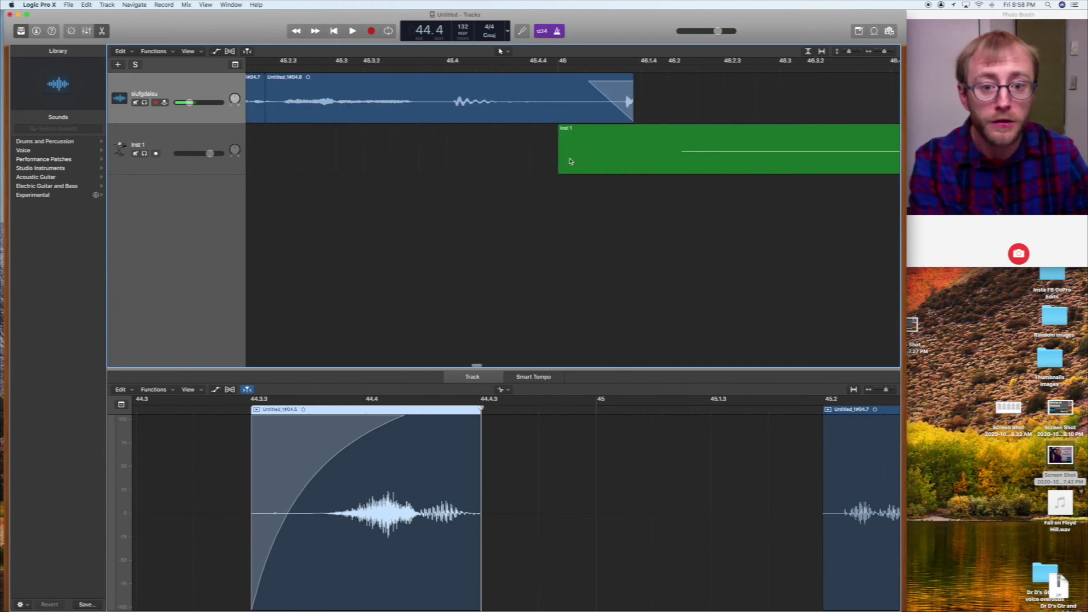
left_click_drag(559, 158, 592, 159)
scroll(582, 168, "left", 6)
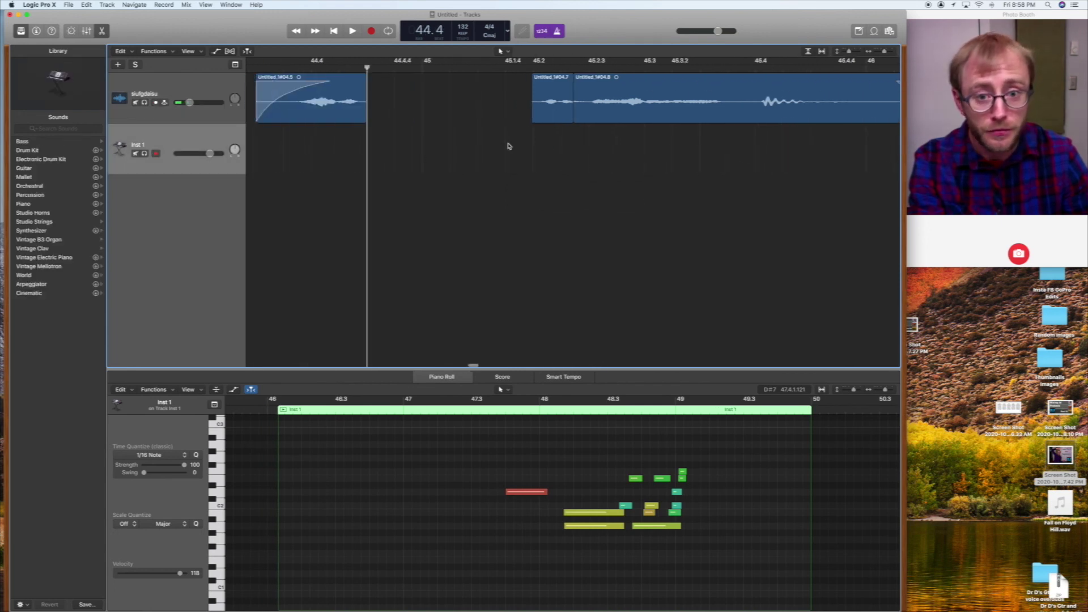
left_click_drag(506, 492, 514, 493)
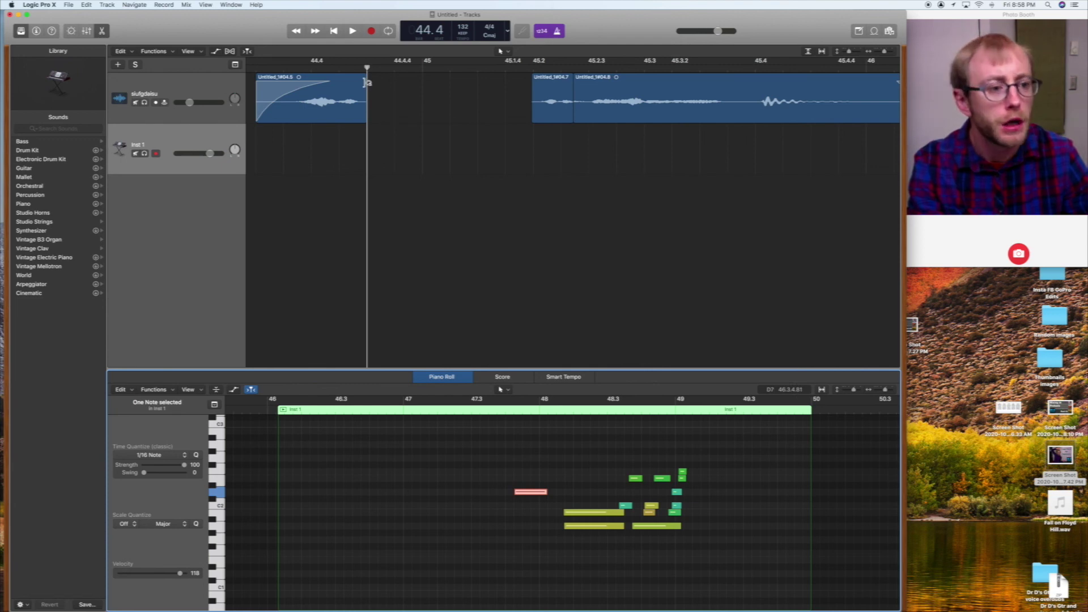
- Loop the first audio region piece until just before position 45.2
scroll(367, 82, "right", 3)
scroll(374, 83, "left", 4)
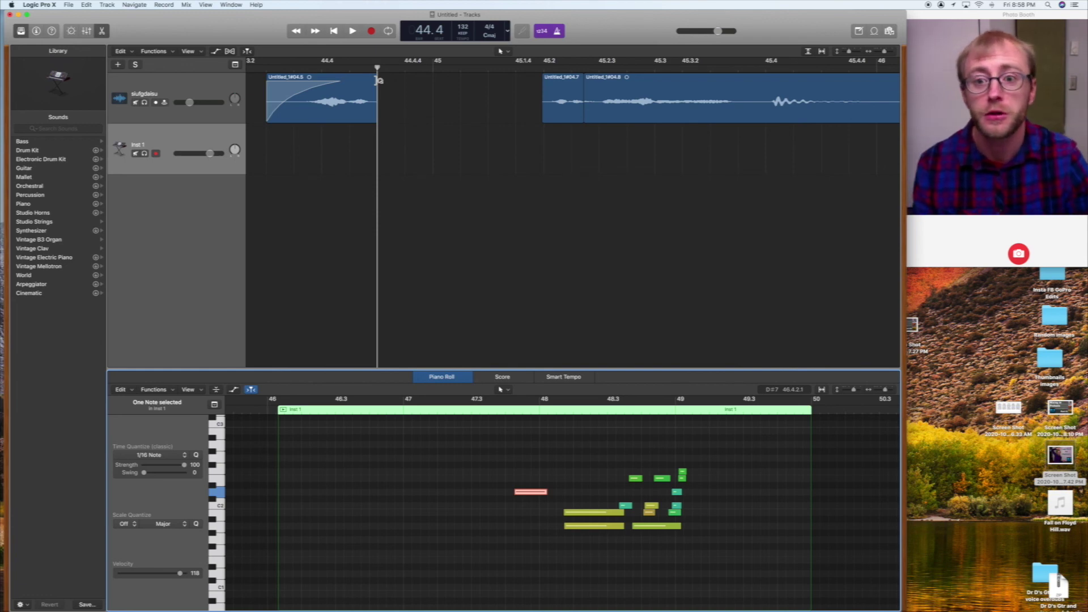
left_click_drag(378, 79, 535, 80)
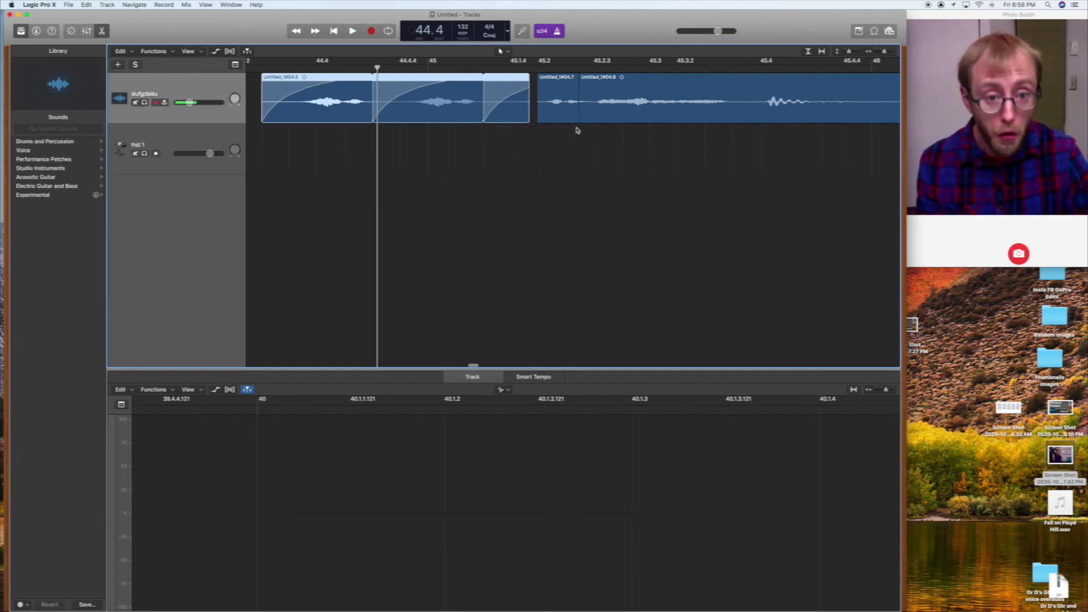
- Loop the Inst 1 region until about the middle of bar 61, and turn off Quick Help
scroll(485, 142, "right", 5)
key("super+Left")
key("super+Left")
key("super+Left")
key("super+Left")
key("super+Left")
key("super+Left")
key("super+Left")
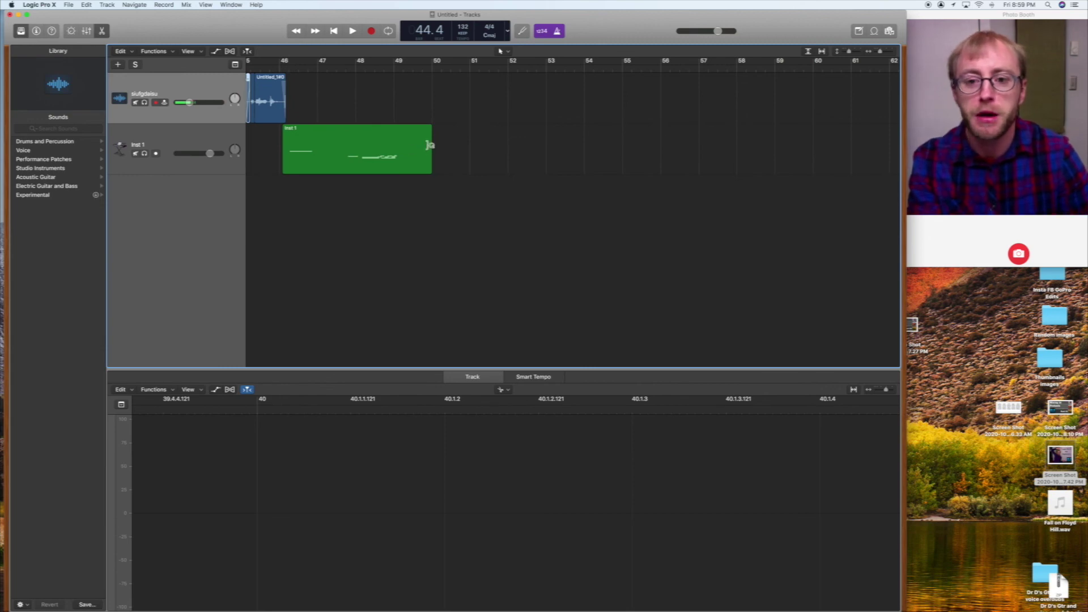
left_click_drag(434, 138, 873, 165)
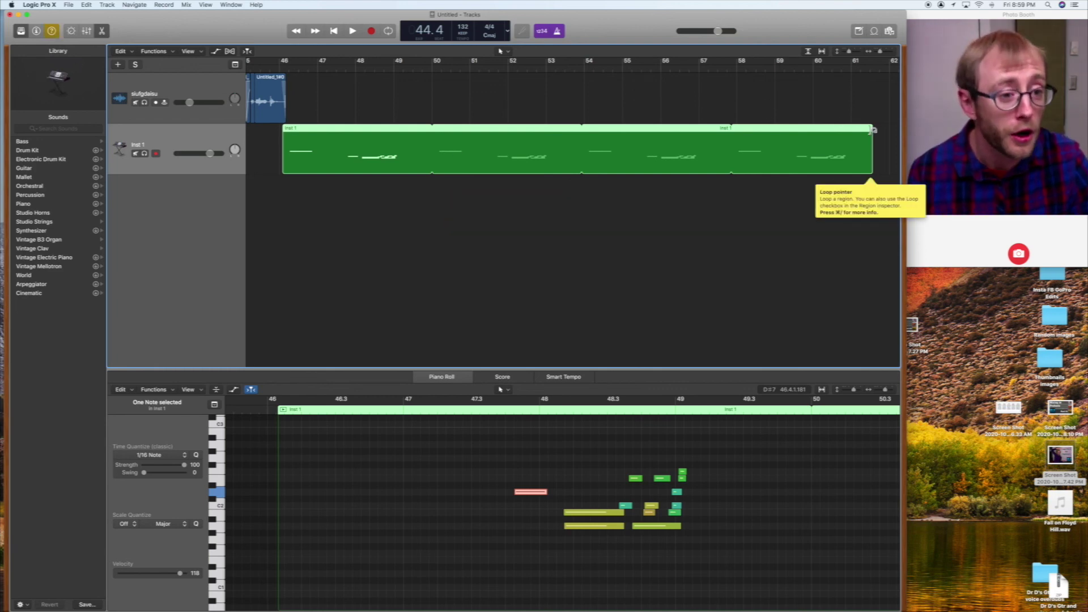
left_click(52, 31)
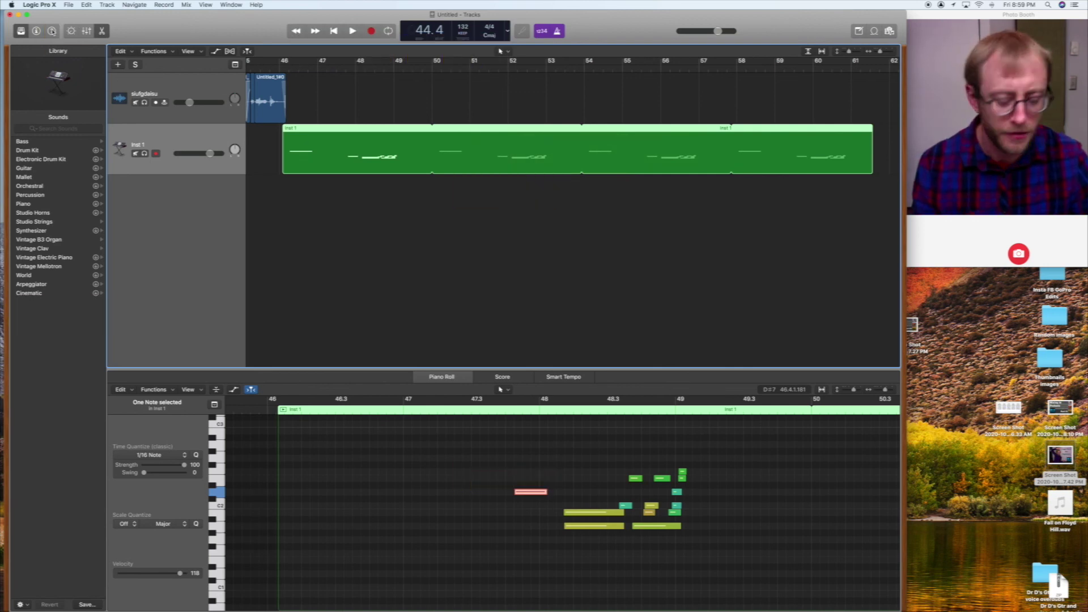
- Select the two long notes just after position 48 in the Piano Roll, nudge them slightly later, and deselect them
key("super+Left")
key("super+Left")
key("super+Left")
key("super+Left")
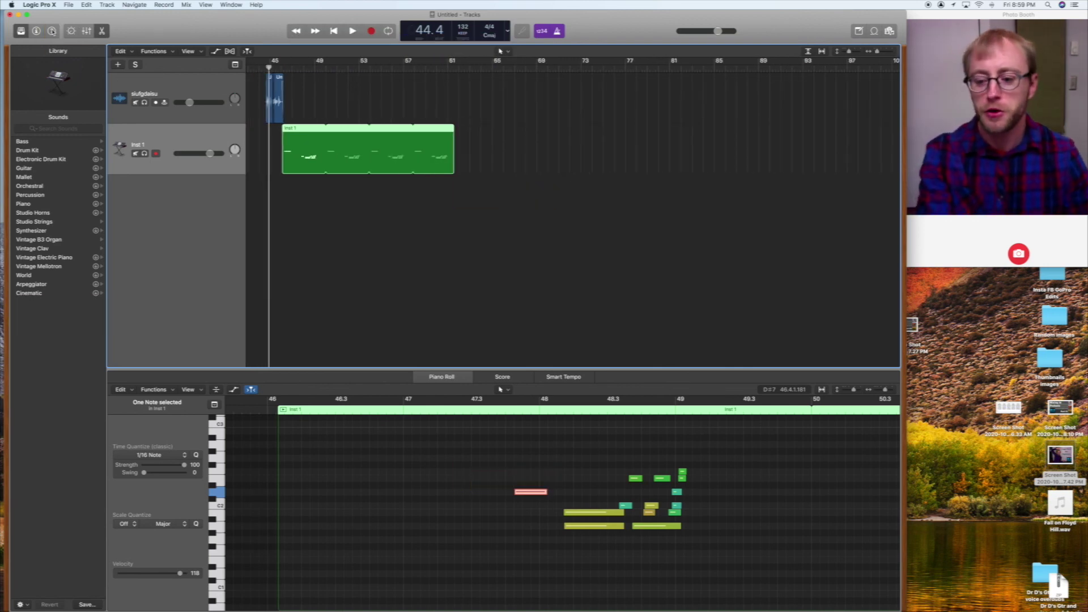
left_click(597, 525)
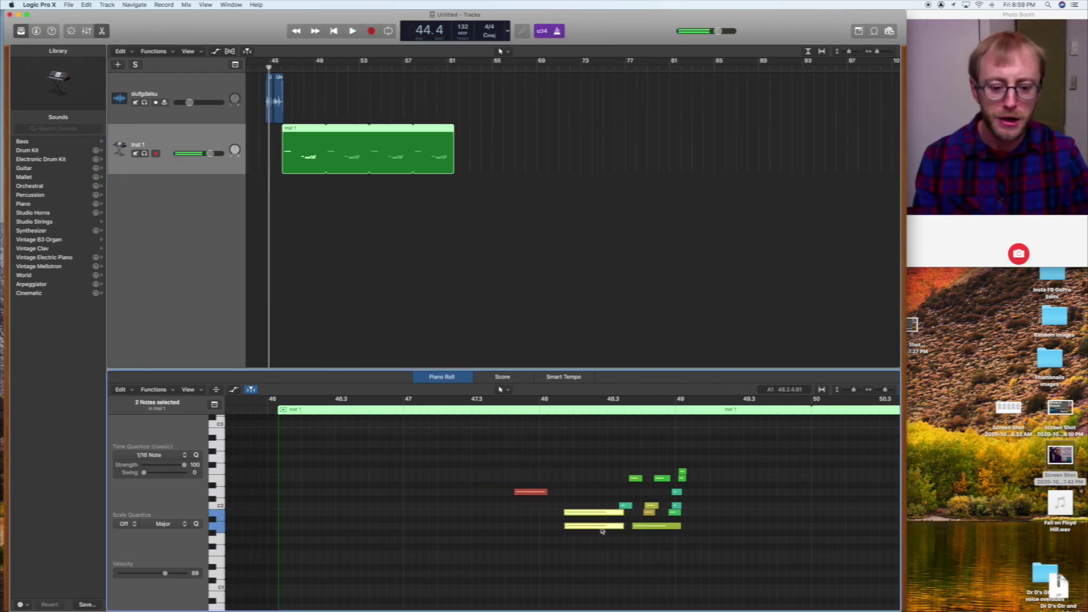
mouse_move(600, 527)
left_mouse_down()
mouse_move(602, 553)
mouse_move(602, 527)
left_mouse_up()
left_click(572, 491)
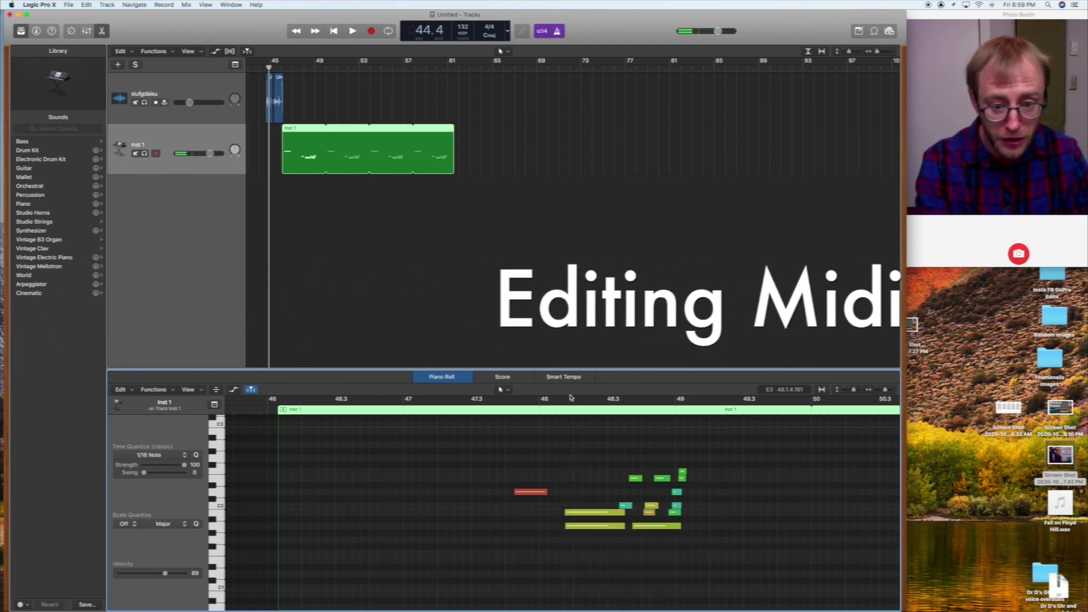
- Choose the Pencil Tool for the Piano Roll and draw several long notes at different pitches in the Inst 1 region
left_click(507, 391)
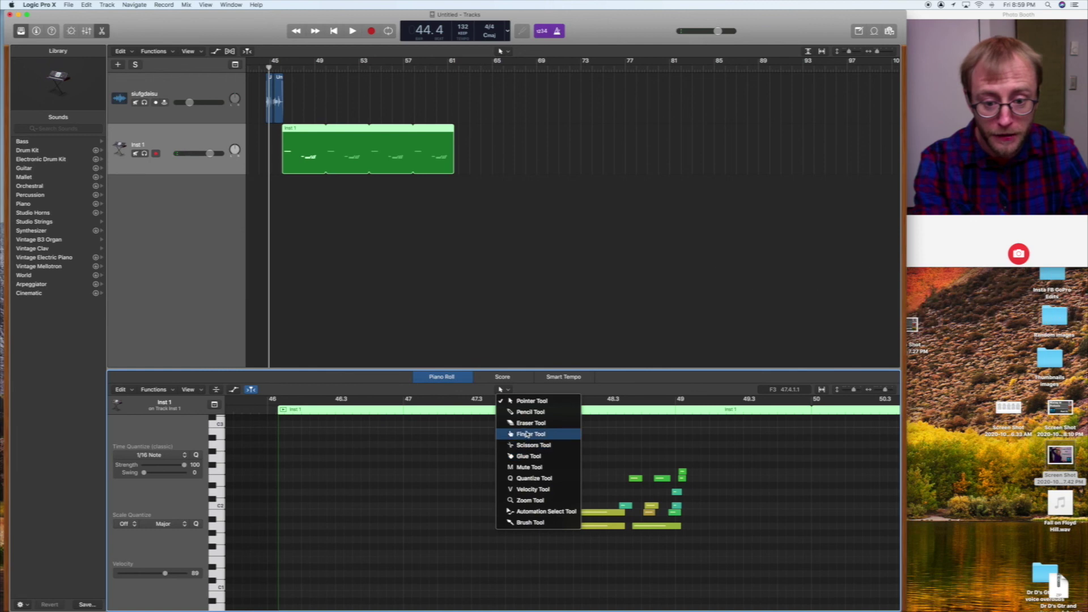
left_click(528, 412)
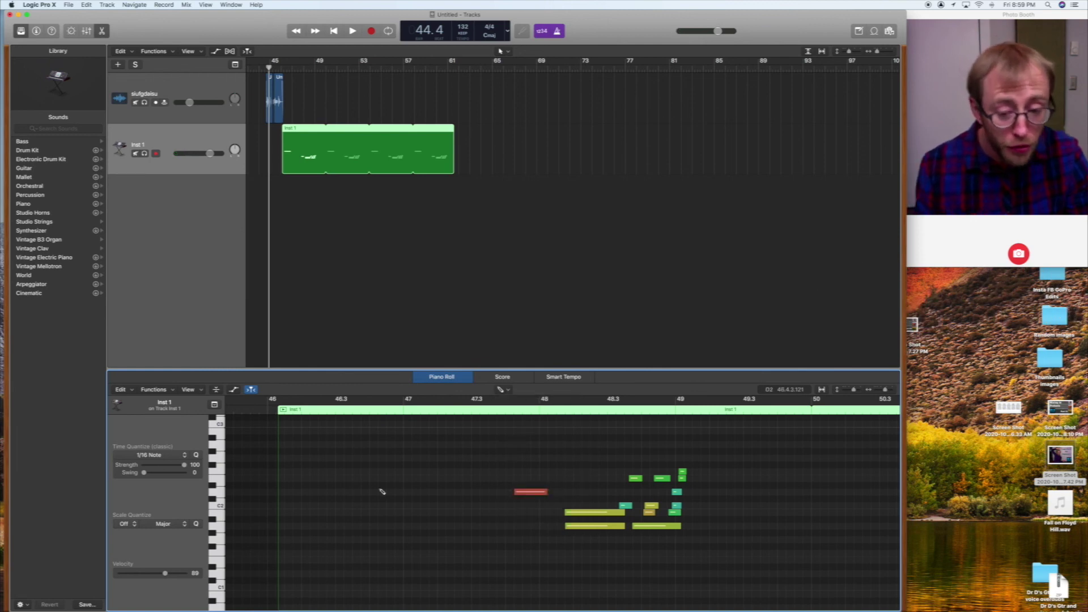
left_click_drag(405, 457, 497, 457)
left_click_drag(405, 499, 543, 499)
left_click_drag(421, 566, 590, 562)
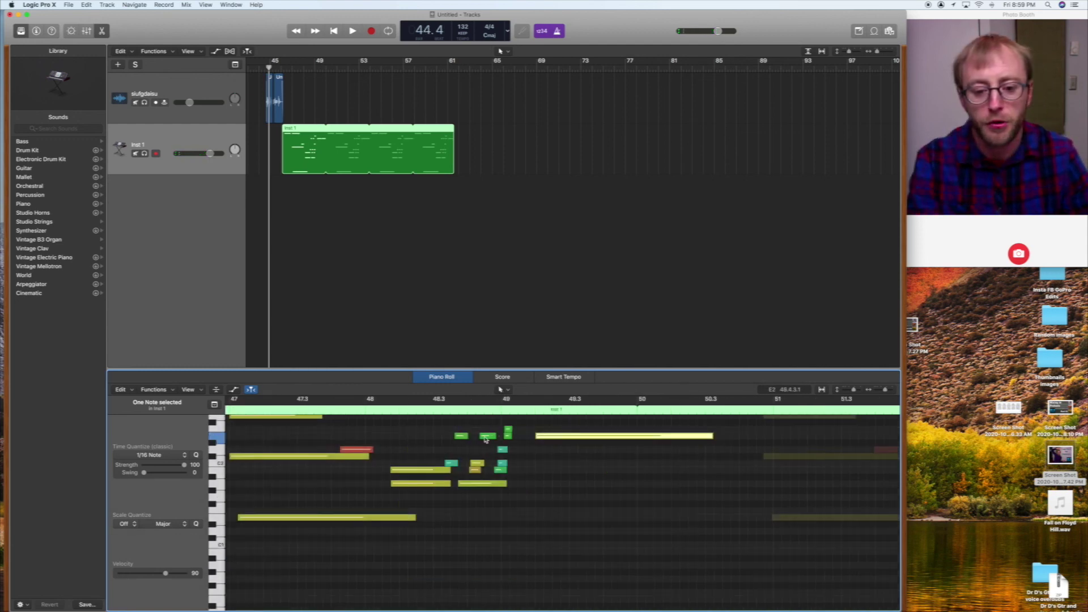
- Move the short E2 note before position 49 slightly later, to 48.4.2.161, and try a selection box around the neighbouring notes
left_click(487, 437)
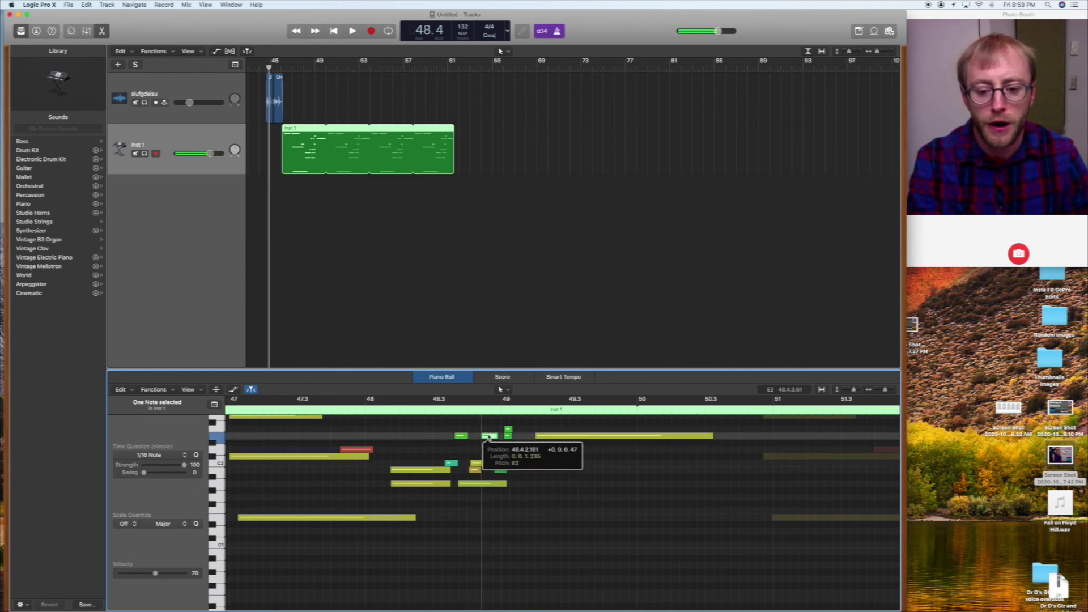
left_click_drag(554, 424, 453, 498)
- Set the velocity of the long E2 note after position 49 to 86 and trim its start slightly later
left_click(587, 436)
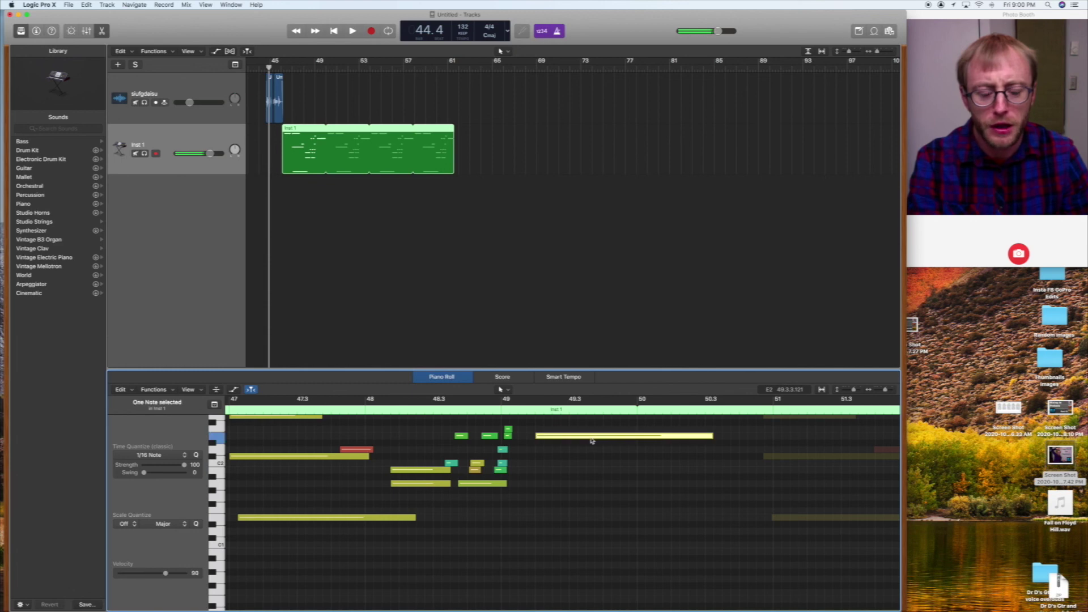
mouse_move(591, 440)
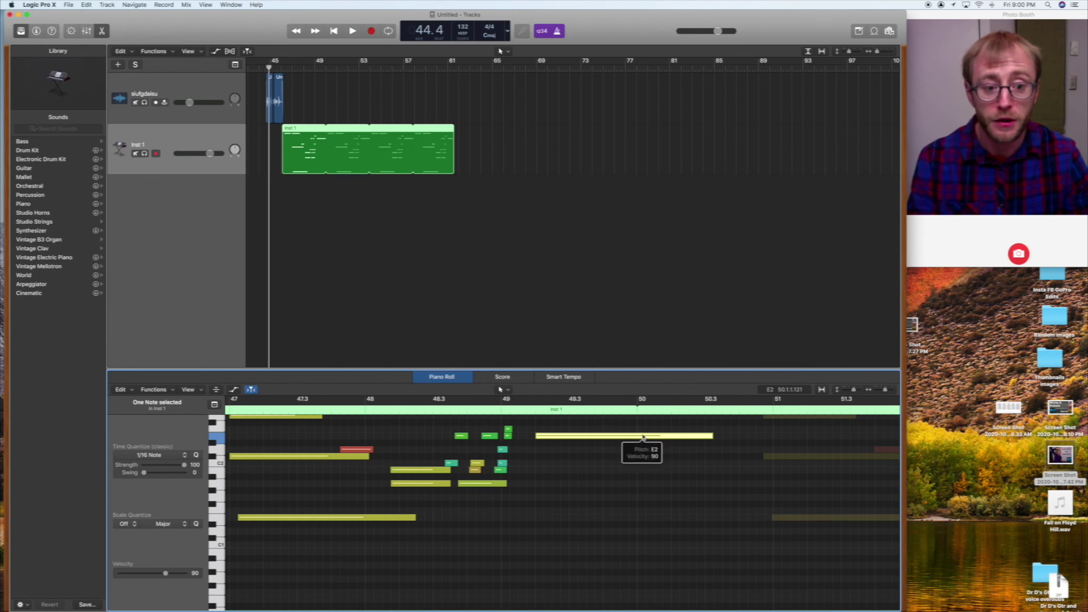
mouse_move(165, 572)
left_mouse_down()
mouse_move(127, 574)
mouse_move(184, 574)
mouse_move(143, 577)
mouse_move(163, 575)
left_mouse_up()
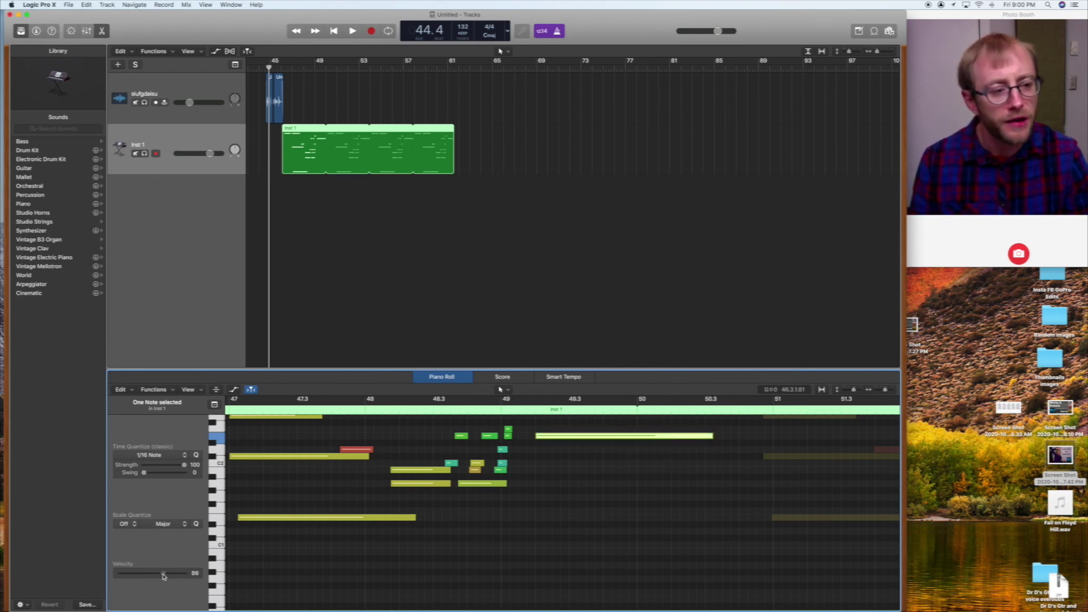
mouse_move(536, 435)
left_mouse_down()
mouse_move(574, 431)
mouse_move(533, 430)
mouse_move(553, 431)
left_mouse_up()
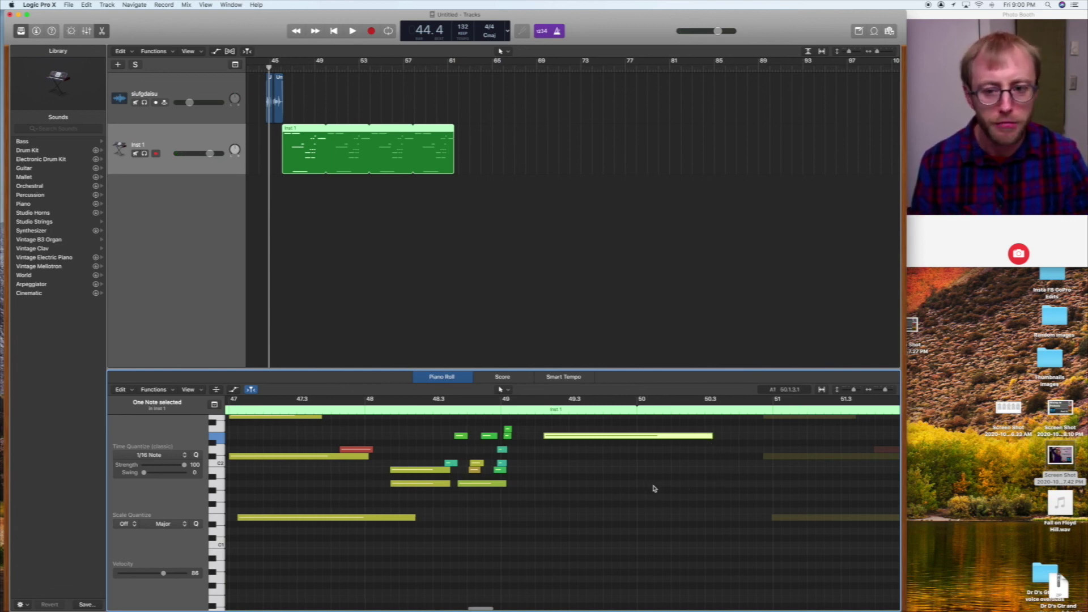
- Deselect the Inst 1 region in the arrangement and place the playhead at 63.1
left_click(470, 149)
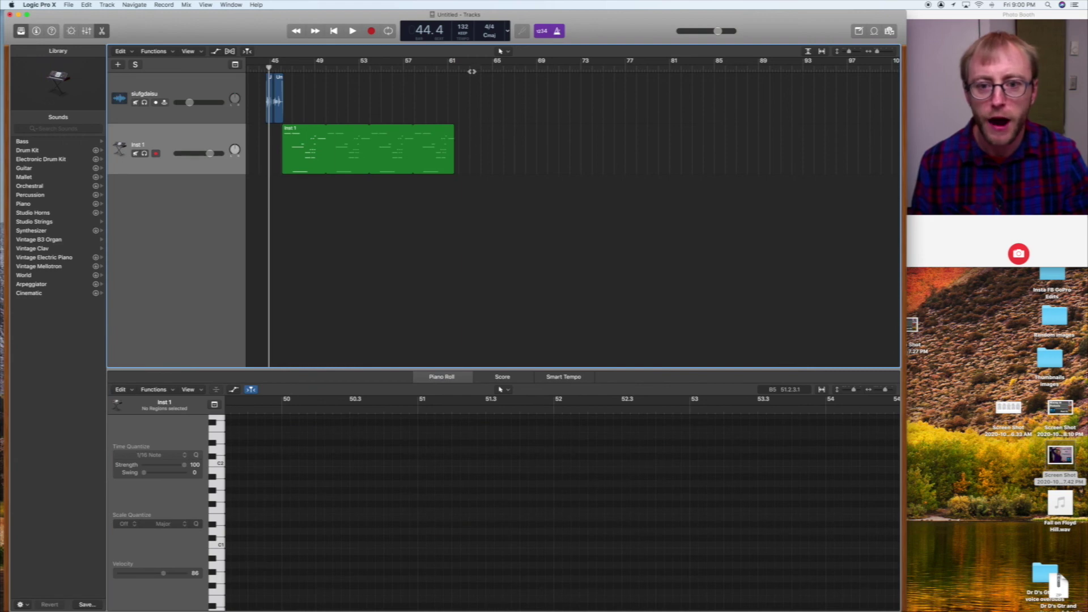
left_click(471, 71)
scroll(269, 136, "right", 2)
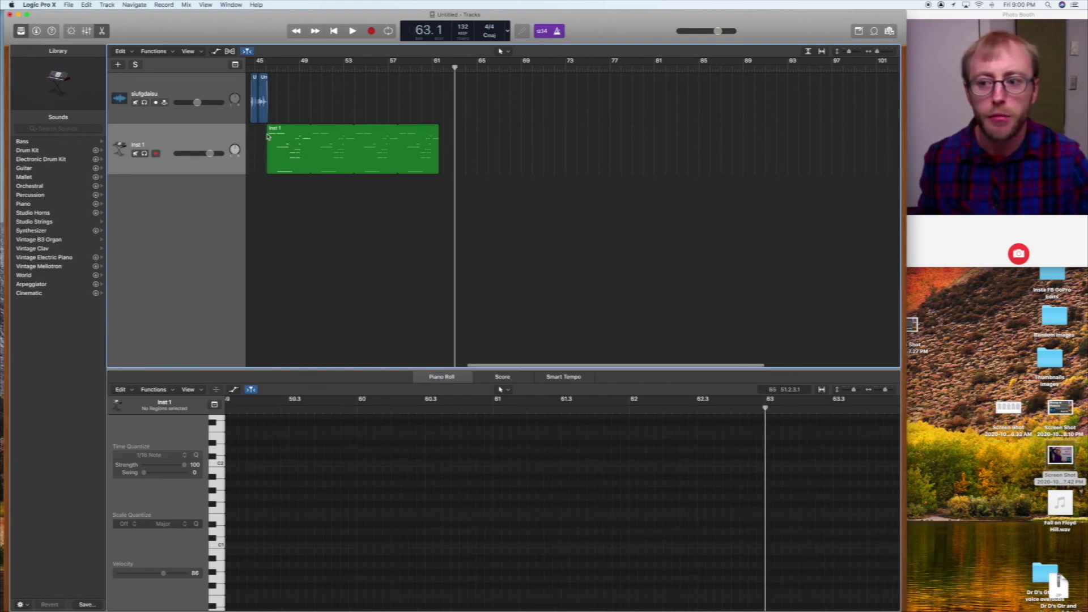